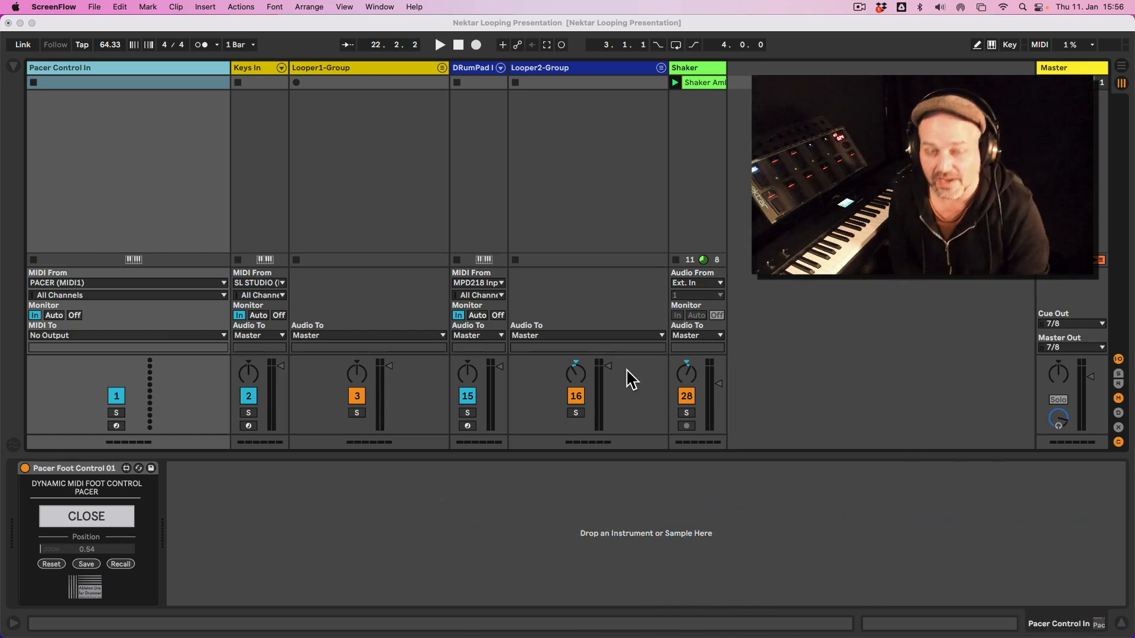
Select the Pacer Control In track and lower the Shaker track's volume to -34.4 dB.
click(133, 68)
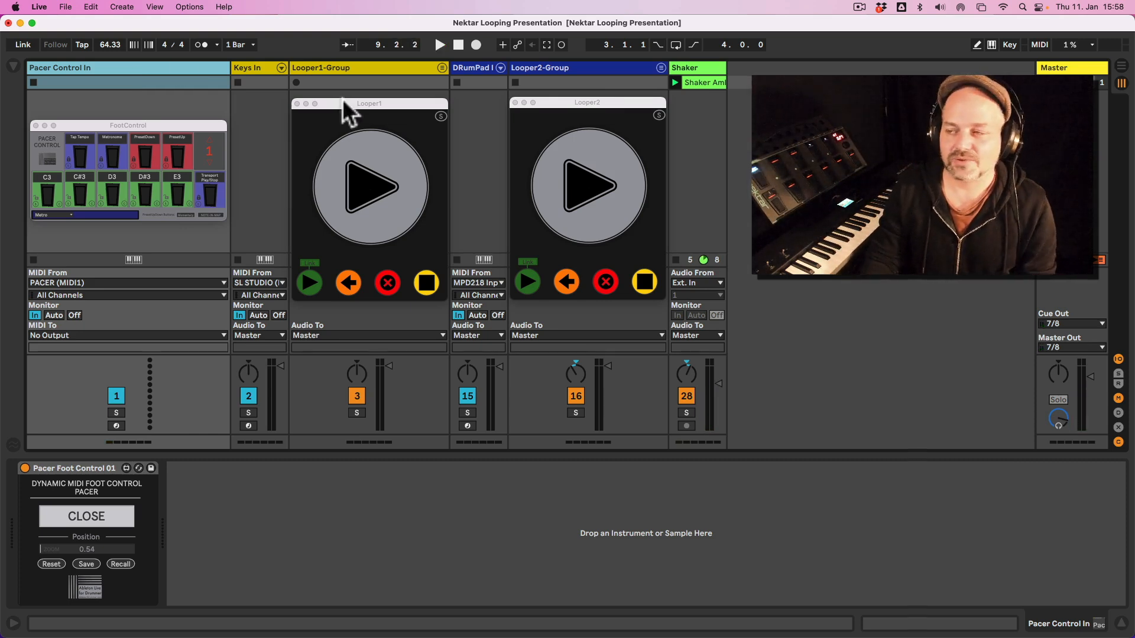
drag(719, 387, 719, 407)
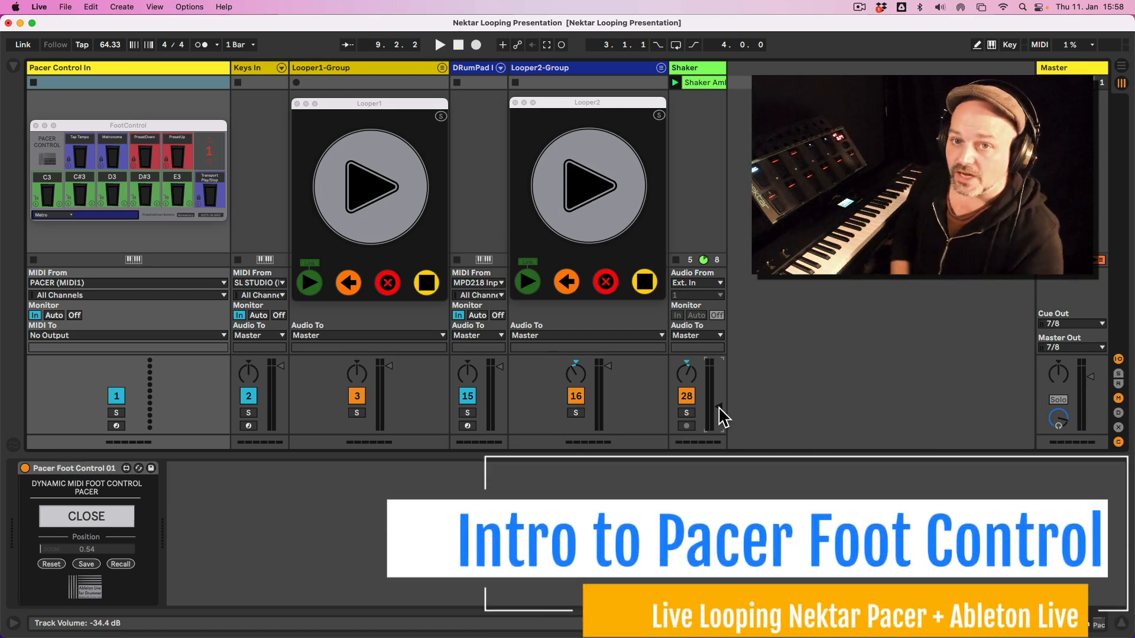
Open the Pacer Foot Control pop-up window, enlarge it to 1.00 and place it just below the track titles.
click(84, 71)
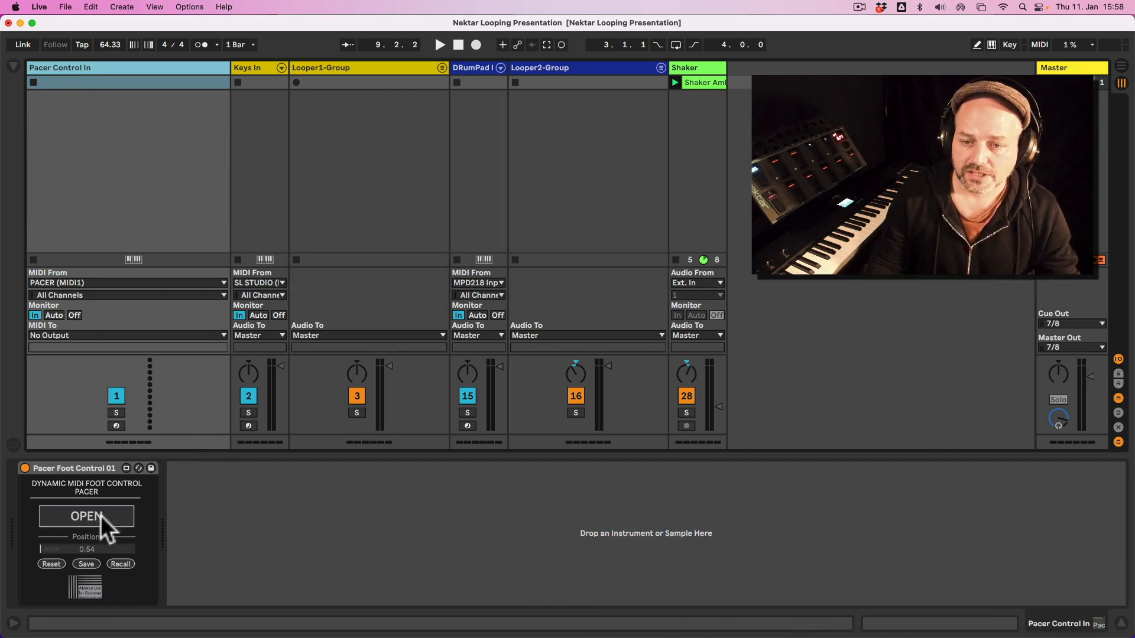
click(101, 515)
drag(109, 552, 109, 531)
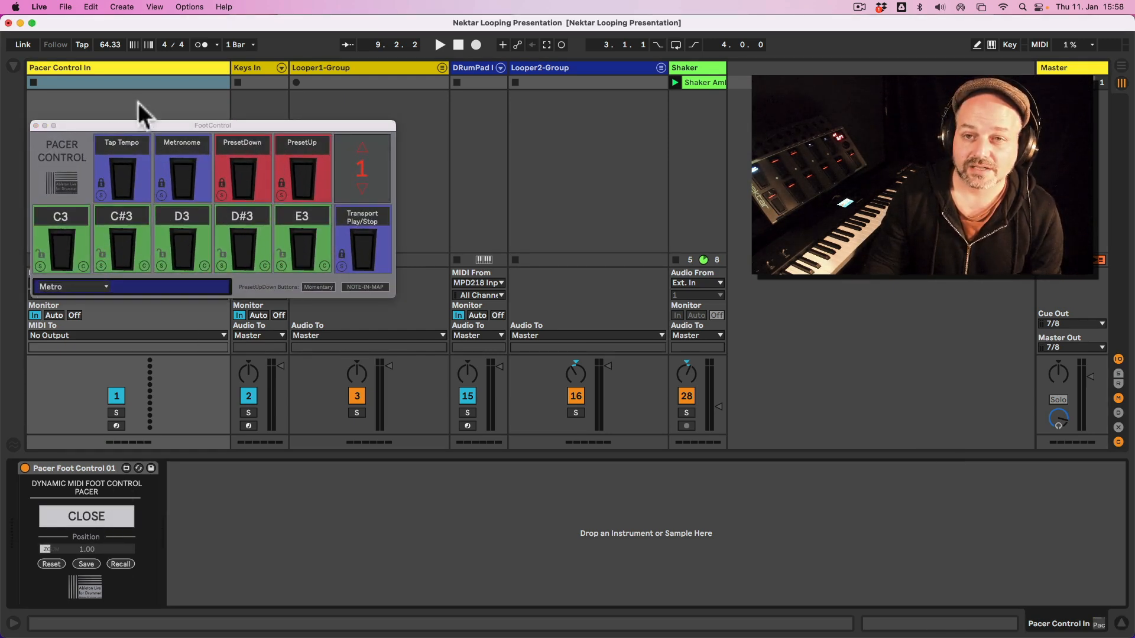
drag(133, 126, 130, 92)
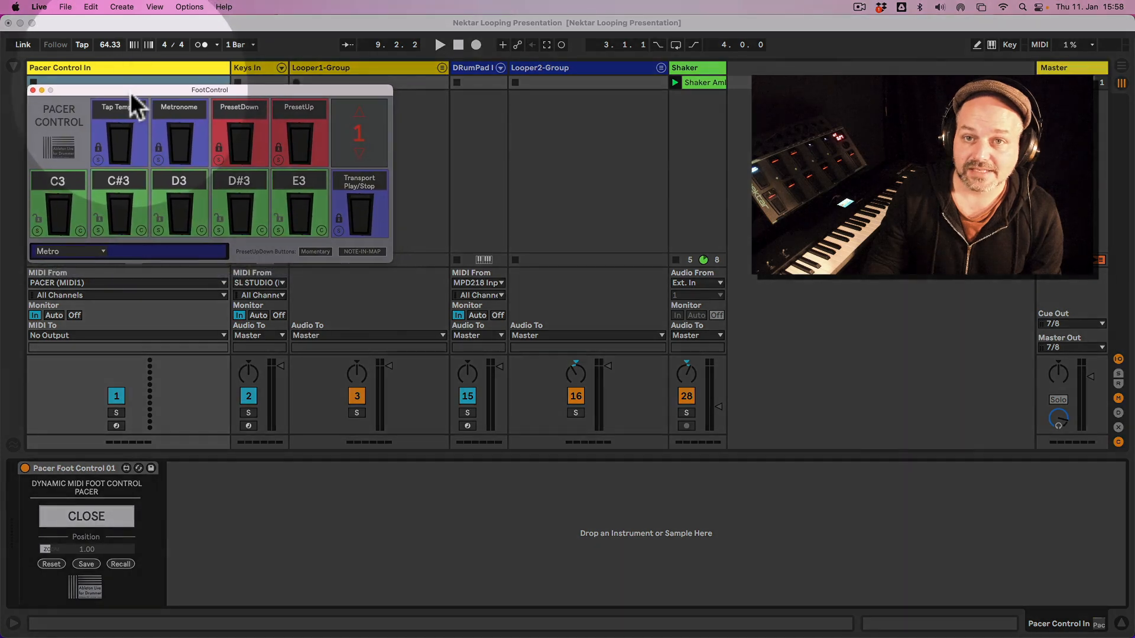
Set the MIDI input of the Pacer Control In track to PACER (MIDI1).
click(117, 66)
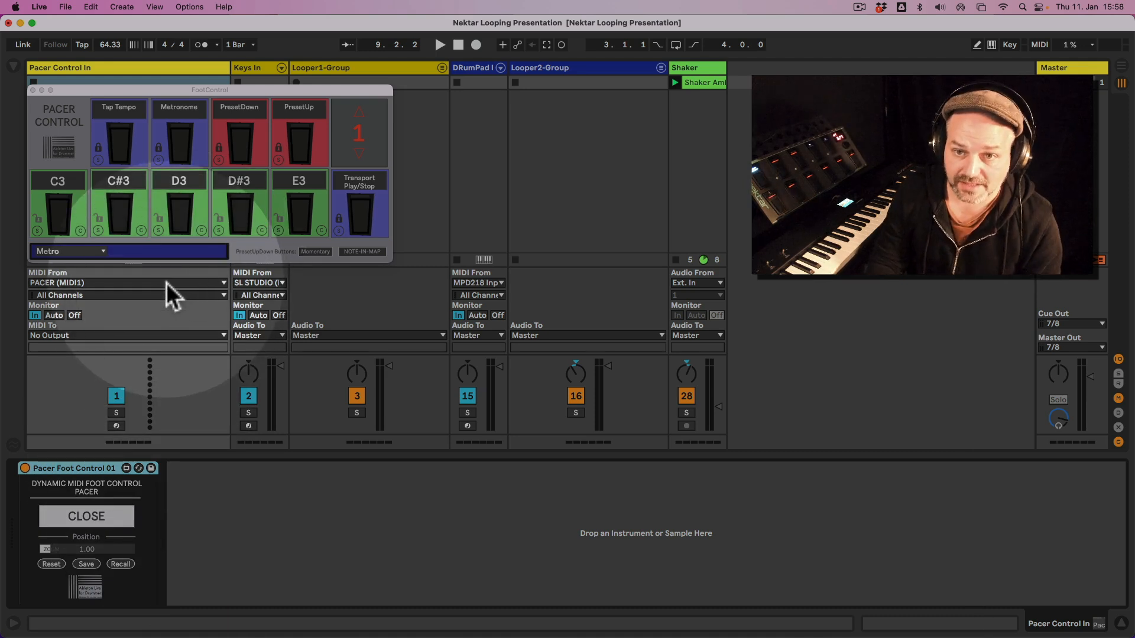
click(165, 282)
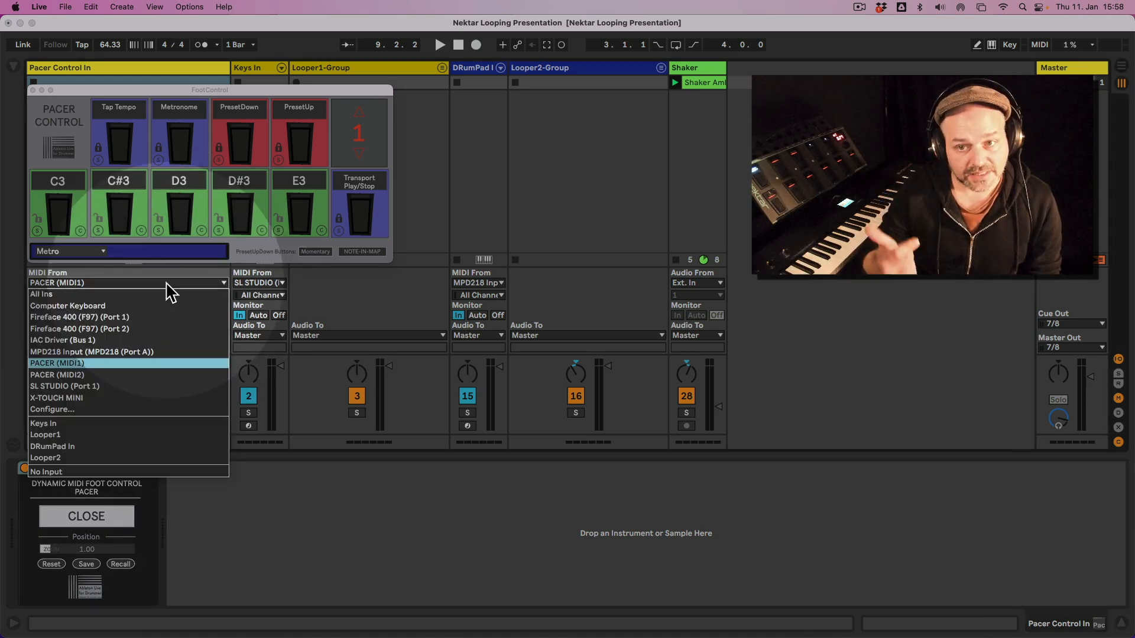
click(152, 363)
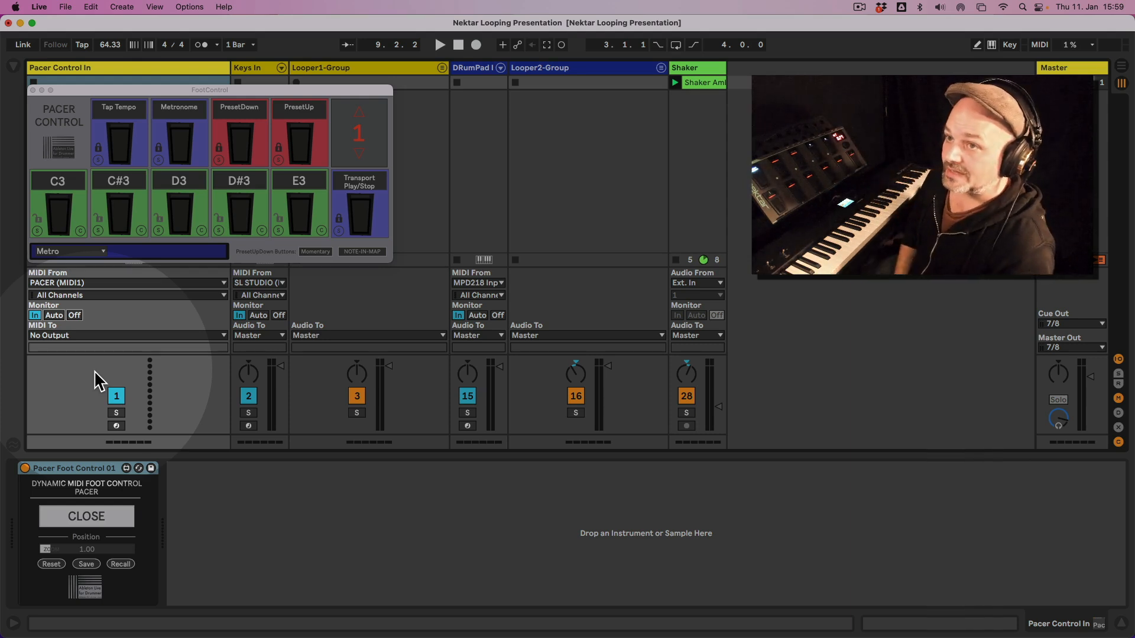
Try looping with the Shaker track muted, stop playback and reactivate the Shaker track.
click(687, 396)
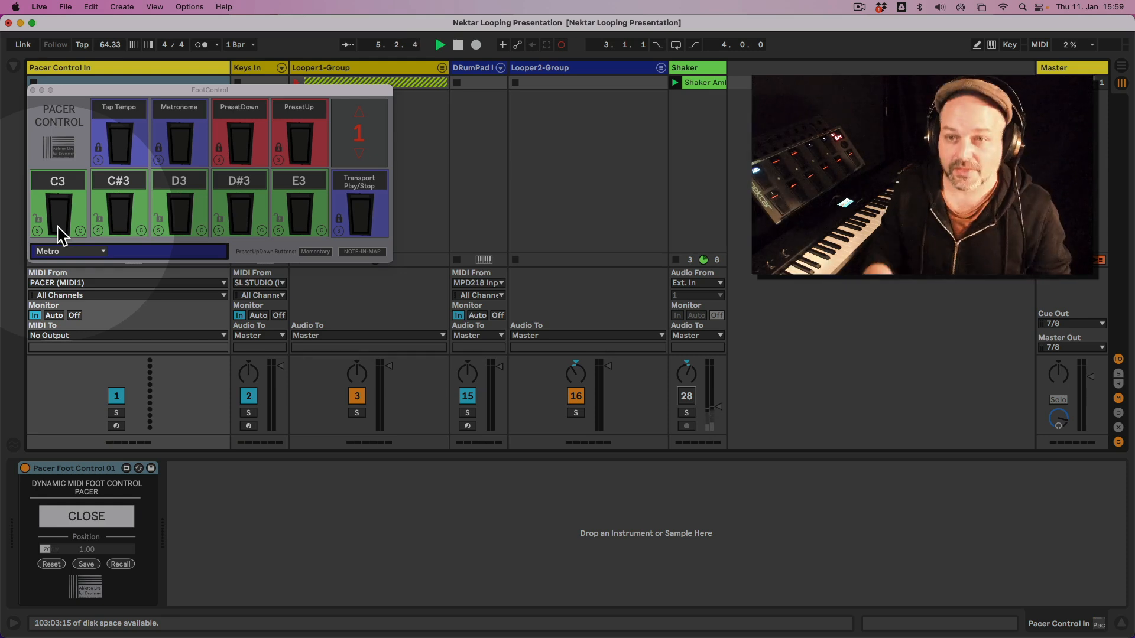
key(space)
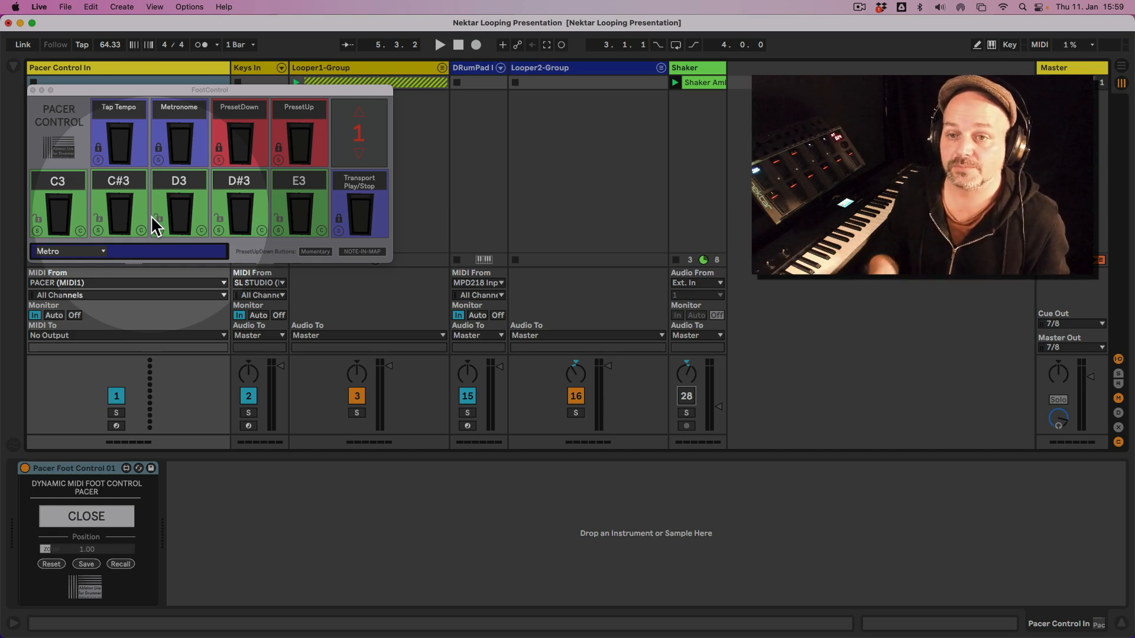
click(381, 218)
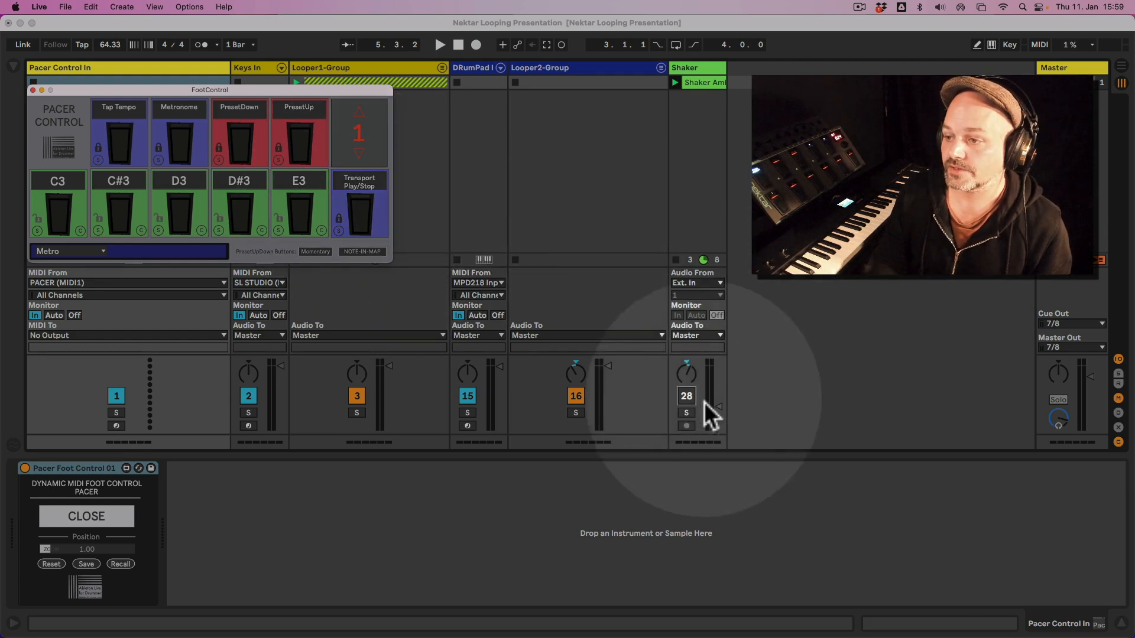
click(685, 396)
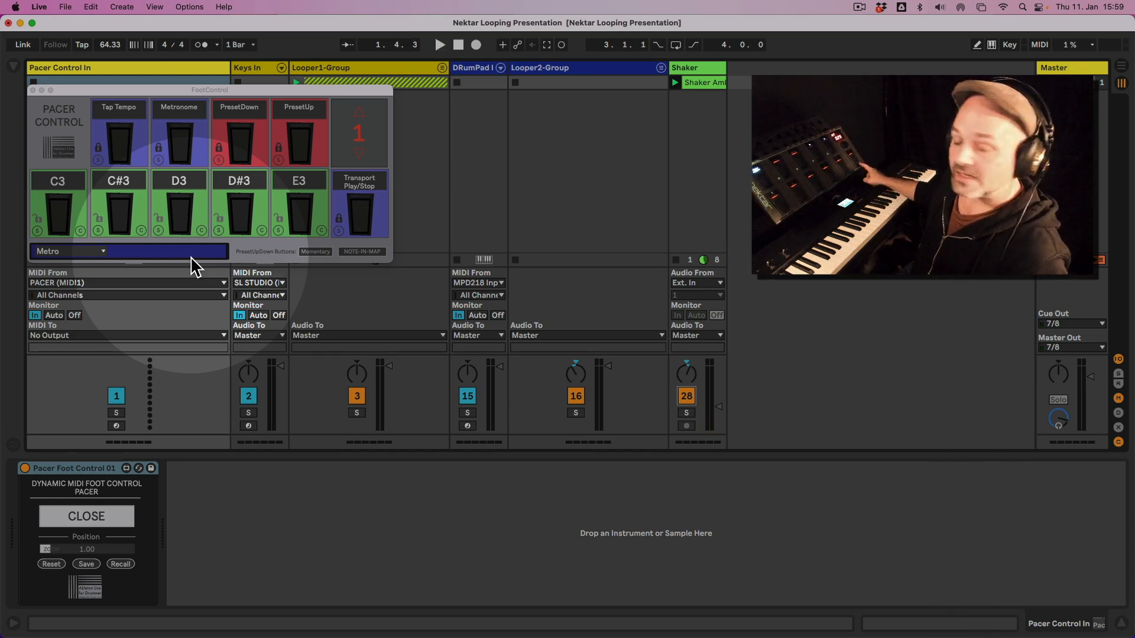
Review the assignable foot switch functions, and unlock and clear the Transport Play/Stop switch.
click(98, 253)
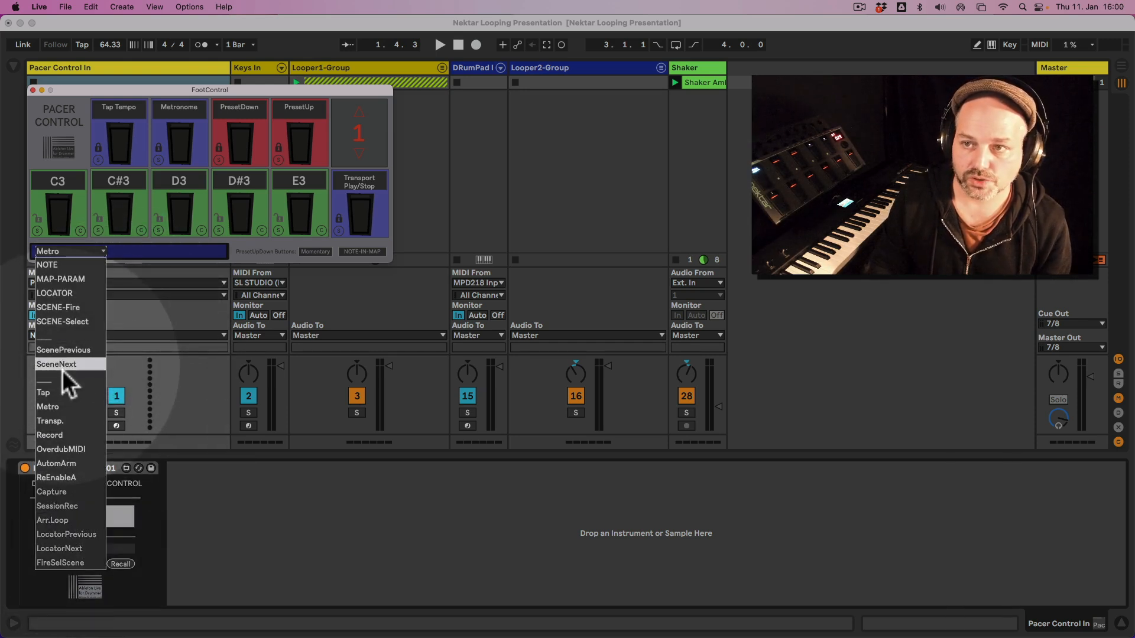
click(341, 225)
click(341, 224)
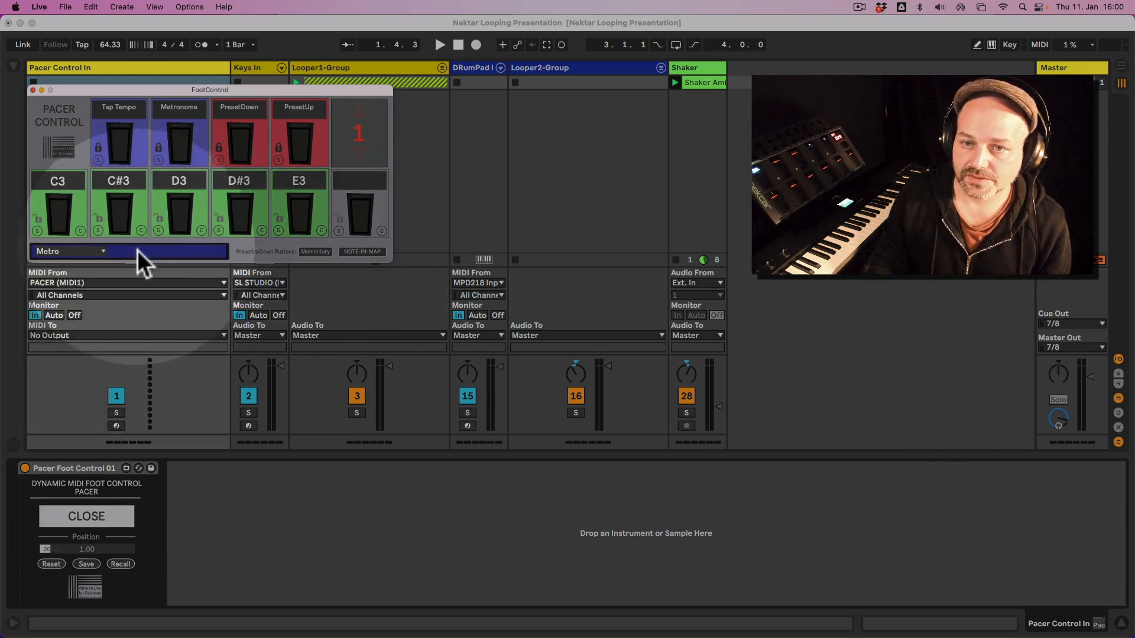
Assign the Transp. function to the cleared foot switch and lock the assignment.
click(93, 254)
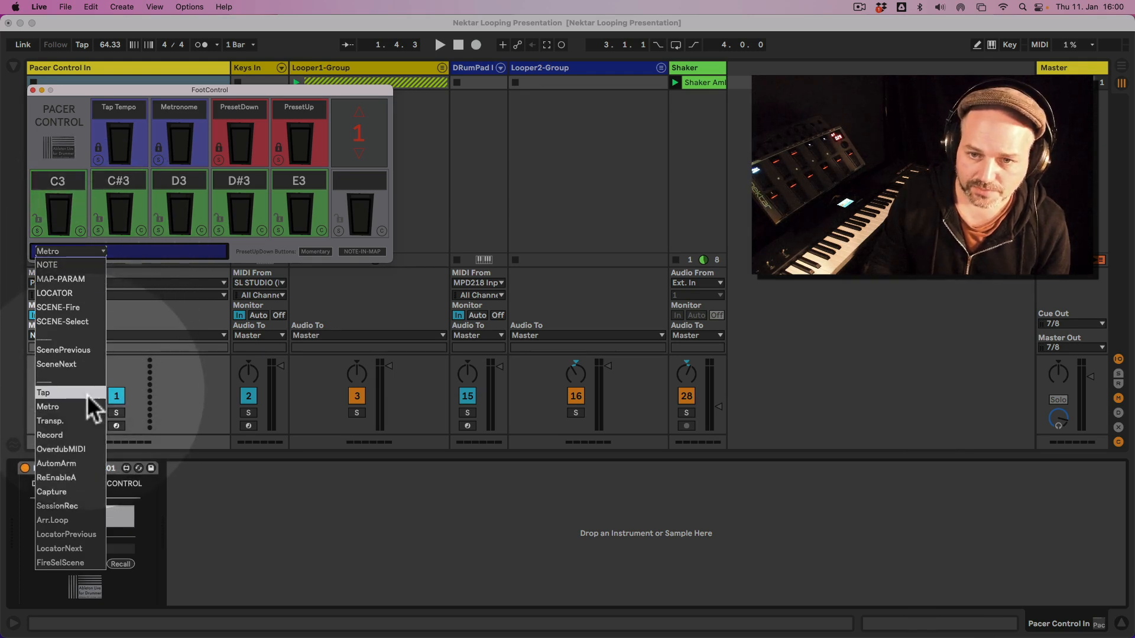
click(76, 418)
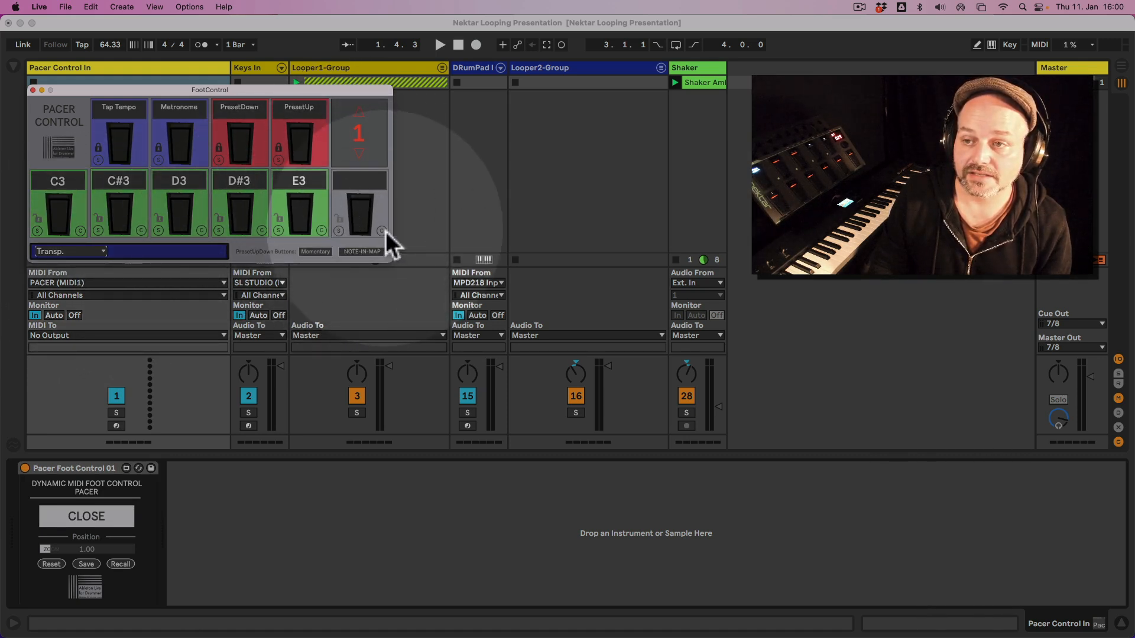
click(339, 233)
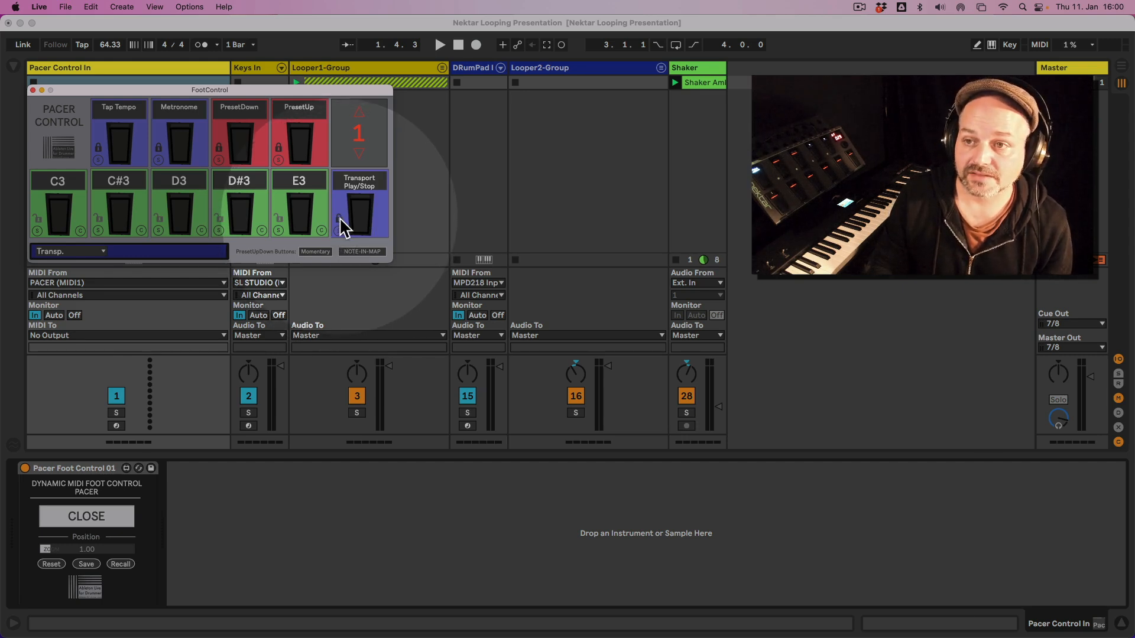
click(339, 220)
click(339, 220)
click(340, 221)
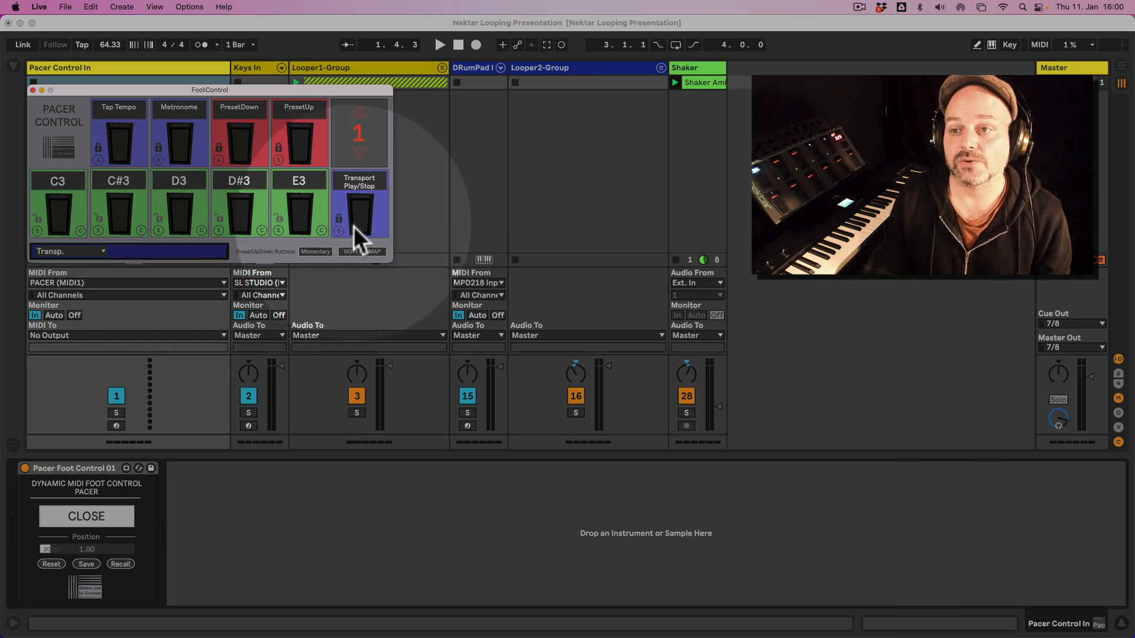
click(358, 216)
click(357, 234)
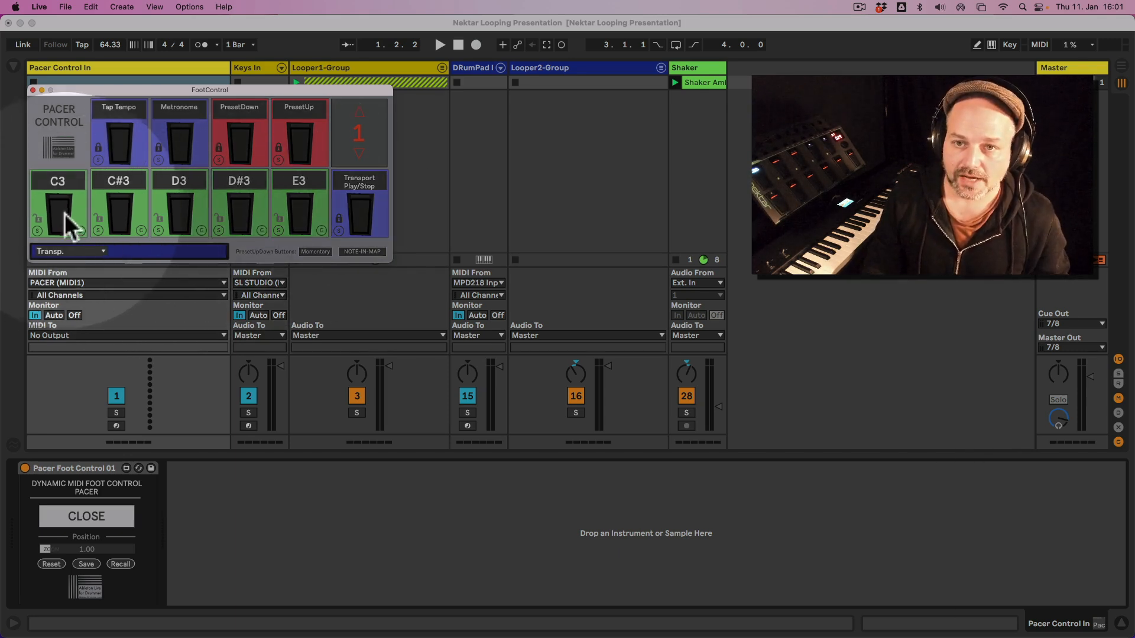
Clear the C3 foot switch and reassign it as NOTE C3.
click(81, 231)
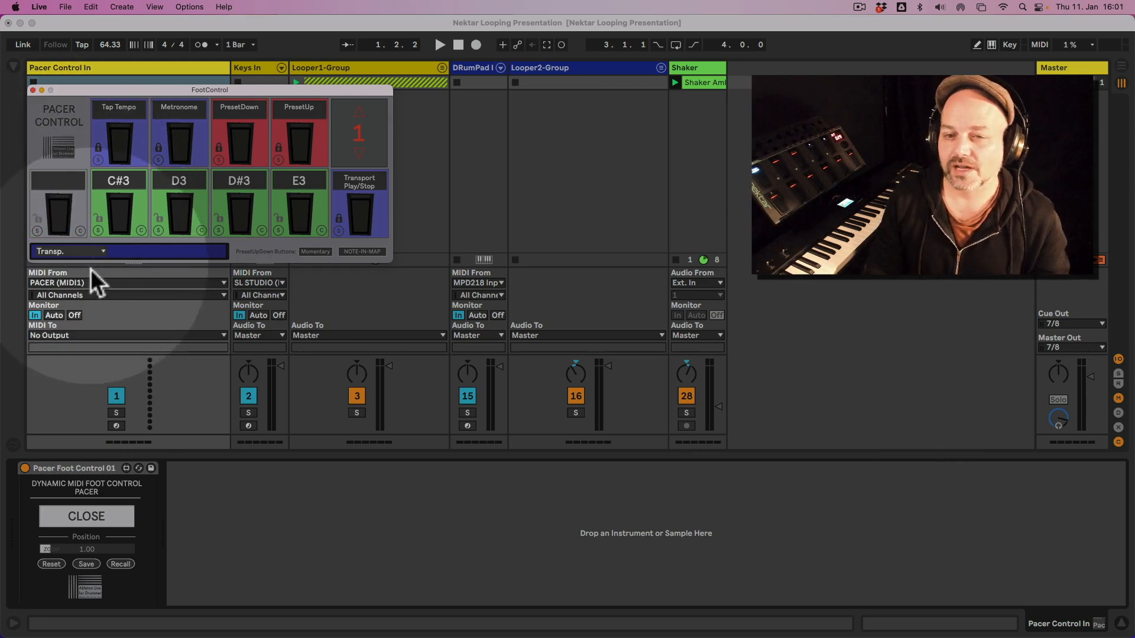
click(87, 254)
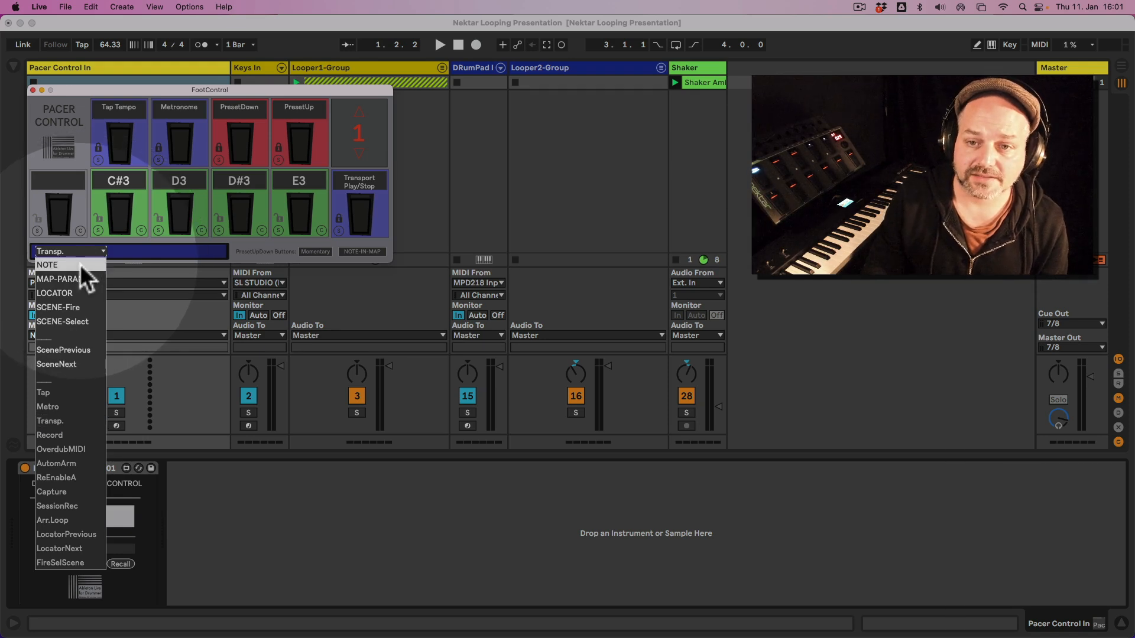
click(80, 264)
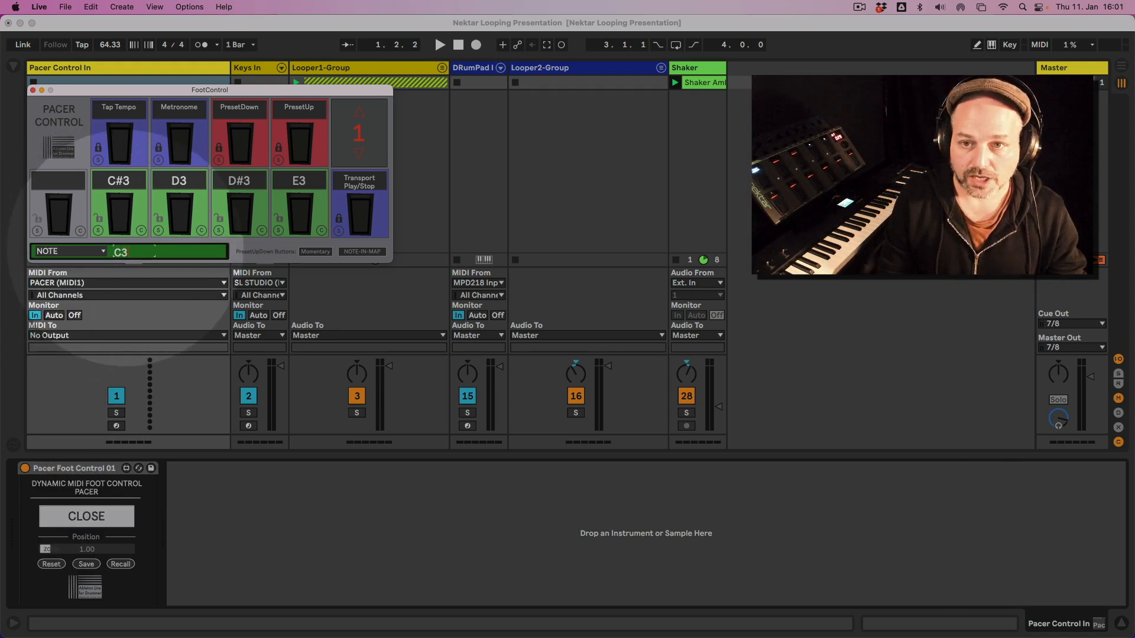
click(37, 229)
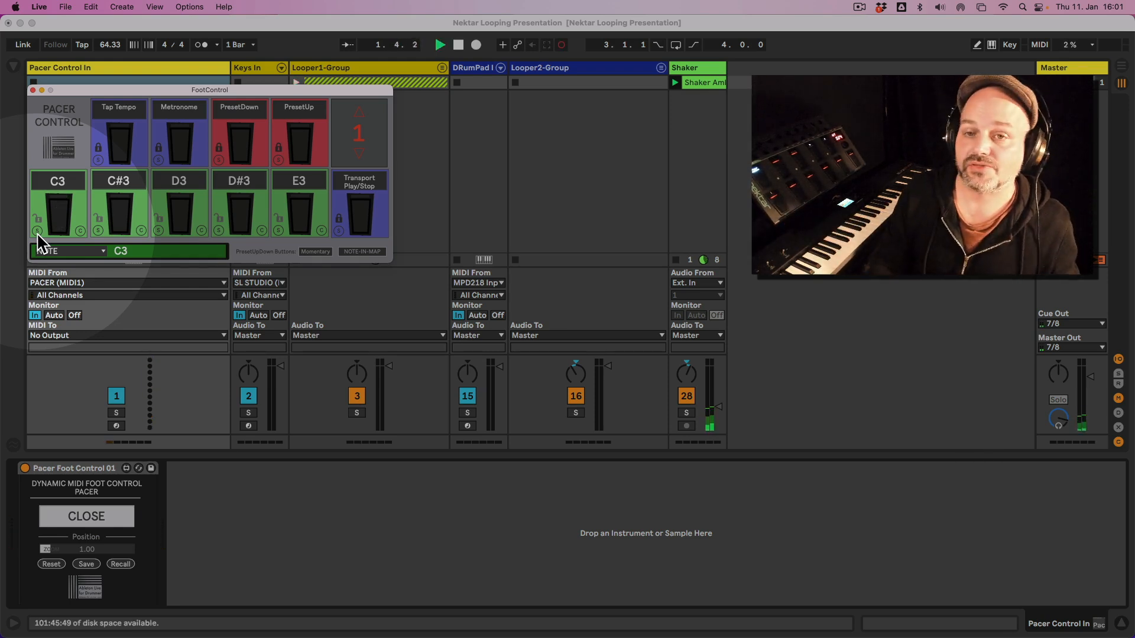
Deactivate the Shaker track and shrink the FootControl pop-up window to fit within the Pacer Control In track.
click(693, 398)
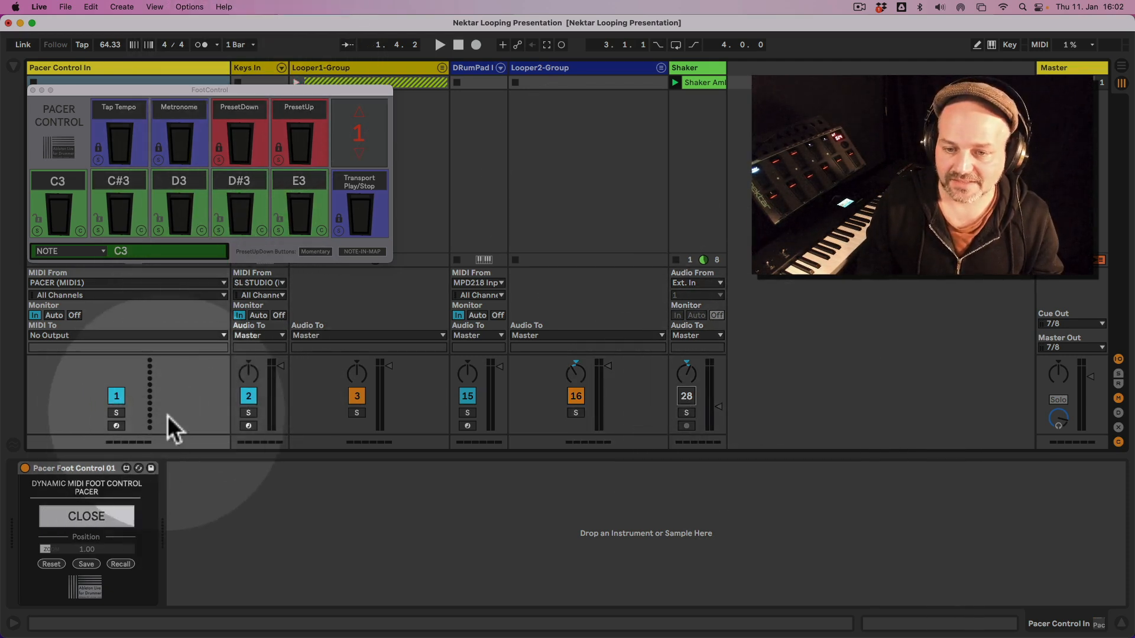
drag(93, 550, 94, 550)
Unfold Looper1-Group and show the device on its Looper1 track.
click(372, 68)
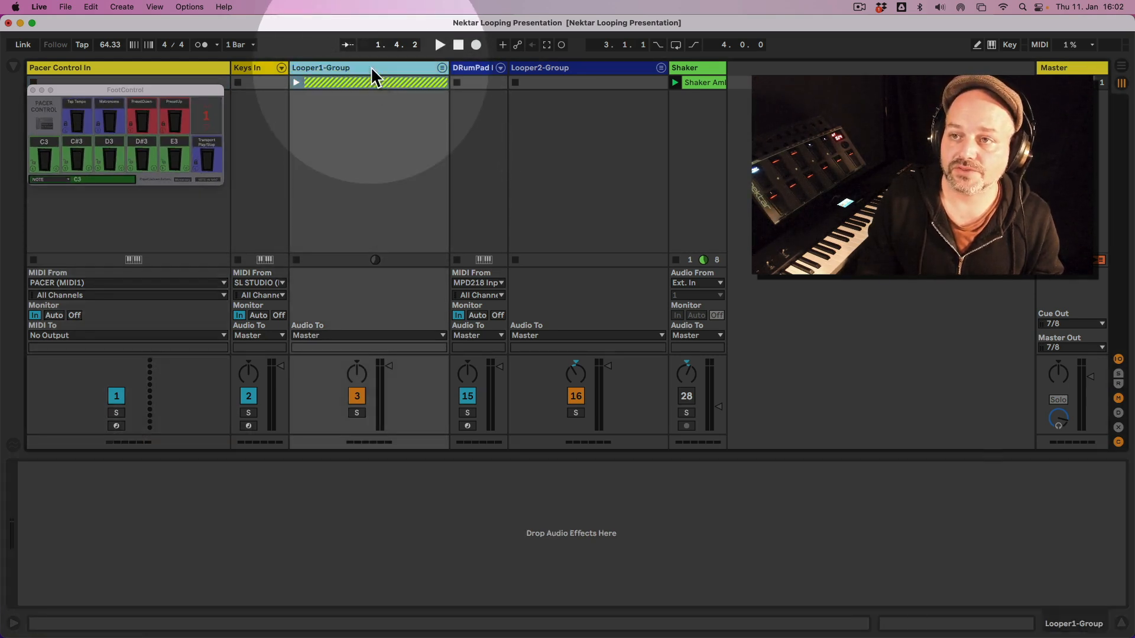
click(441, 69)
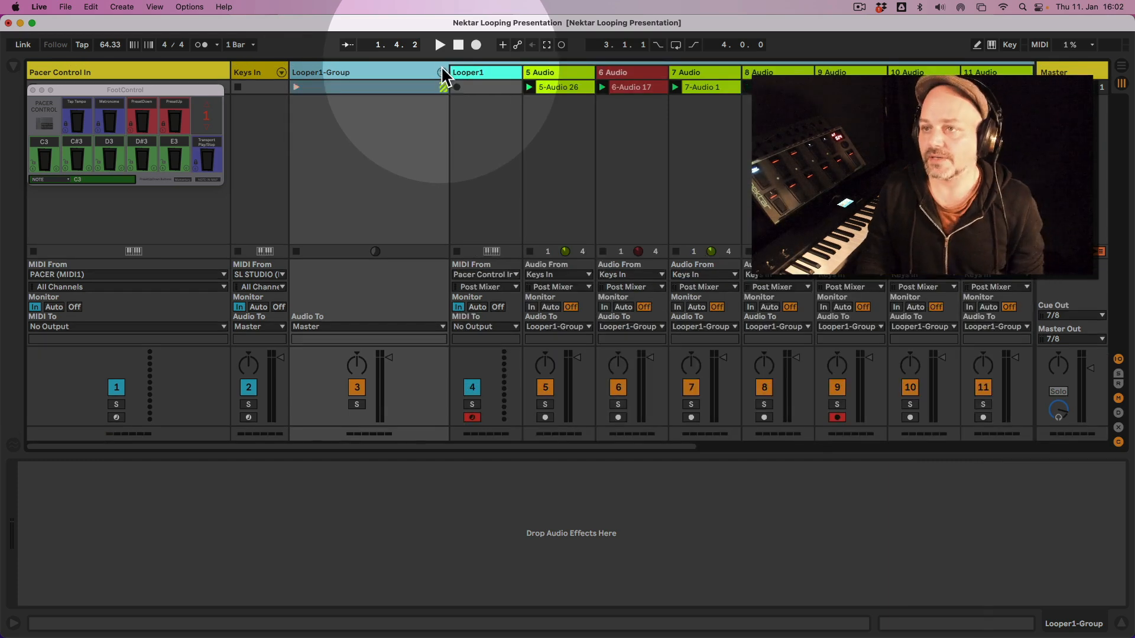
click(485, 71)
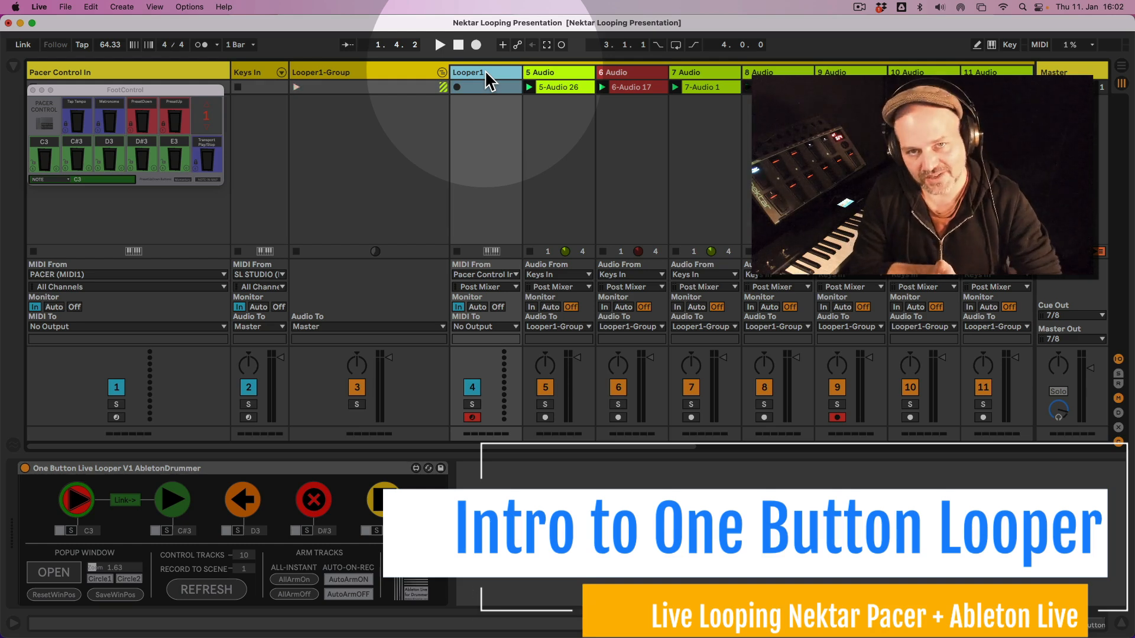
Delete the recorded clips on tracks 5 Audio through 8 Audio and reset the transport to the start.
click(561, 87)
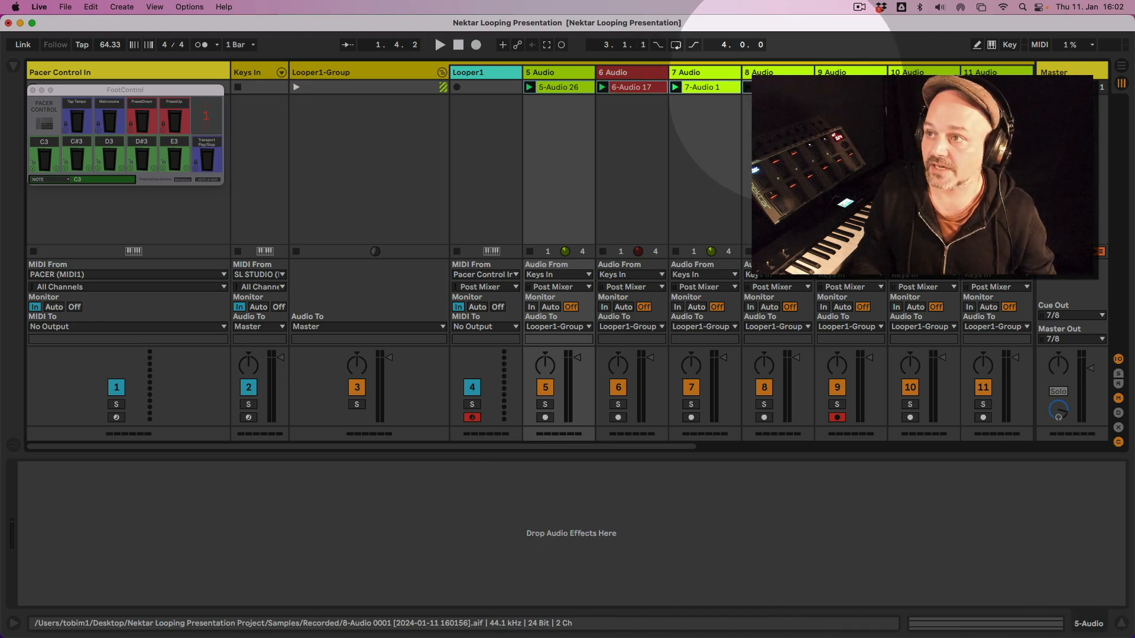
shift+click(785, 86)
key(Delete)
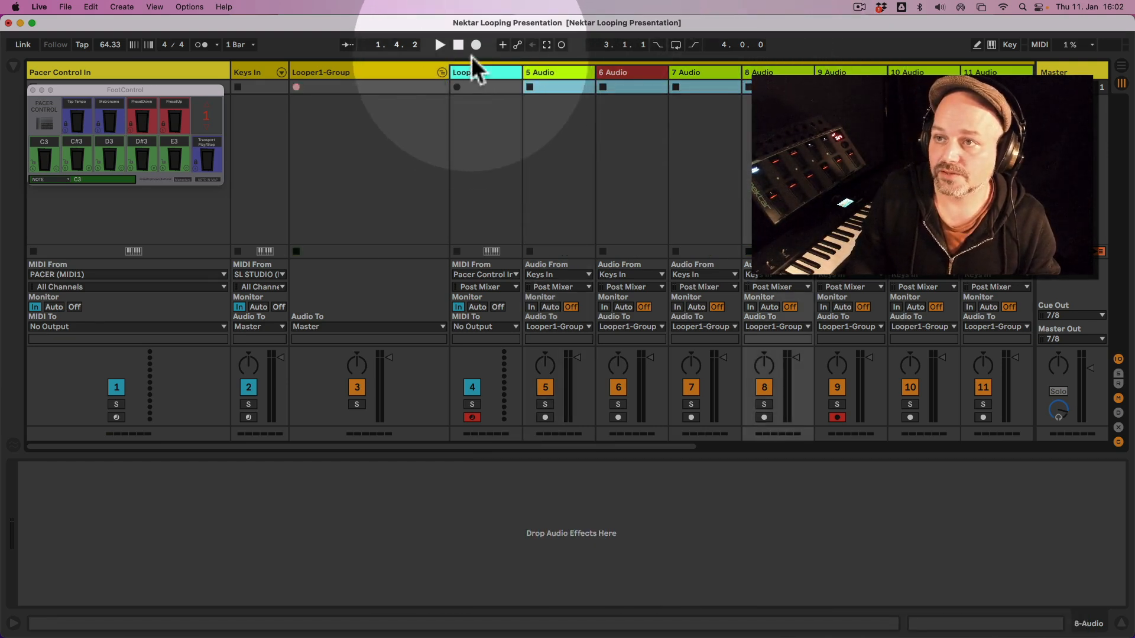
click(459, 47)
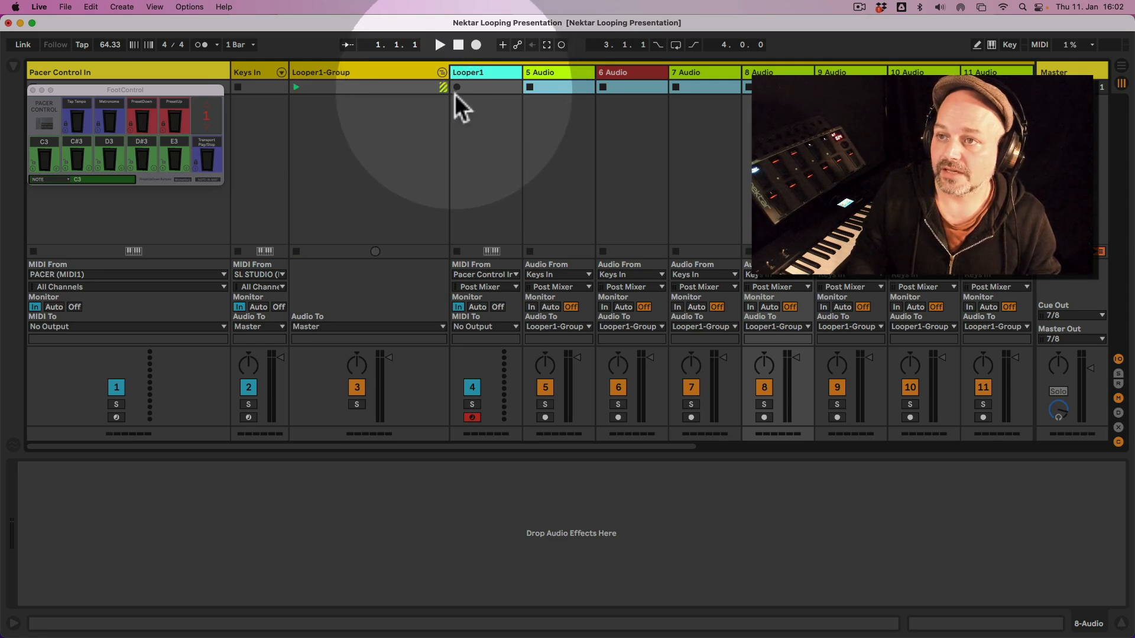
Show the One Button Live Looper device on the Looper1 track and toggle its pop-up window open and closed.
click(474, 75)
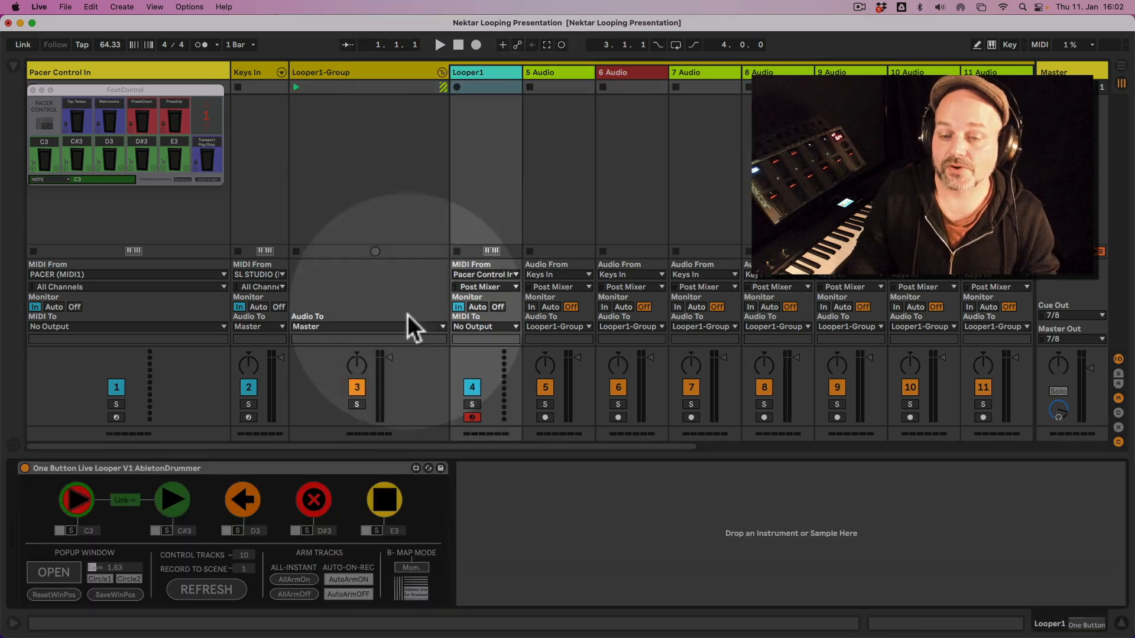
click(129, 467)
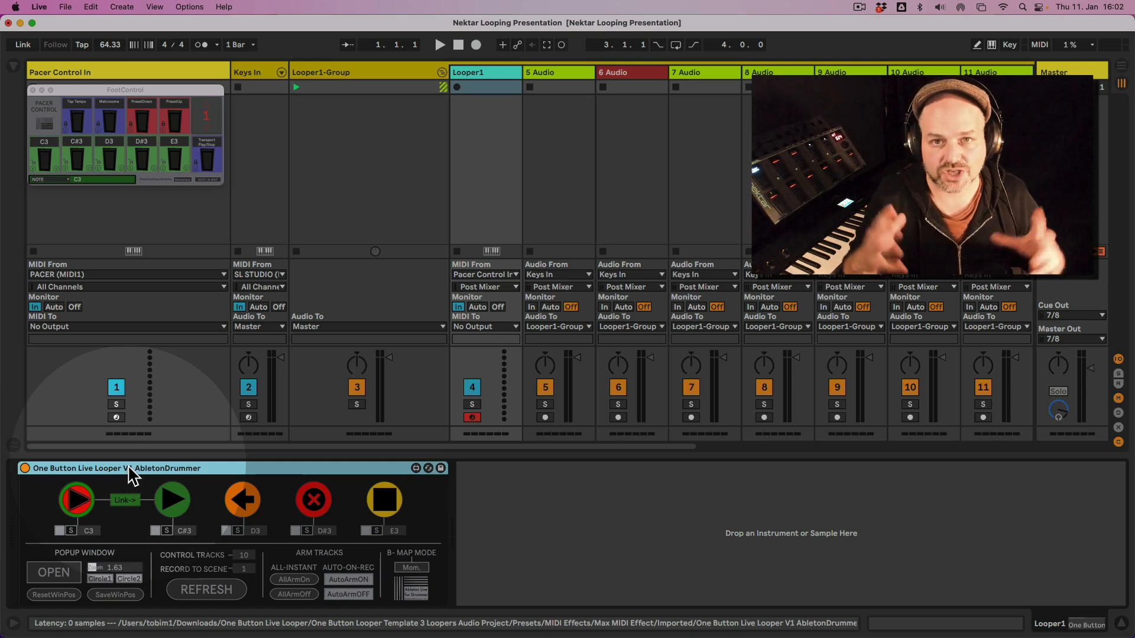
click(60, 578)
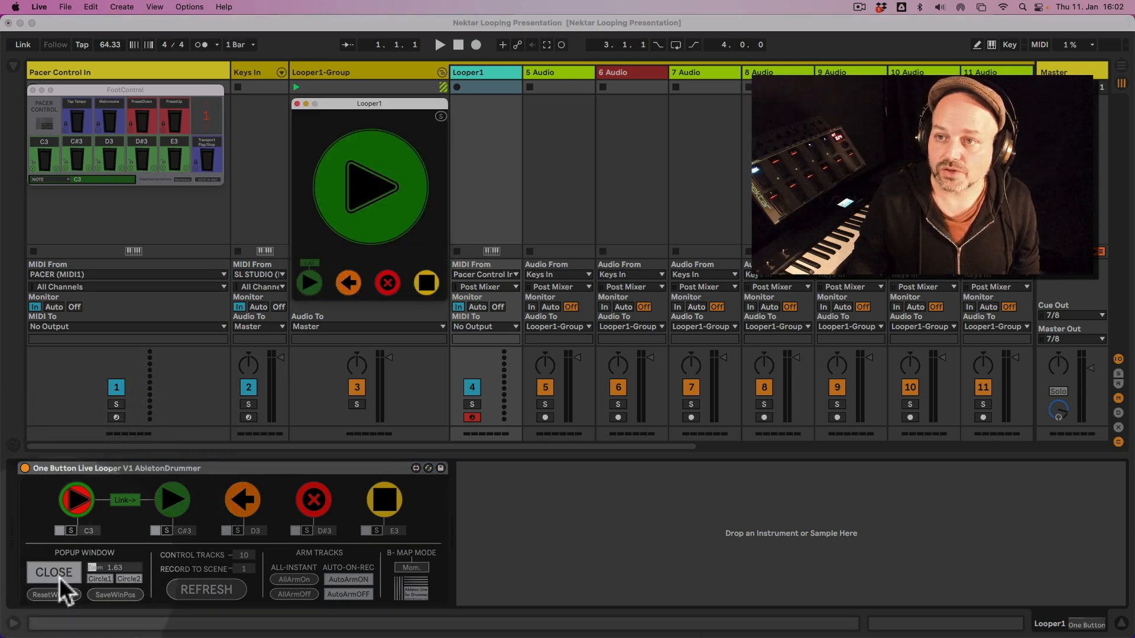
click(59, 577)
click(59, 577)
click(59, 577)
click(59, 577)
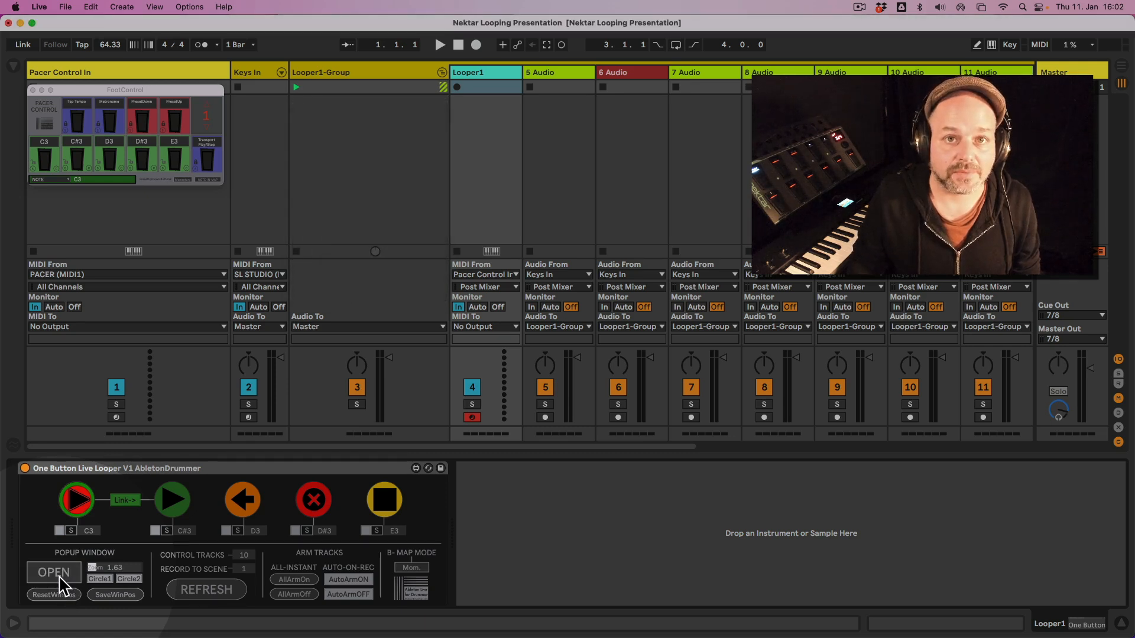
click(59, 577)
click(59, 577)
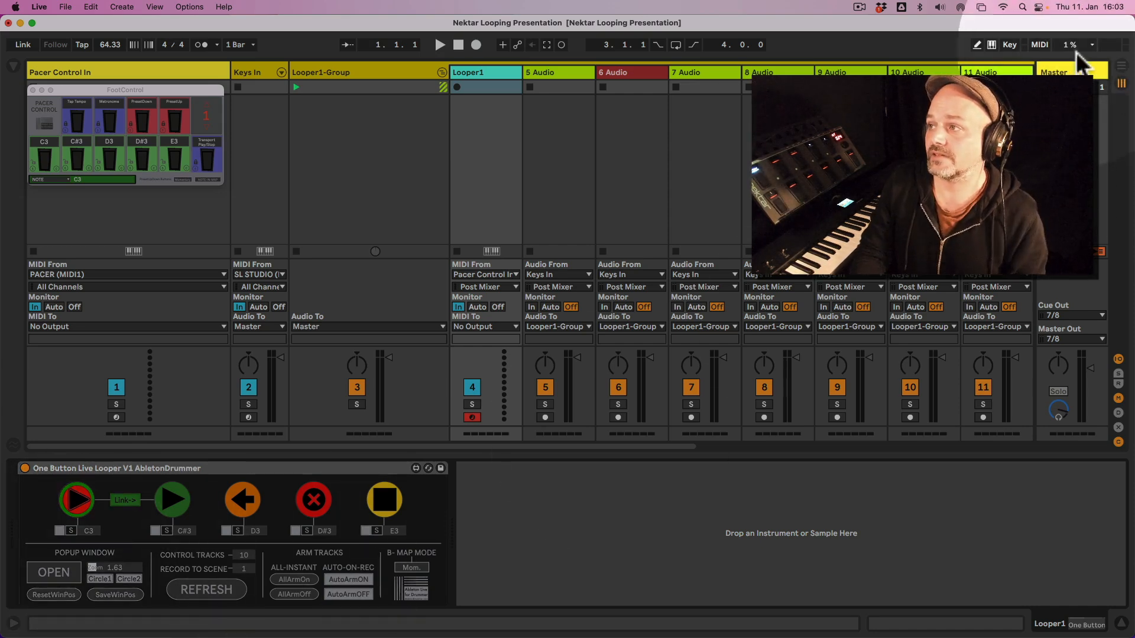
Toggle MIDI mapping mode to view the looper's mappable controls, and examine the note assignments beneath its buttons.
click(1040, 46)
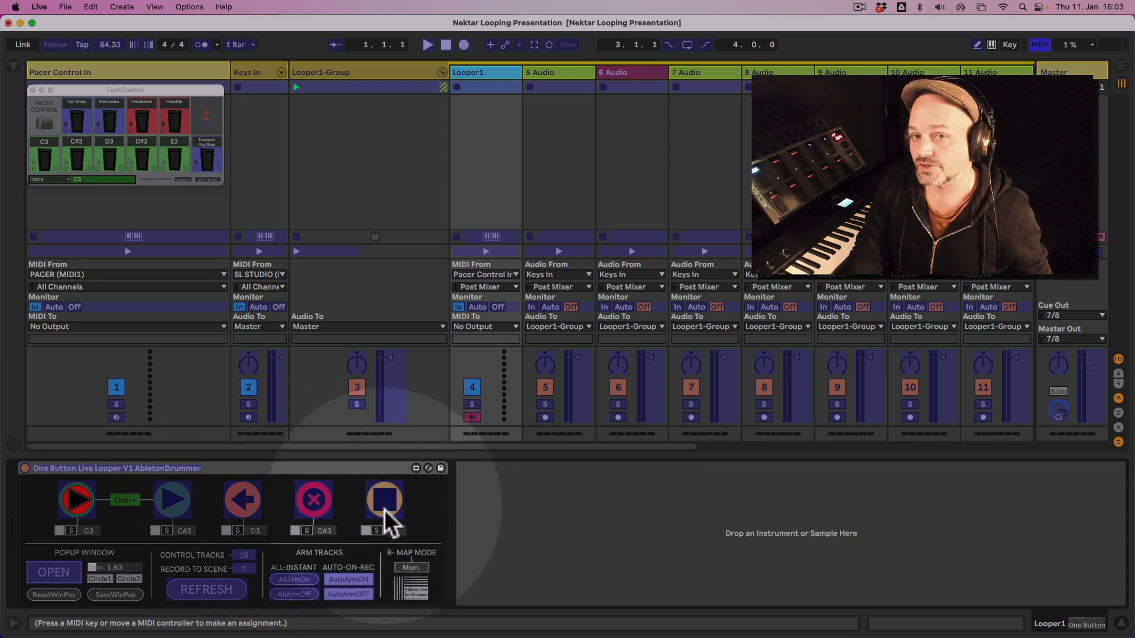
click(1041, 45)
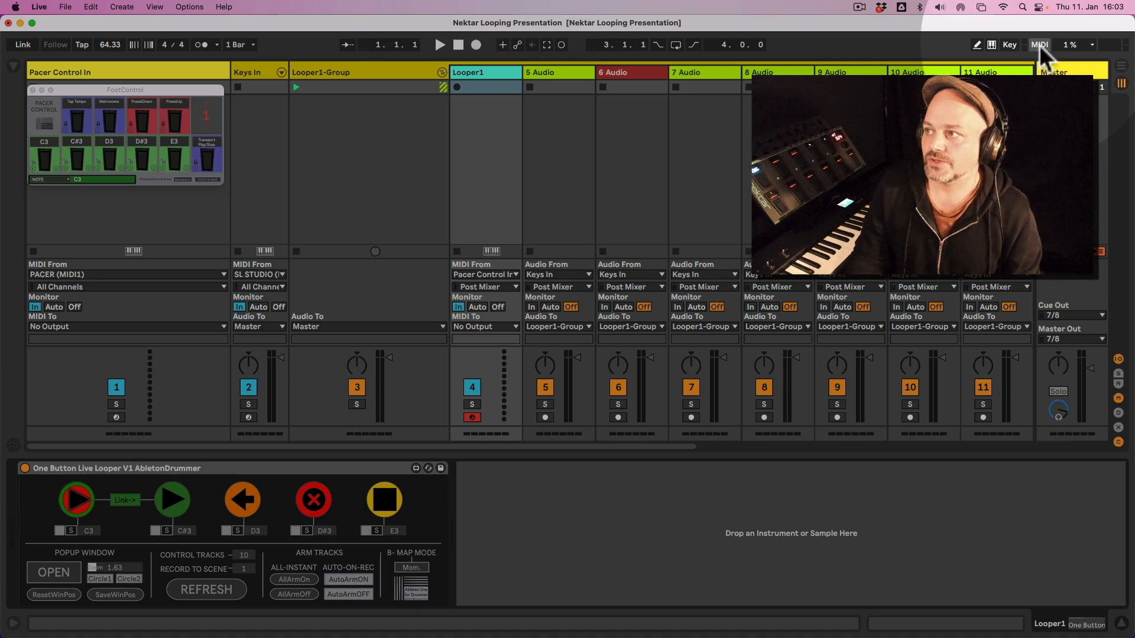
click(1039, 45)
click(1038, 45)
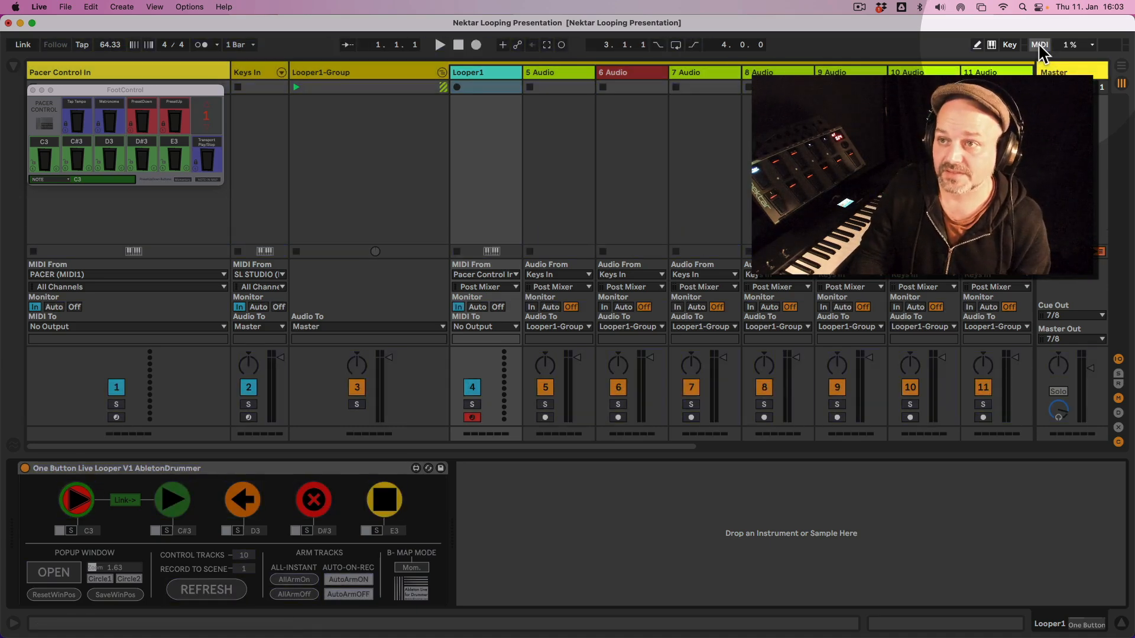
click(1039, 45)
click(1038, 44)
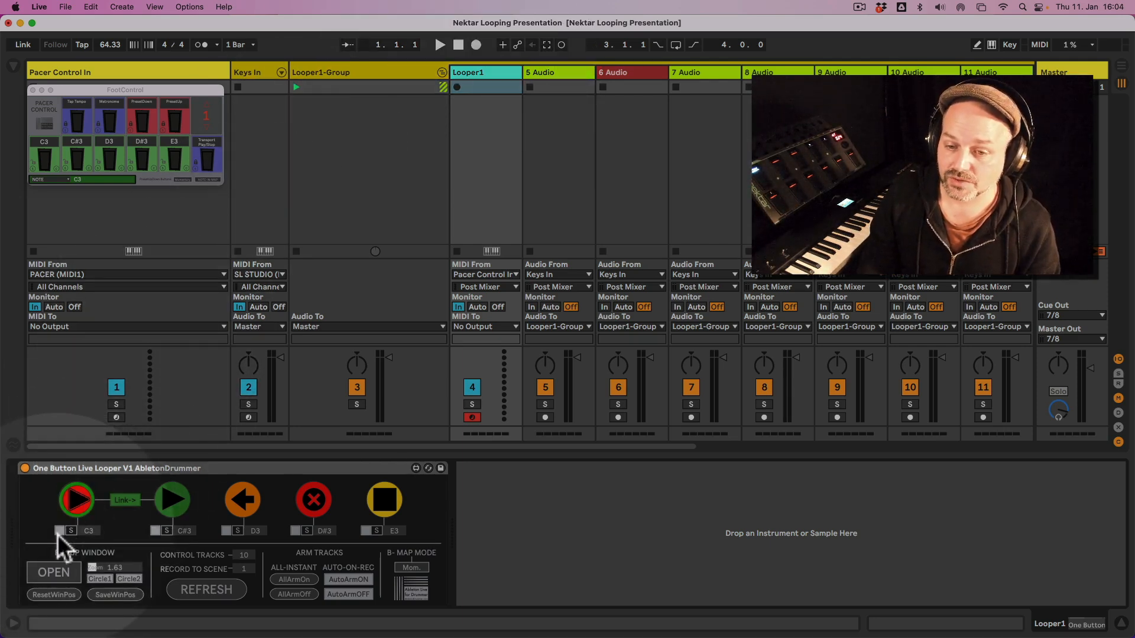
click(59, 531)
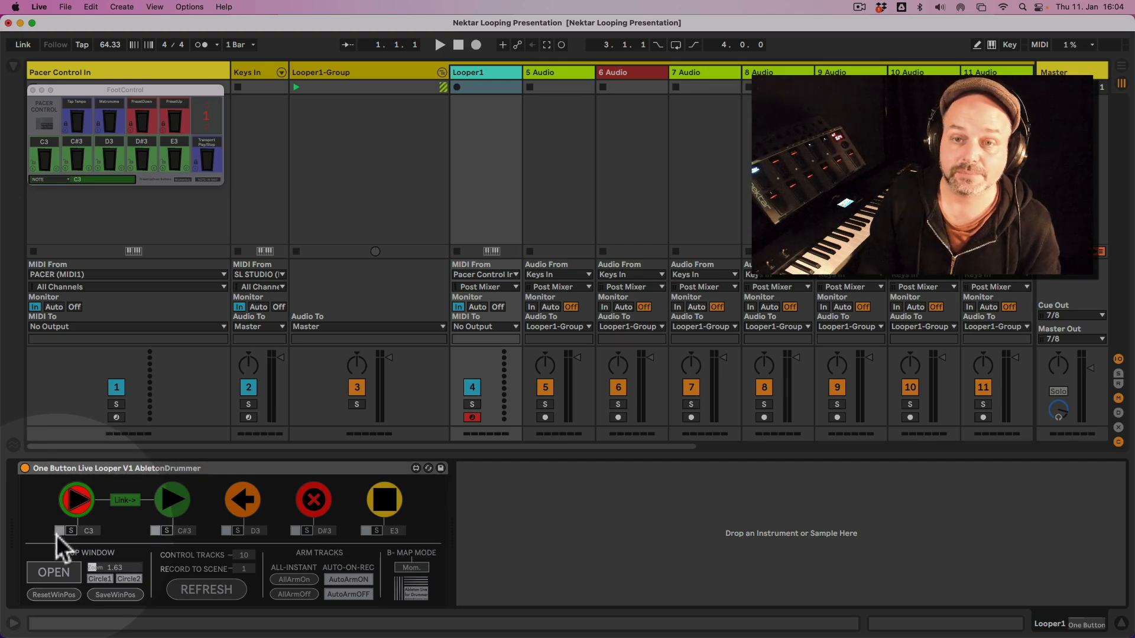
click(155, 532)
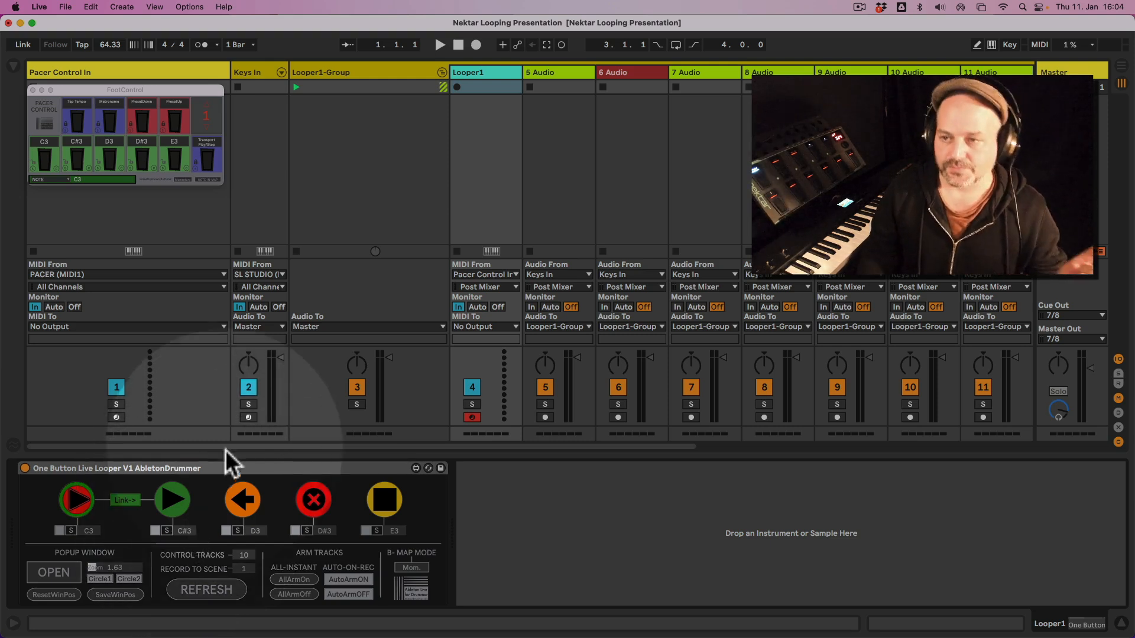
Show the Pacer Foot Control device, enlarge its pop-up window to 1.07 and move it clear of the Pacer Control In track.
click(157, 70)
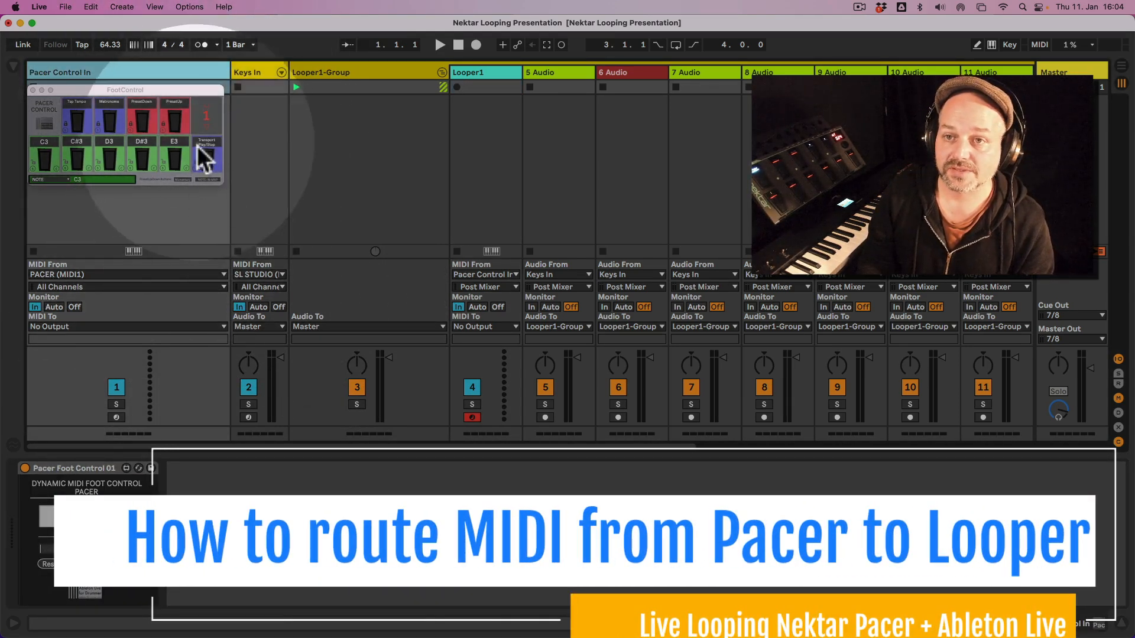
drag(86, 552, 93, 551)
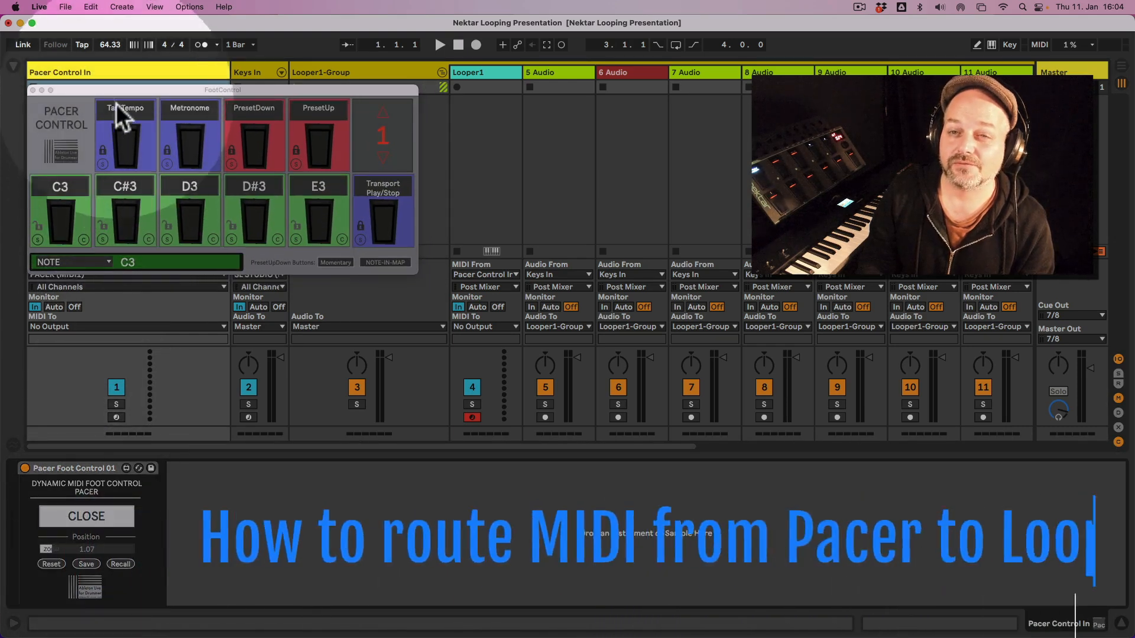
drag(151, 90, 265, 93)
Examine the MIDI From input choices of the Pacer Control In track.
click(107, 70)
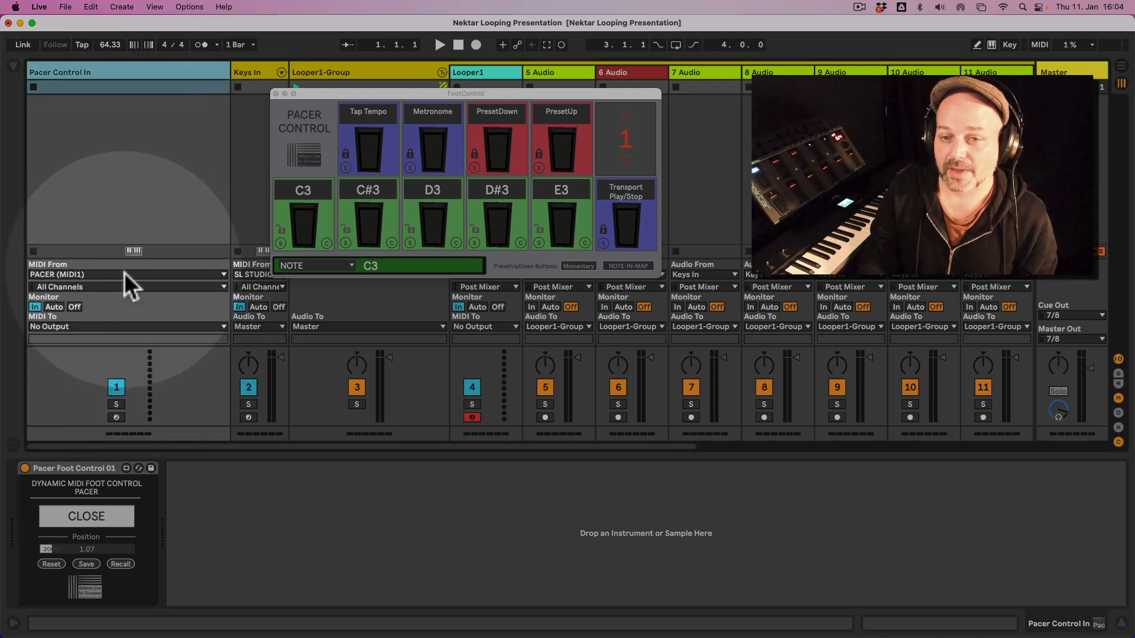
click(125, 275)
click(74, 273)
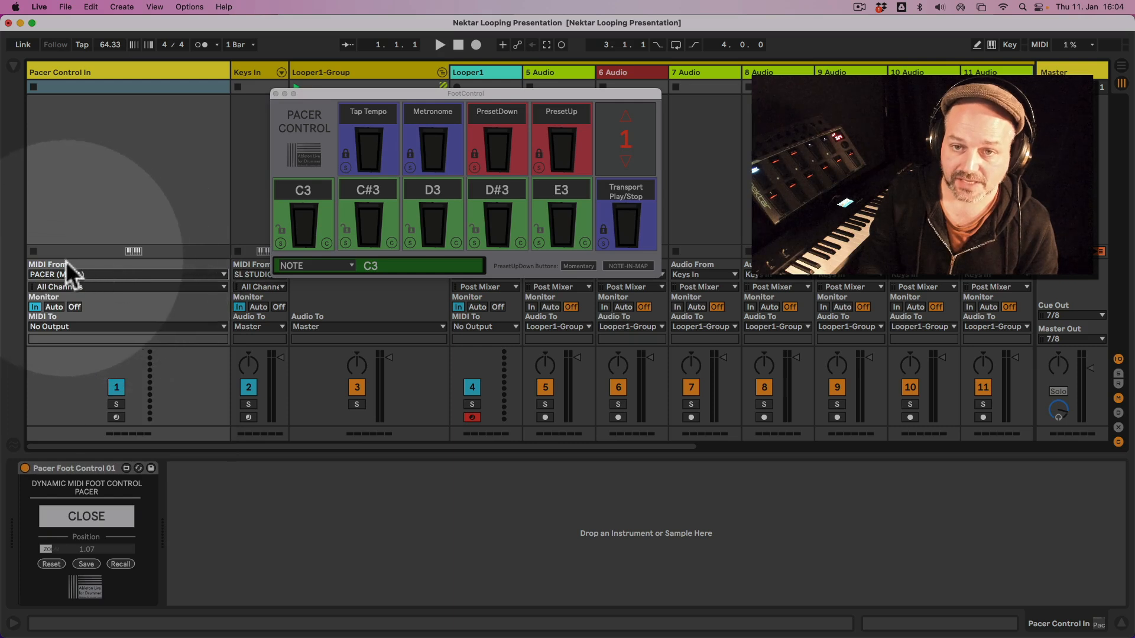
click(76, 276)
click(76, 277)
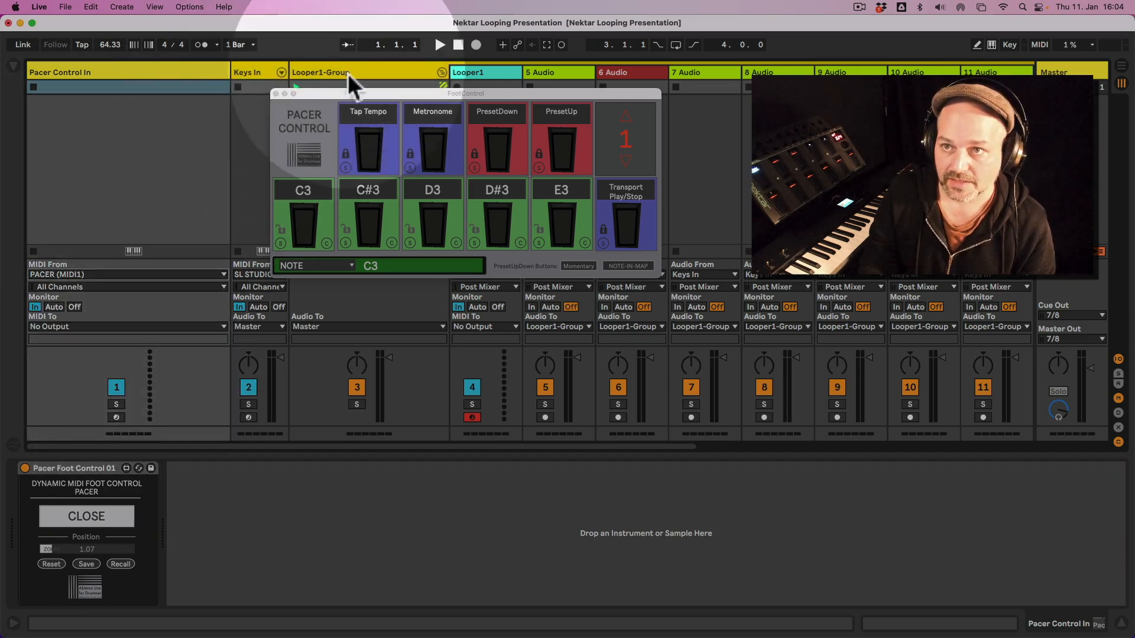
Move the FootControl pop-up back over the Pacer Control In track and show the Looper1 track's device.
drag(368, 97, 137, 111)
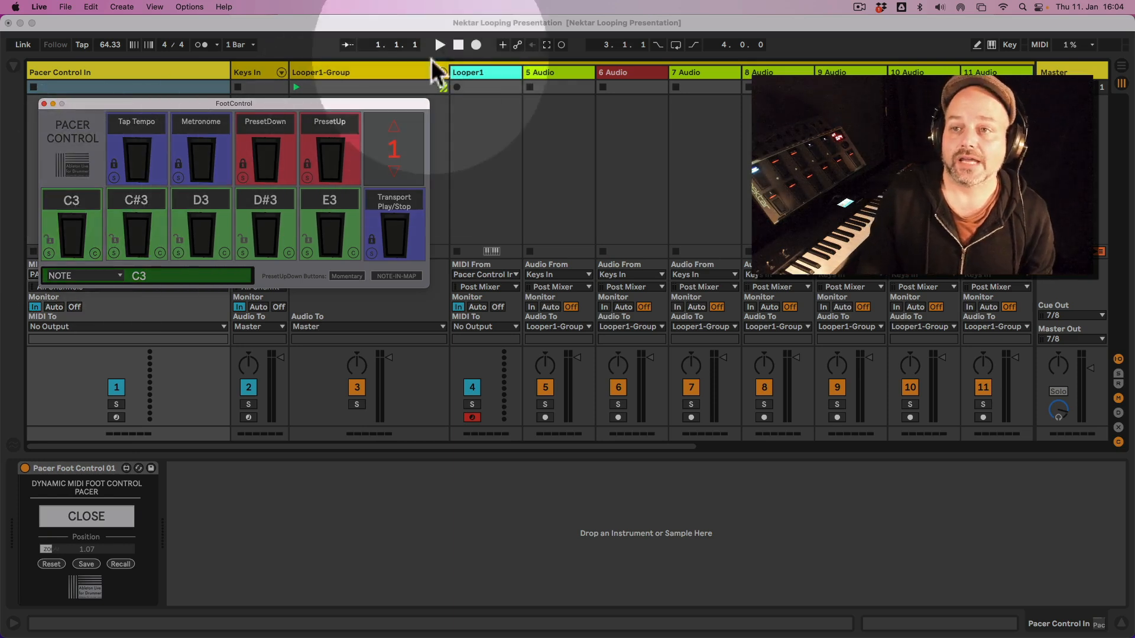
click(475, 70)
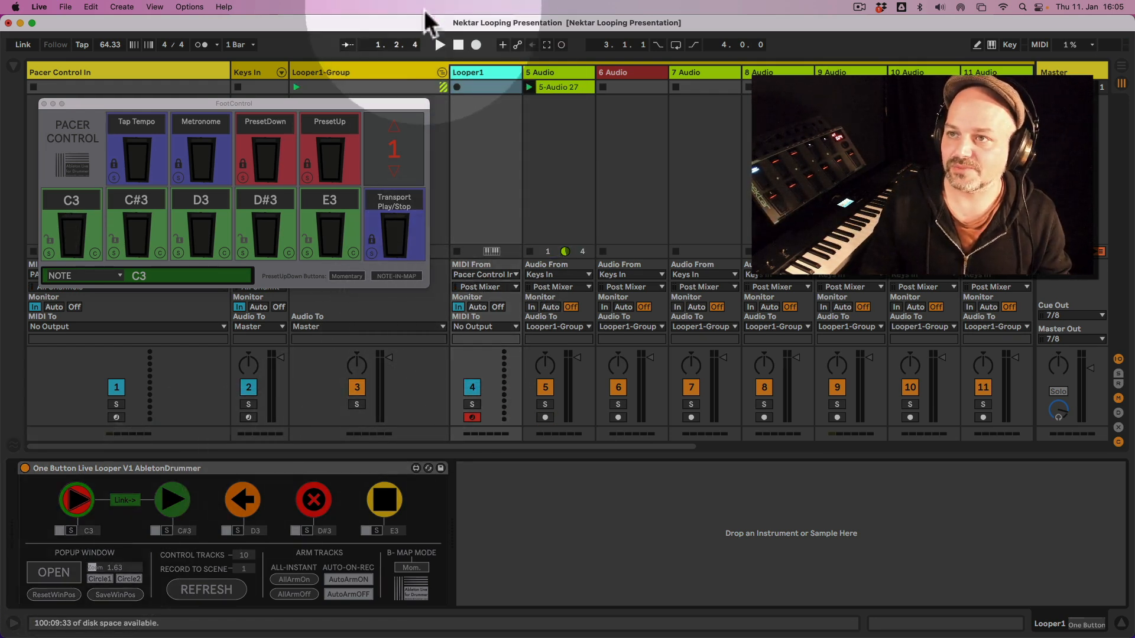
Reset the transport to the start, delete the recorded clip on 5 Audio and show the Looper1 device again.
click(458, 45)
click(558, 85)
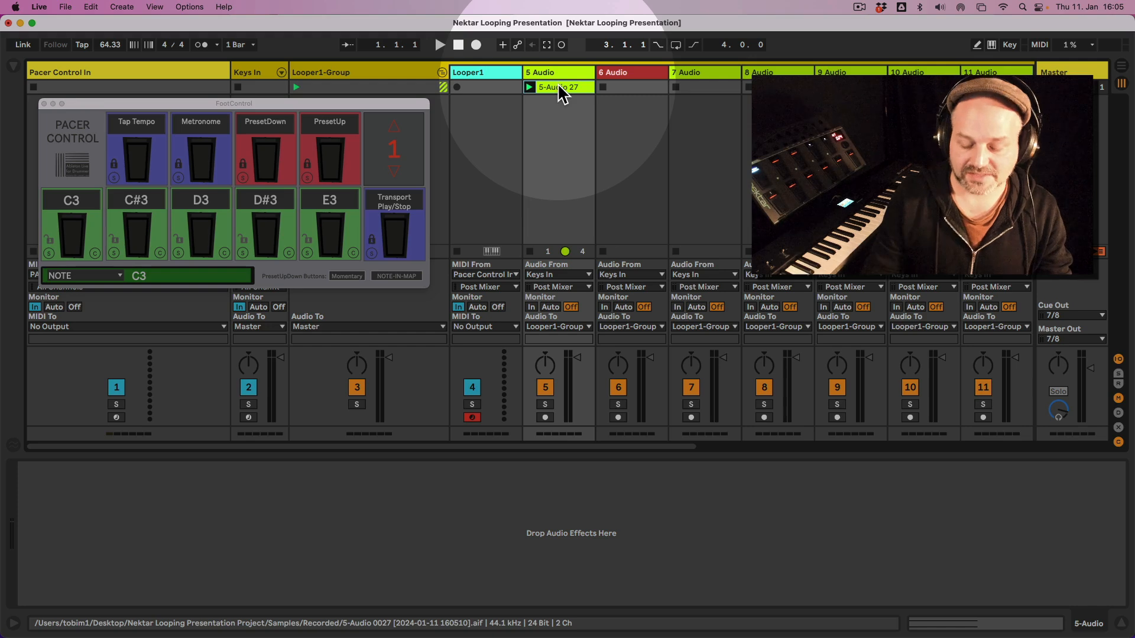
click(489, 73)
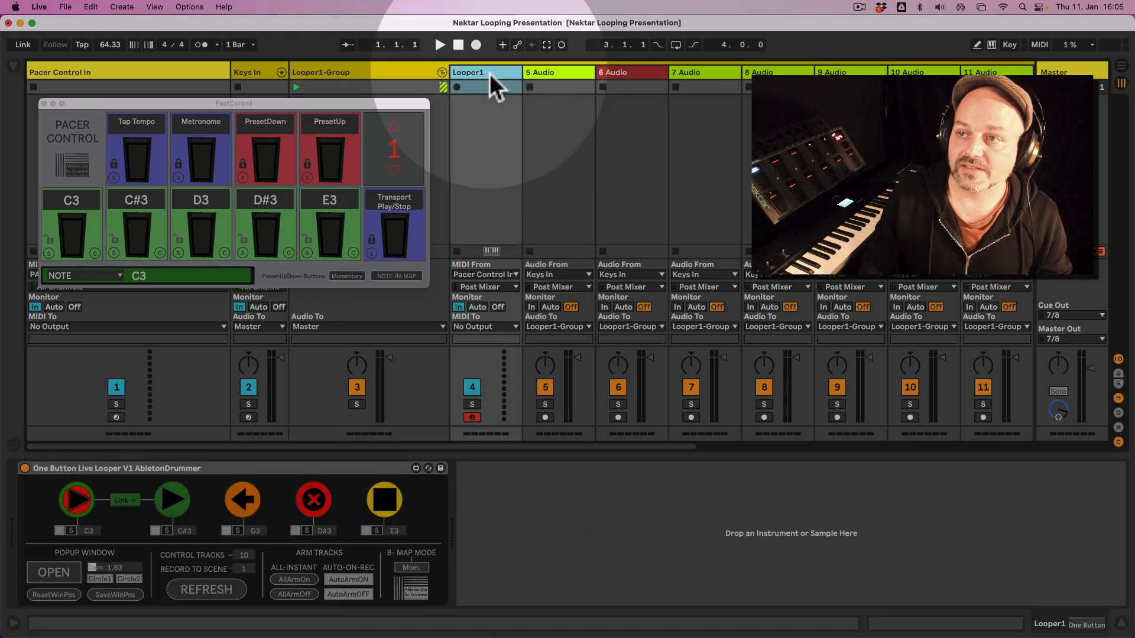
Open the Looper1 pop-up window and place it beside the FootControl window, over the Looper1 and 5 Audio tracks.
click(169, 531)
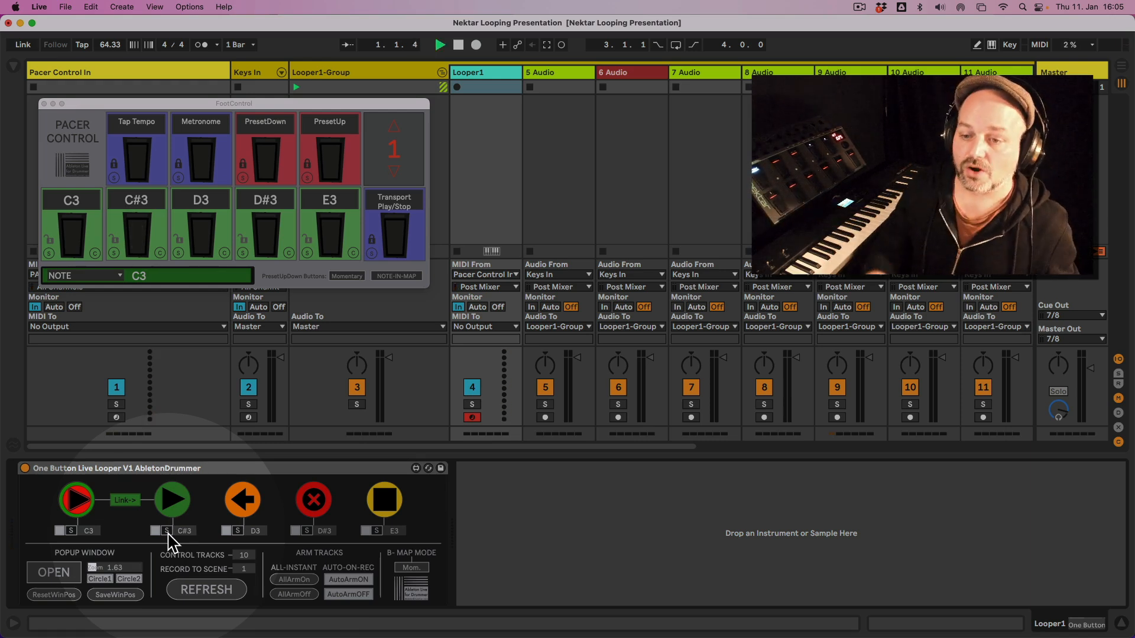
click(235, 533)
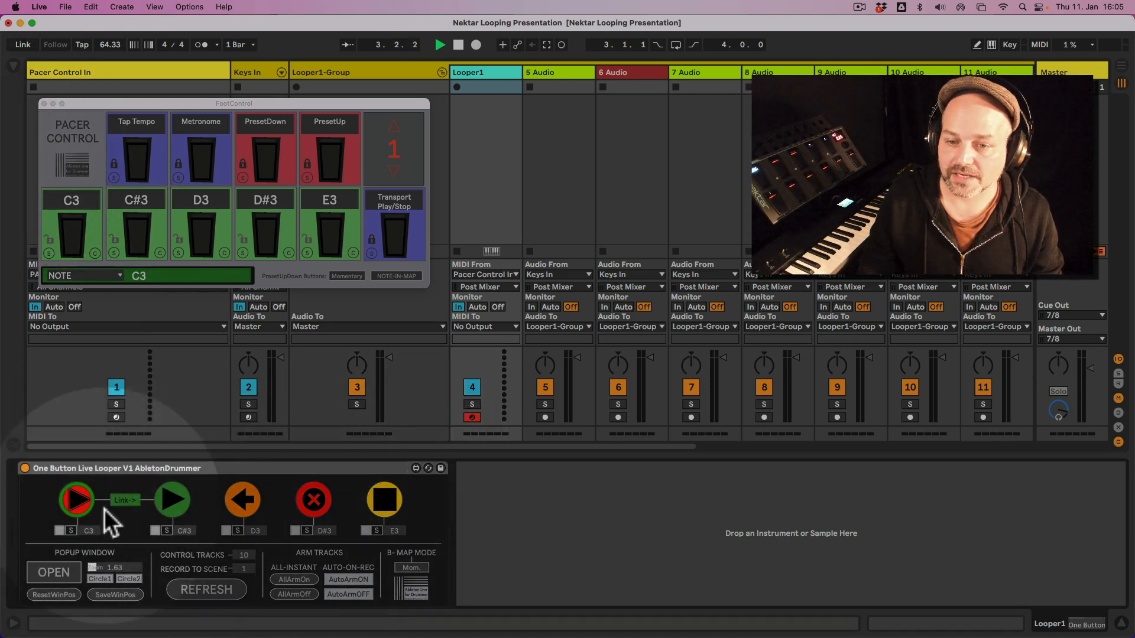
click(53, 570)
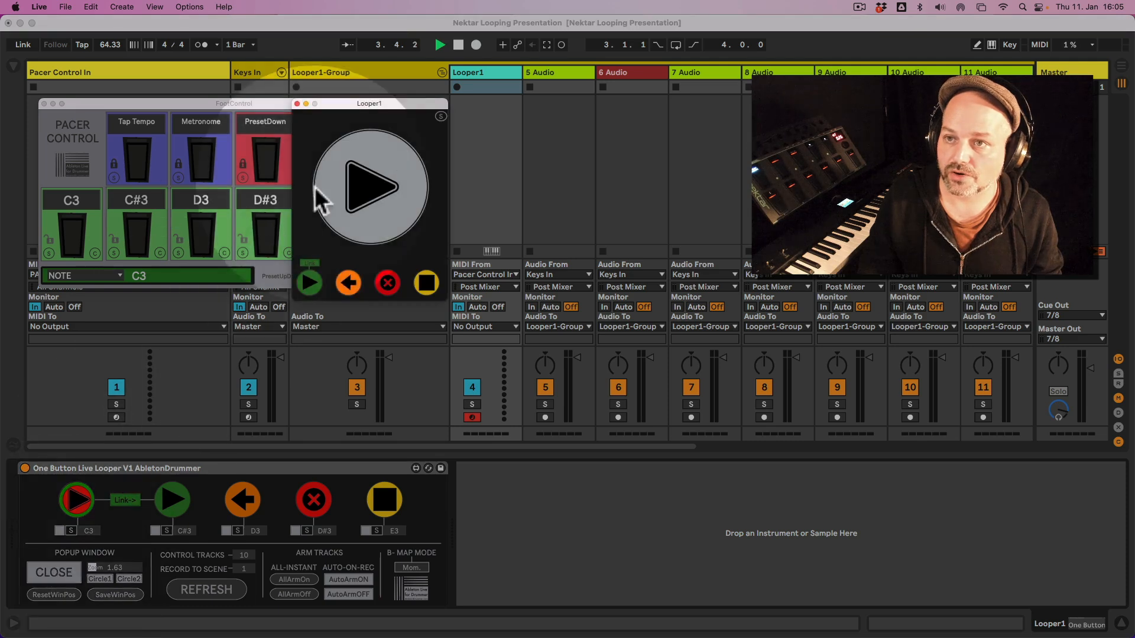
drag(345, 105, 506, 102)
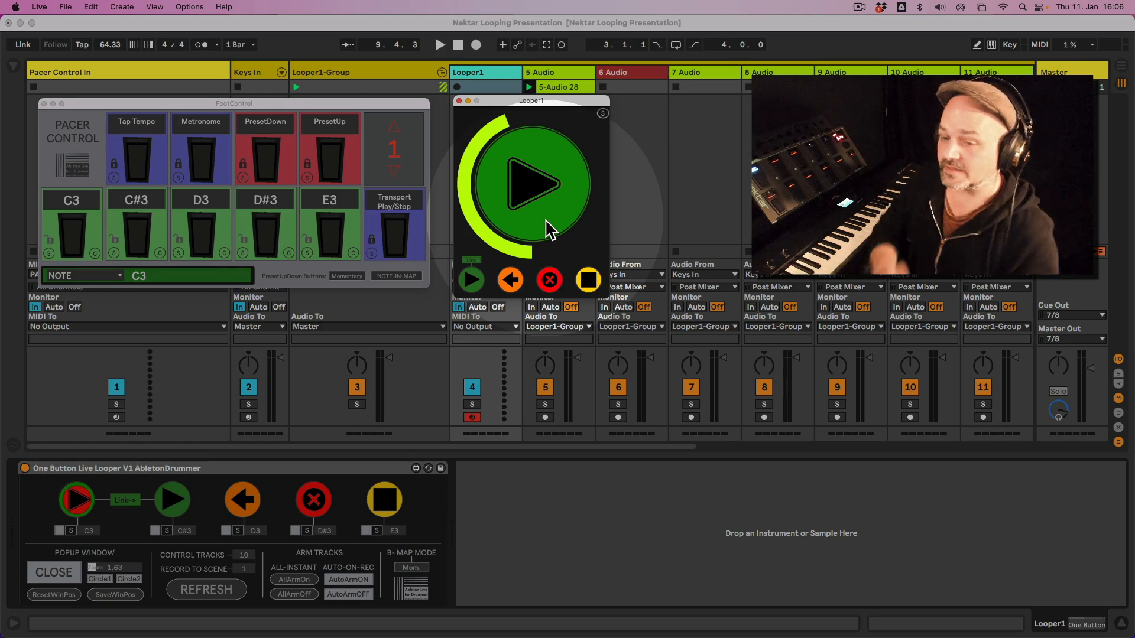
Delete the newly recorded clip on 5 Audio and fold Looper1-Group.
click(557, 87)
key(Delete)
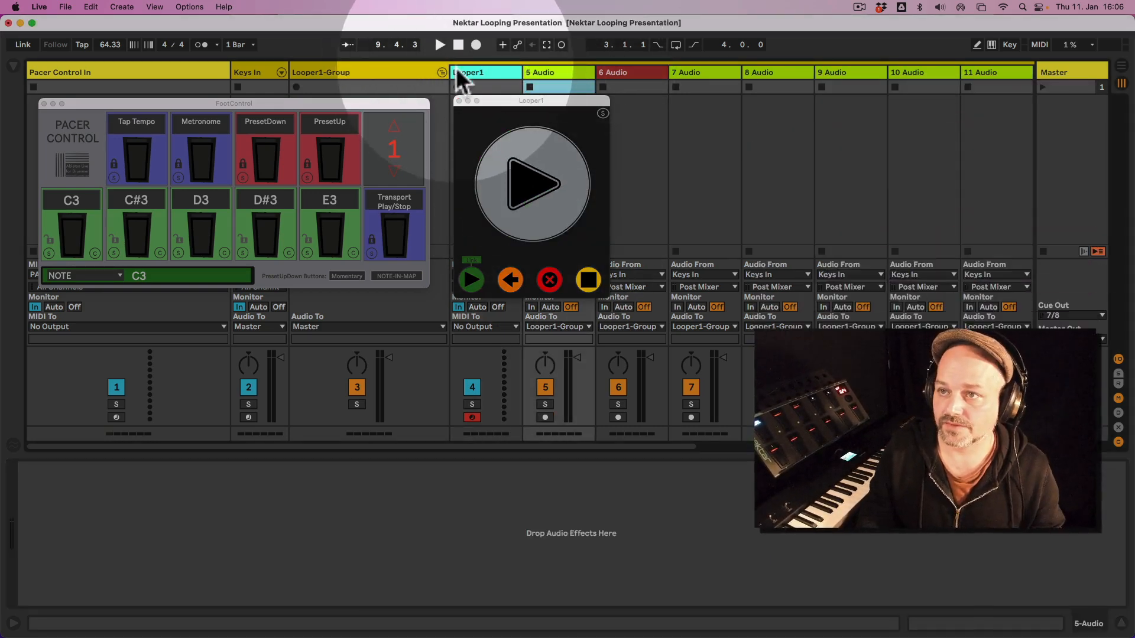
click(442, 72)
Unfold Looper2-Group and show the One Button Live Looper device on its Looper2 track.
click(562, 70)
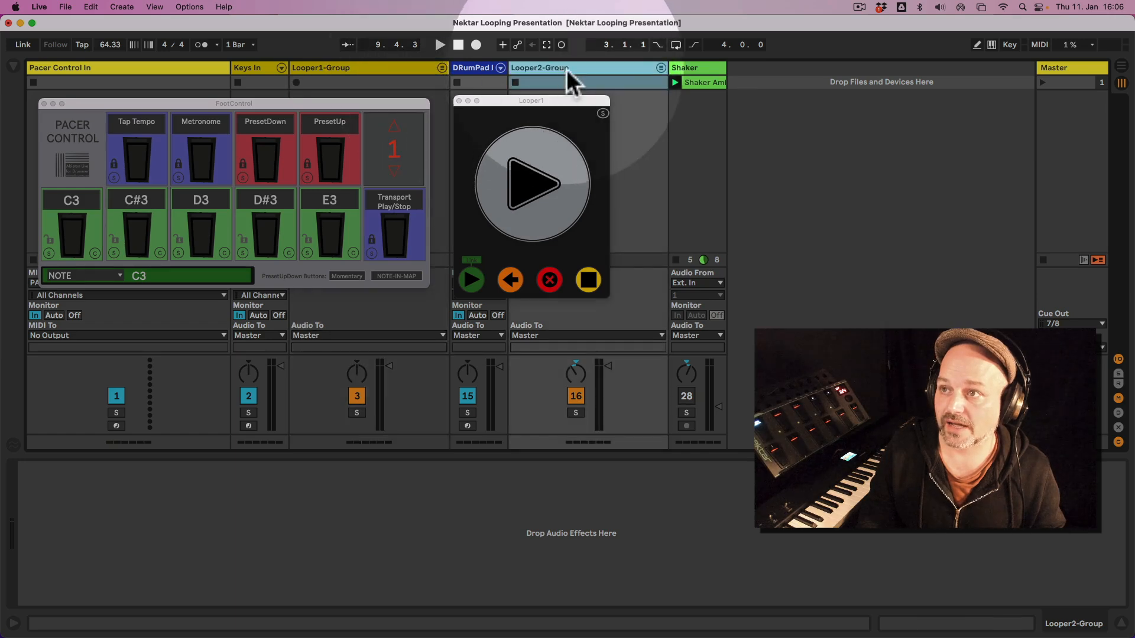
click(661, 67)
click(694, 75)
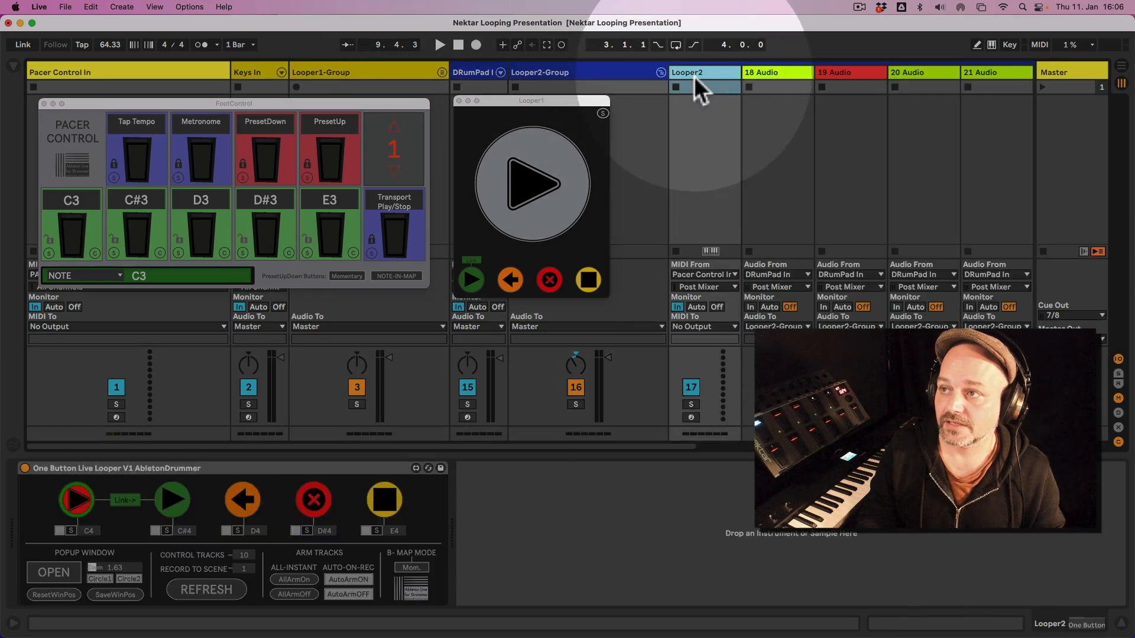
Open the Looper2 pop-up window, place it beside the Looper1 pop-up and fold Looper2-Group.
click(66, 574)
drag(569, 103, 765, 101)
click(659, 71)
click(660, 71)
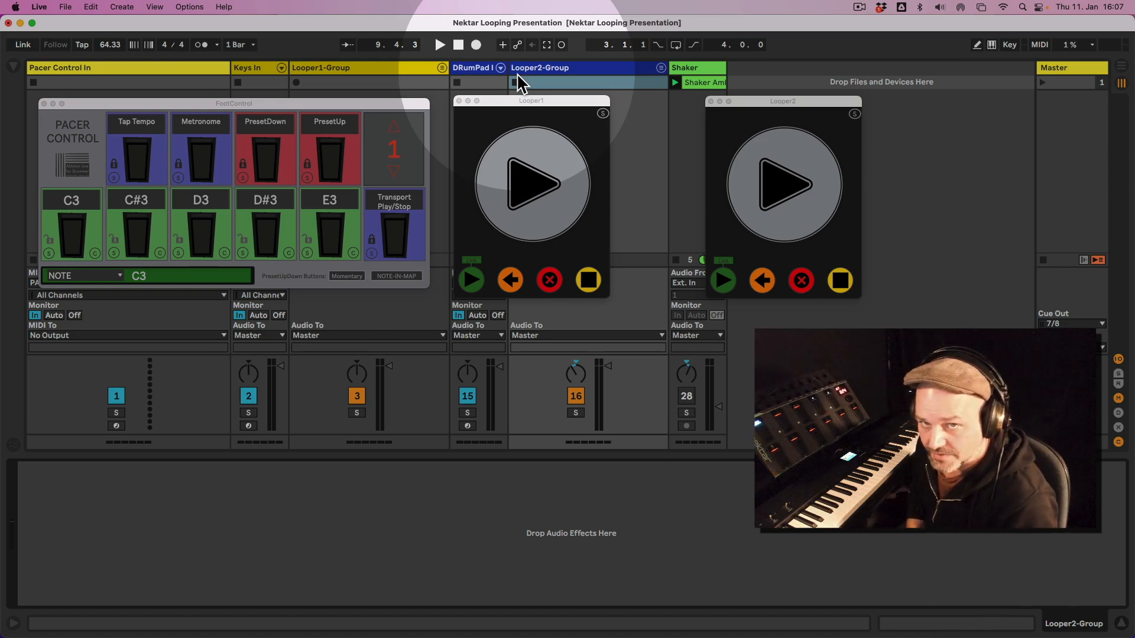
Step the FootControl preset number up through preset 4 and back to preset 1 with its preset arrows.
click(289, 105)
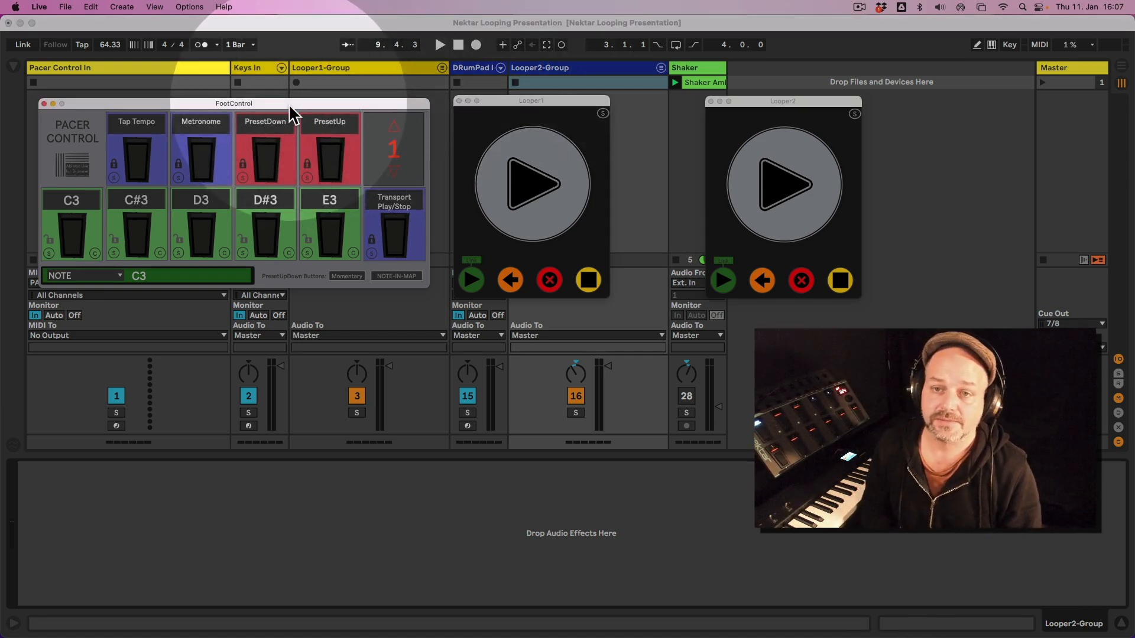
click(395, 128)
click(396, 173)
click(393, 130)
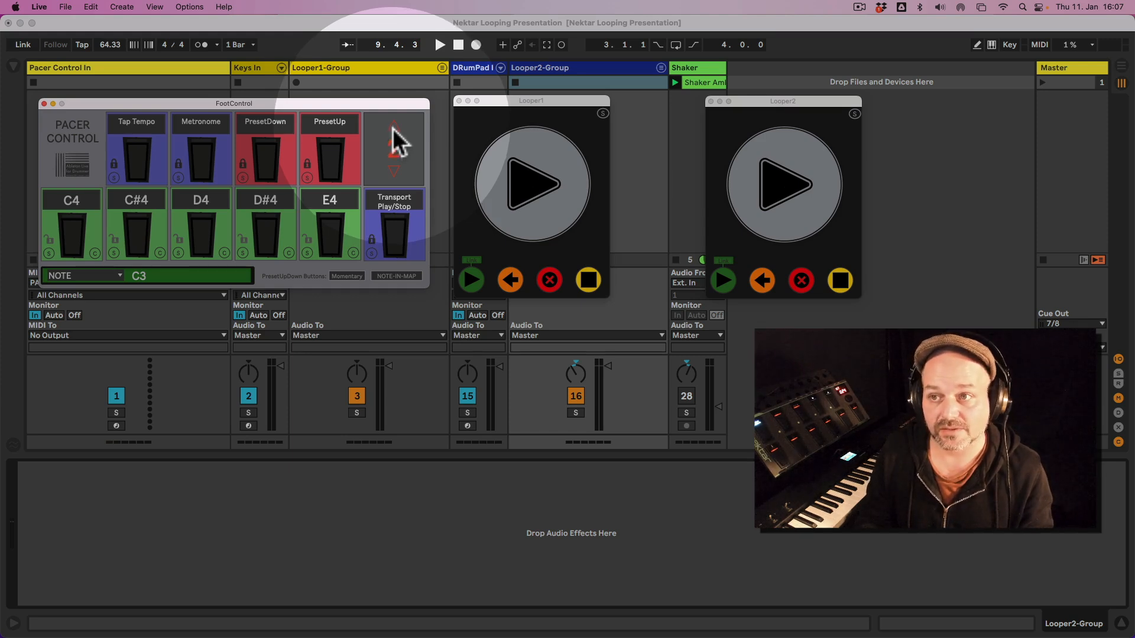
click(392, 128)
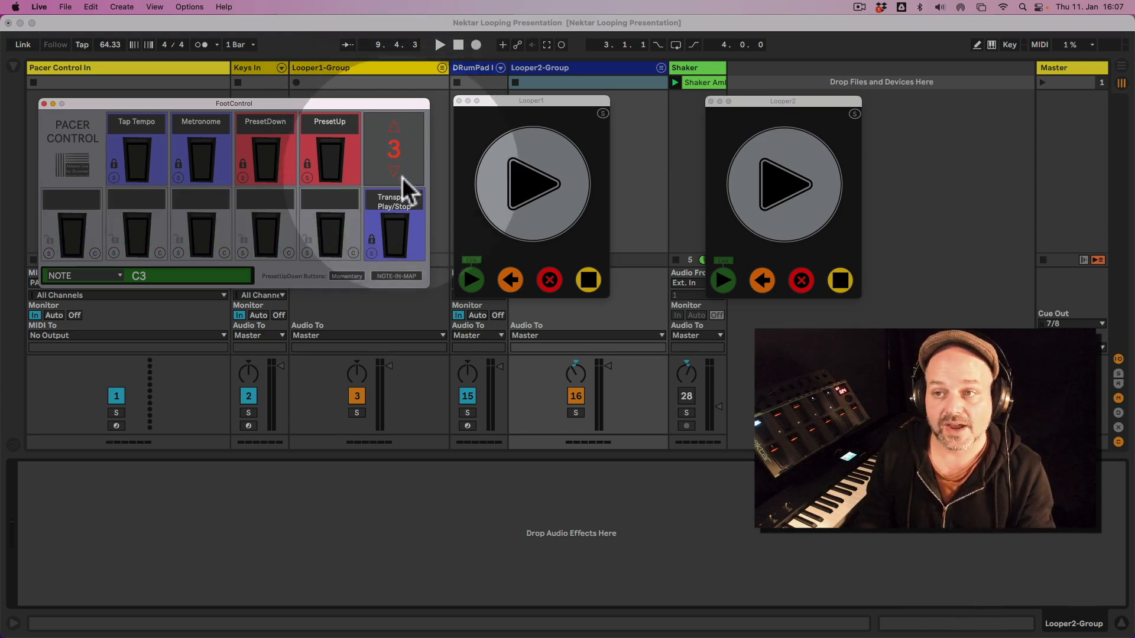
click(393, 126)
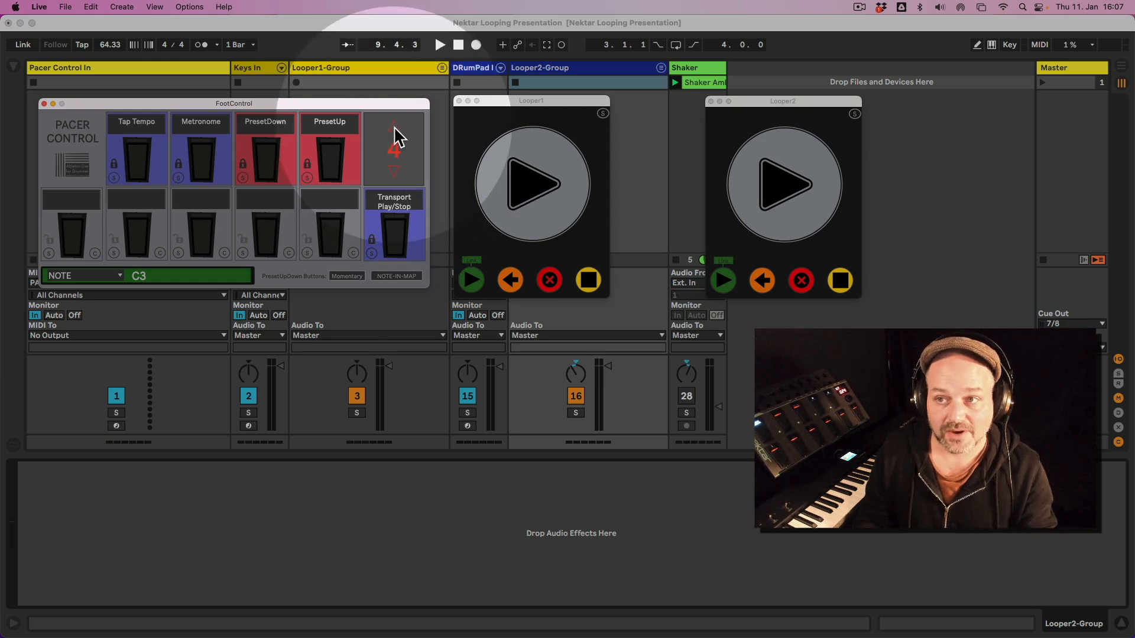
click(393, 169)
click(392, 171)
click(392, 170)
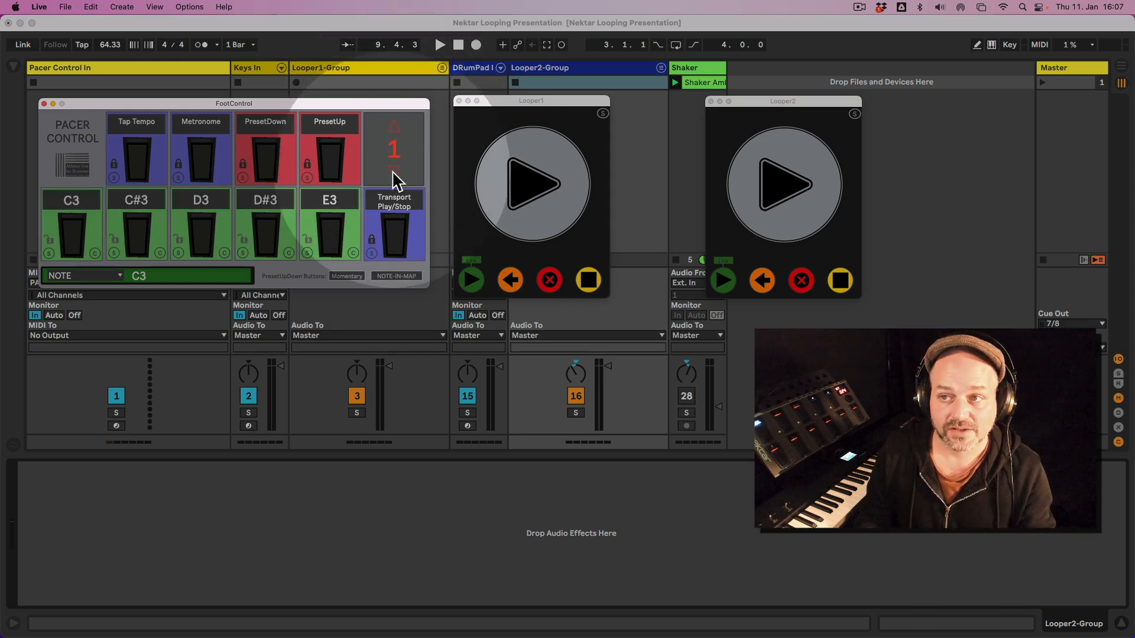
click(394, 127)
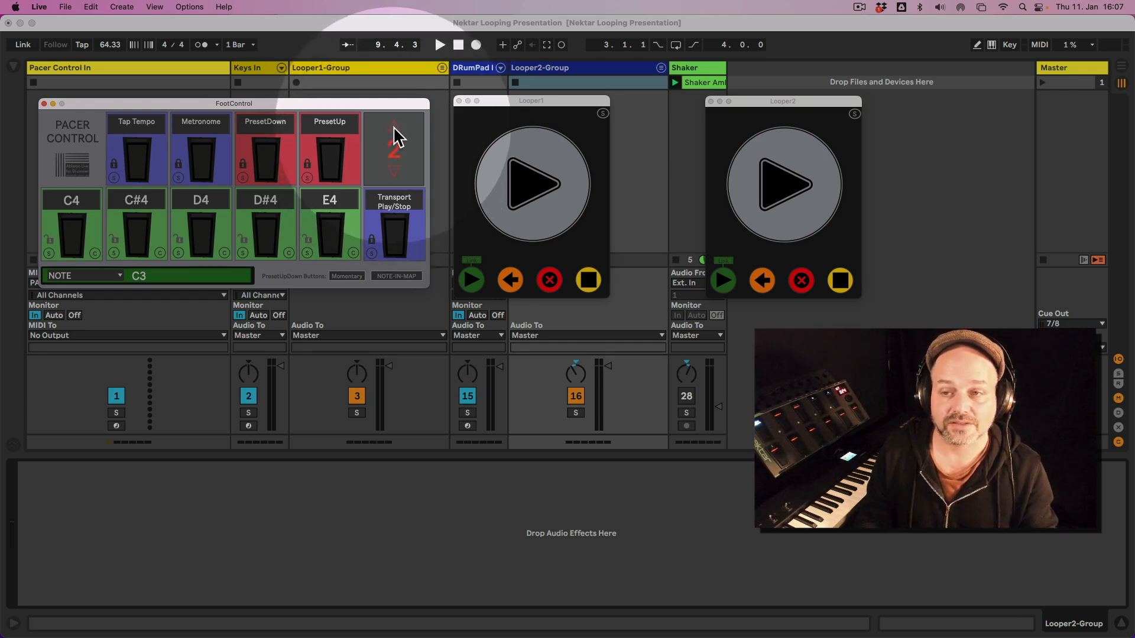
click(396, 172)
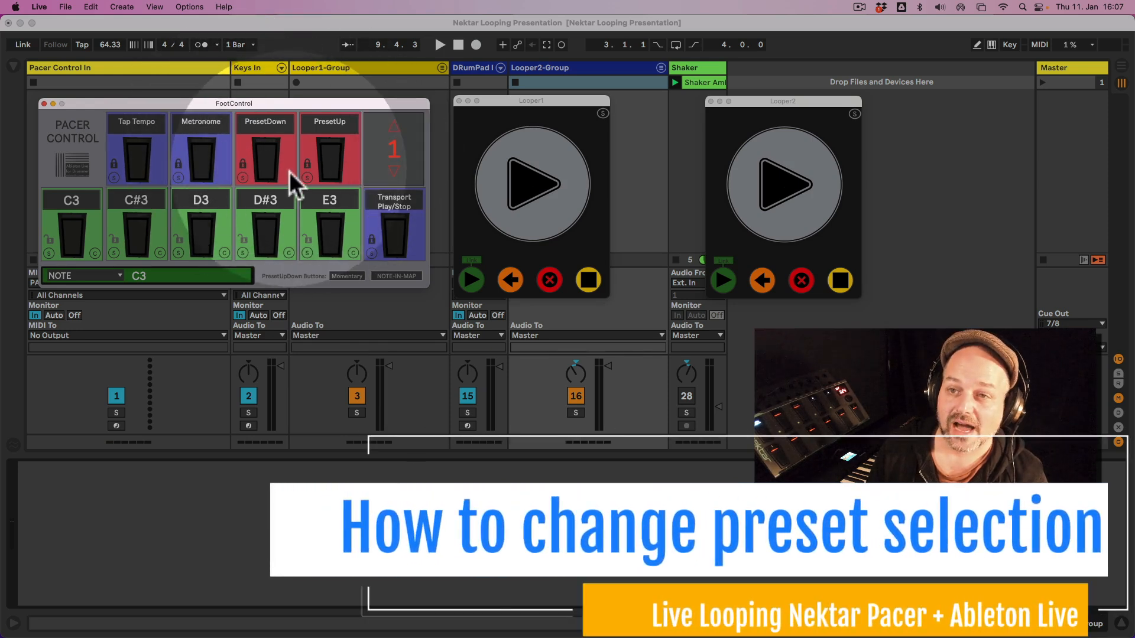
Switch between presets 1 and 128 using the PresetDown and PresetUp pedals in the FootControl window.
click(266, 172)
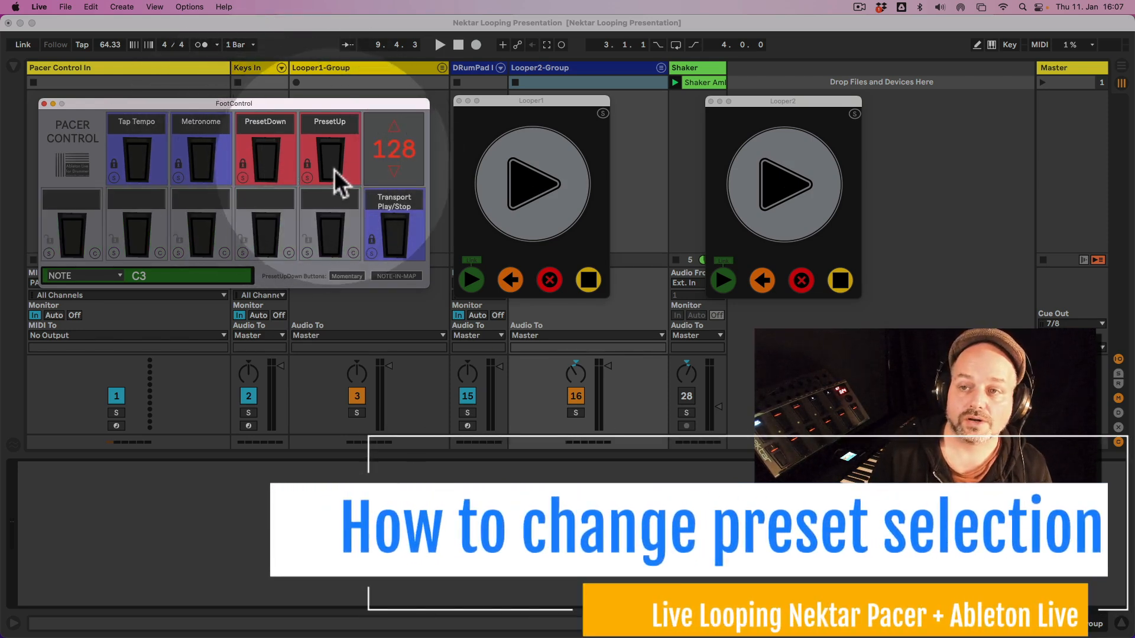
click(332, 172)
click(258, 172)
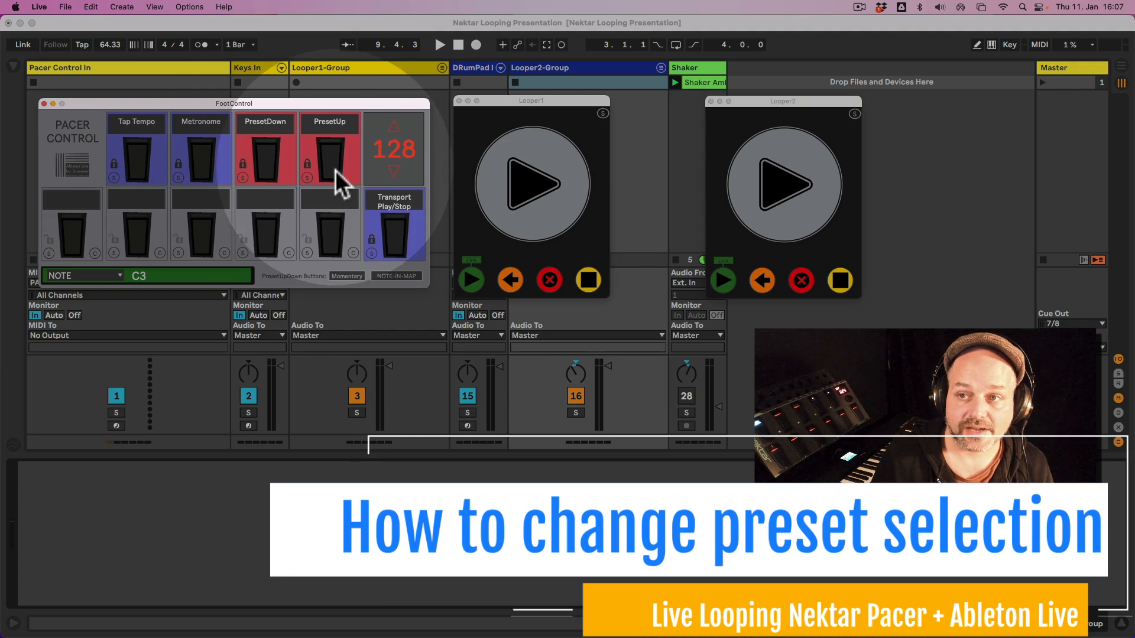
click(335, 170)
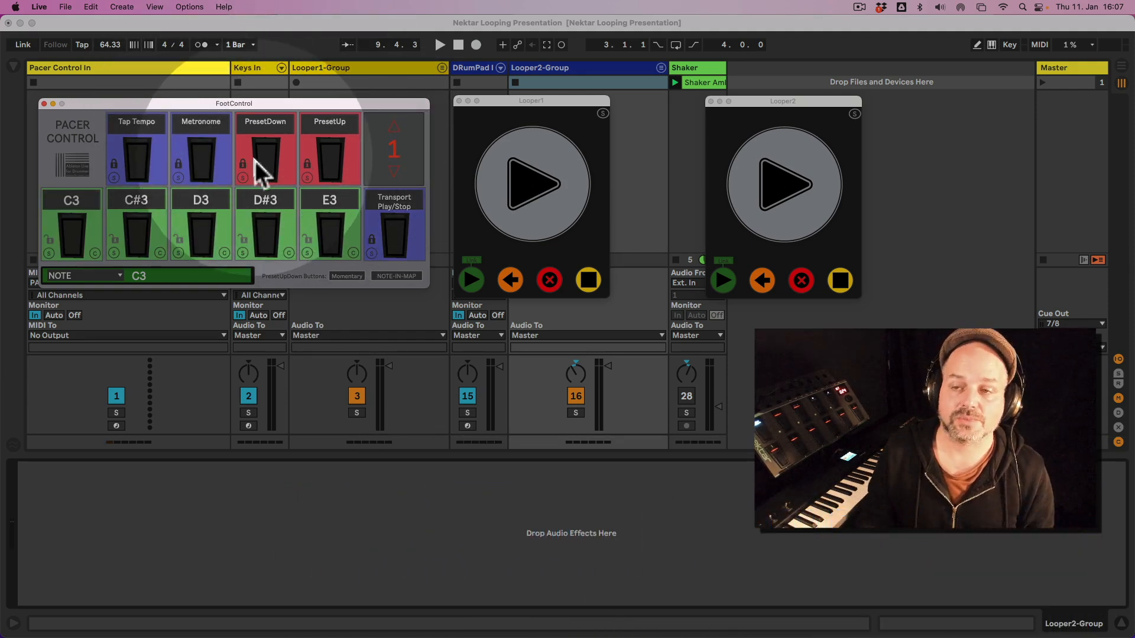
Unlock the PresetDown and PresetUp pedals in FootControl and clear their assignments.
click(242, 166)
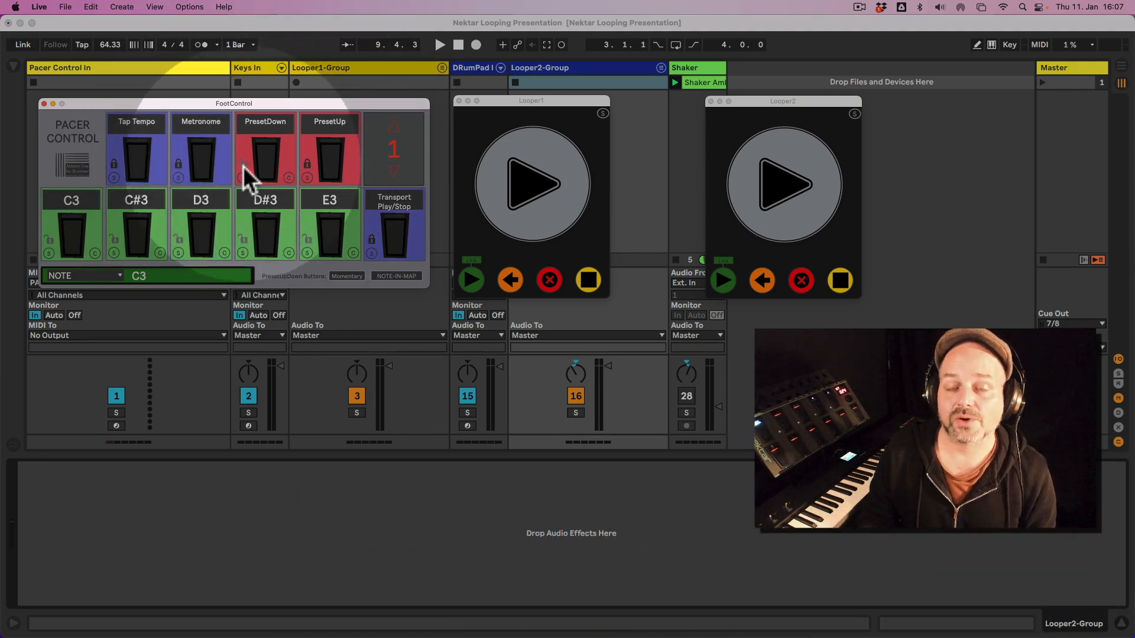
click(308, 164)
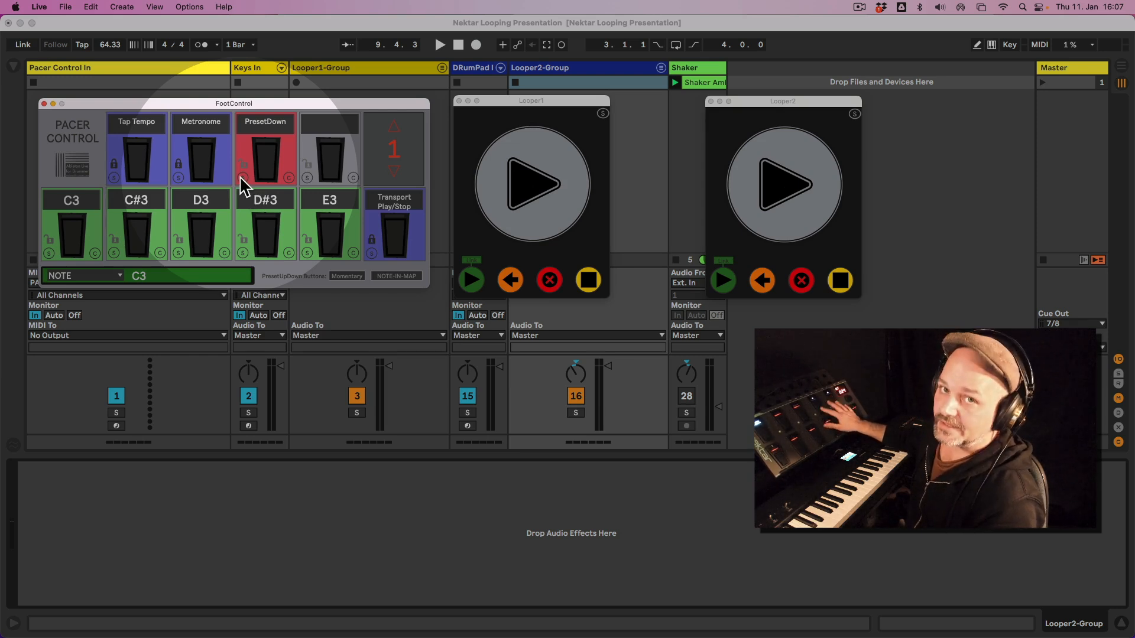
click(288, 179)
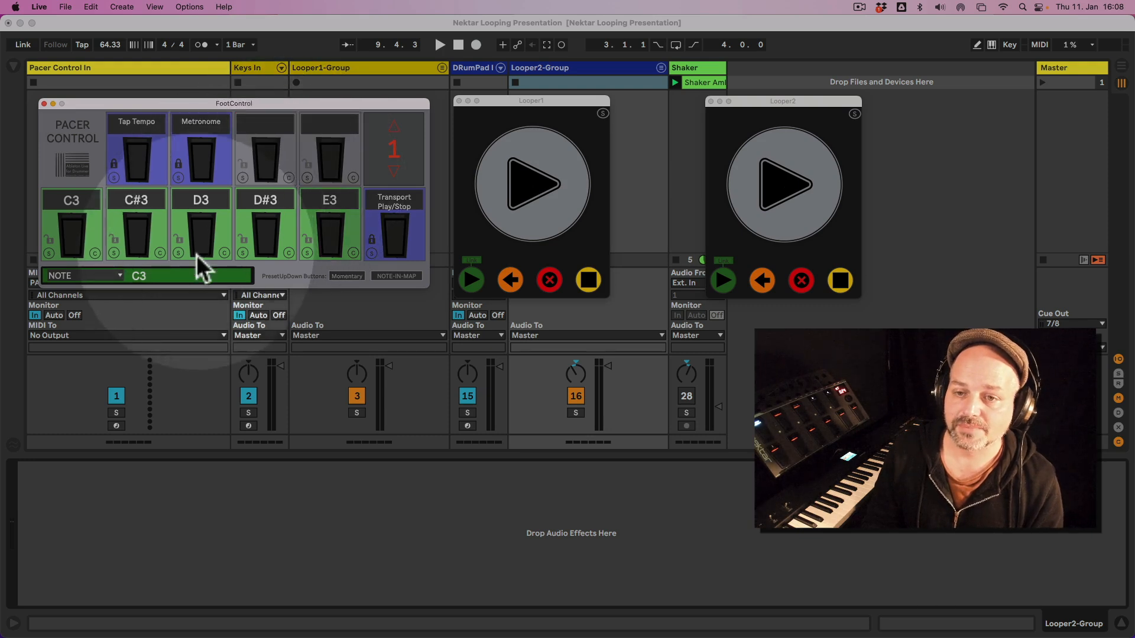
Set the FootControl pedal assignment type to MAP-PARAM.
click(109, 278)
click(108, 277)
click(109, 278)
click(104, 306)
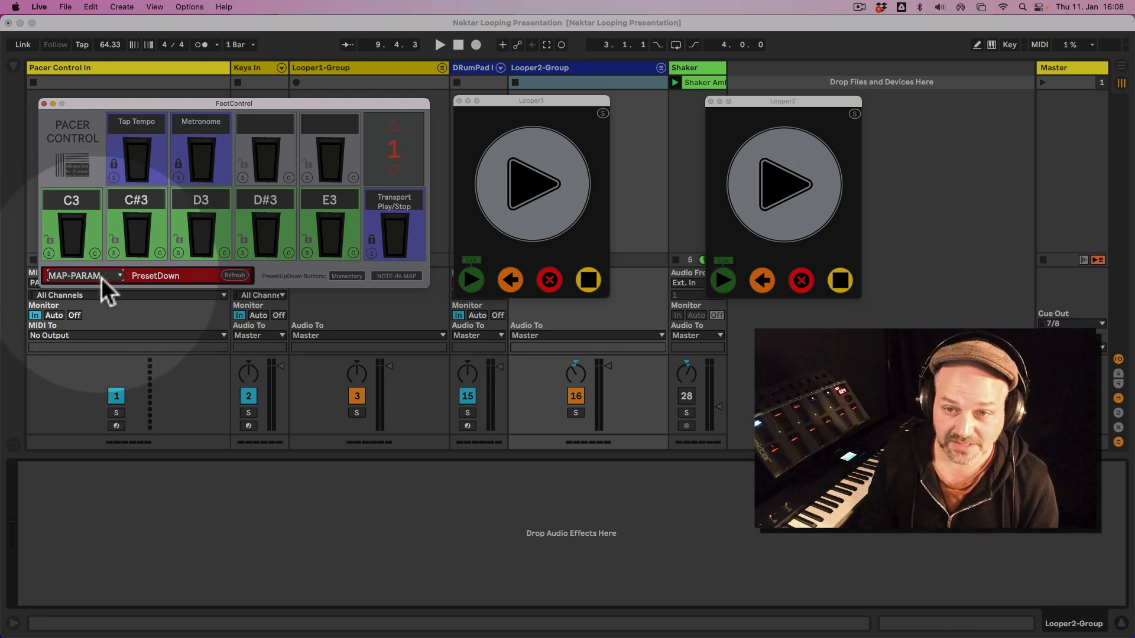
click(101, 277)
click(96, 306)
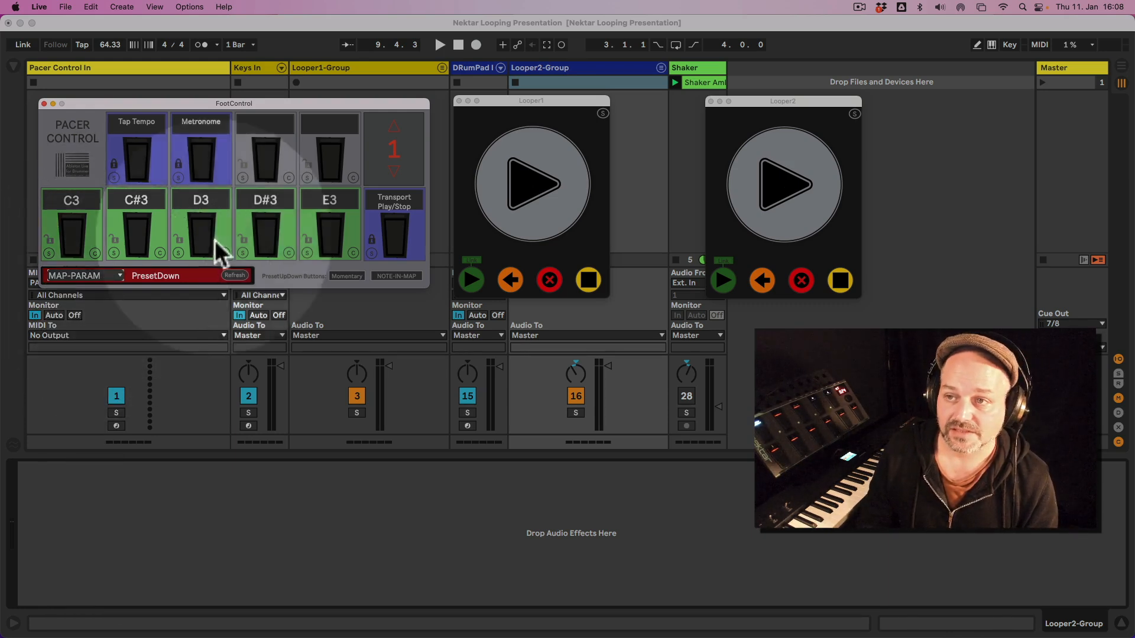
Pick up PresetUp and PresetDown as map parameters from the preset arrows and store them on the two cleared upper pedals.
click(394, 127)
click(394, 128)
click(395, 127)
click(394, 127)
click(394, 127)
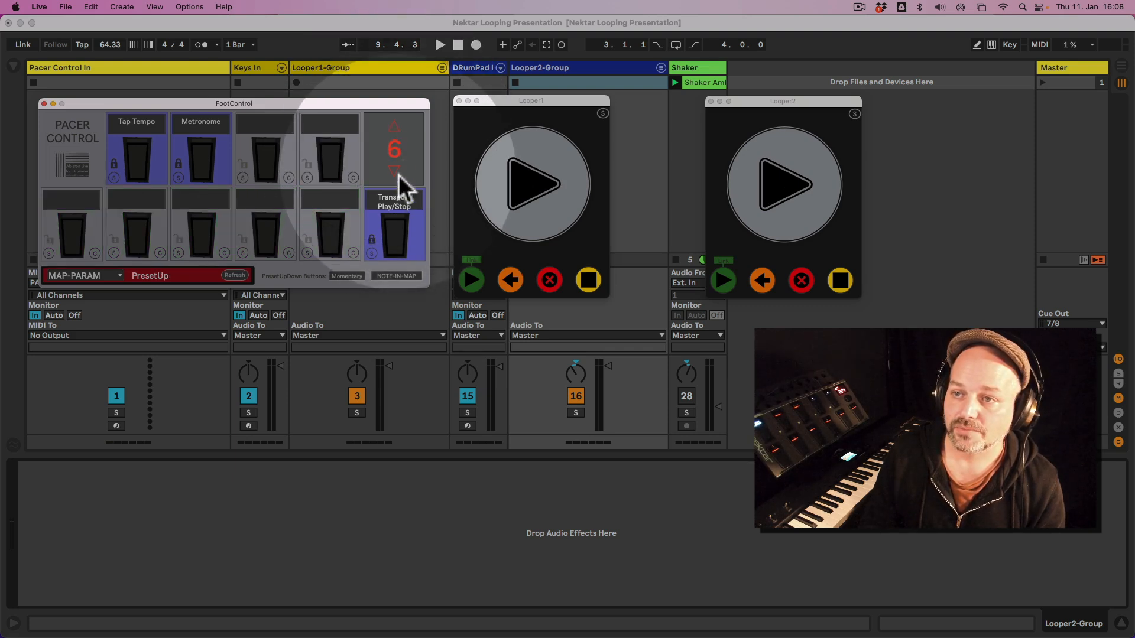
click(394, 173)
click(393, 129)
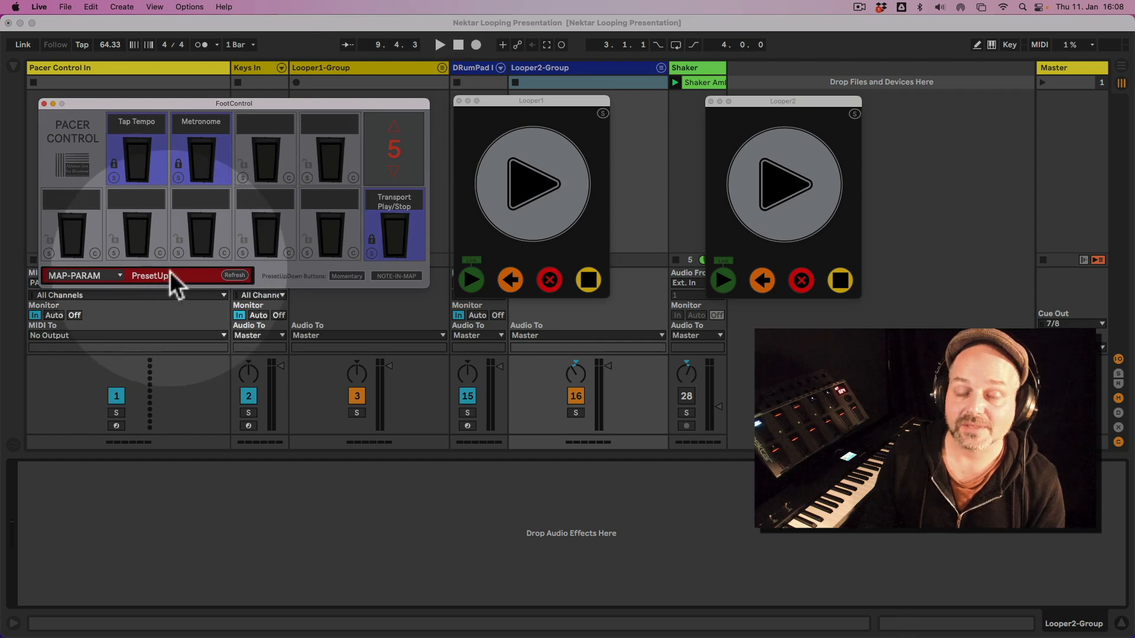
click(310, 180)
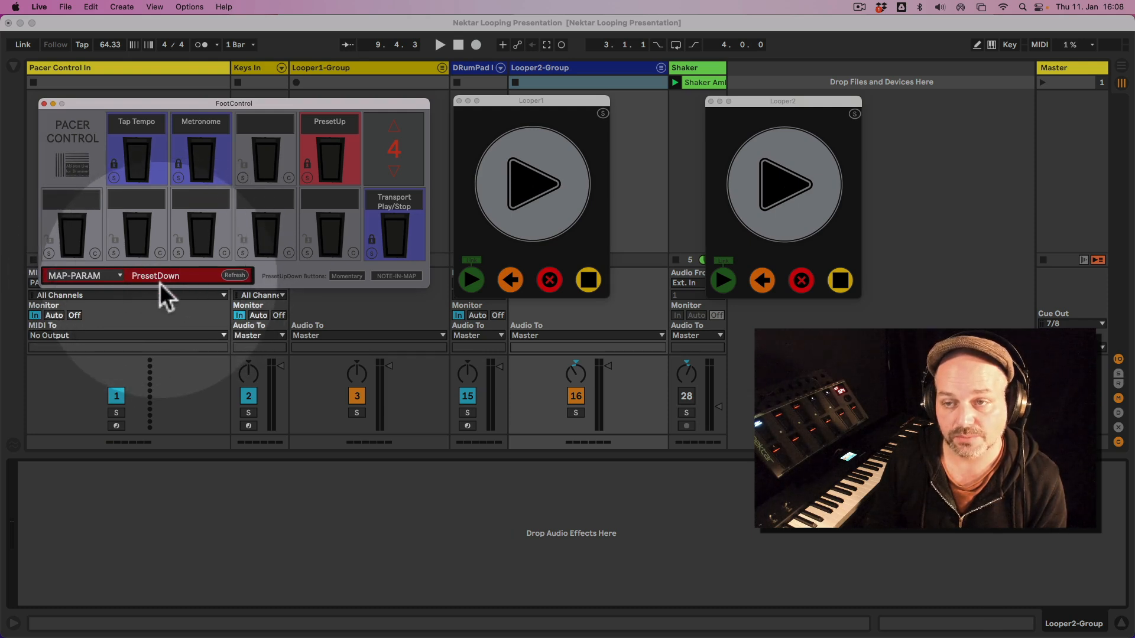
click(244, 180)
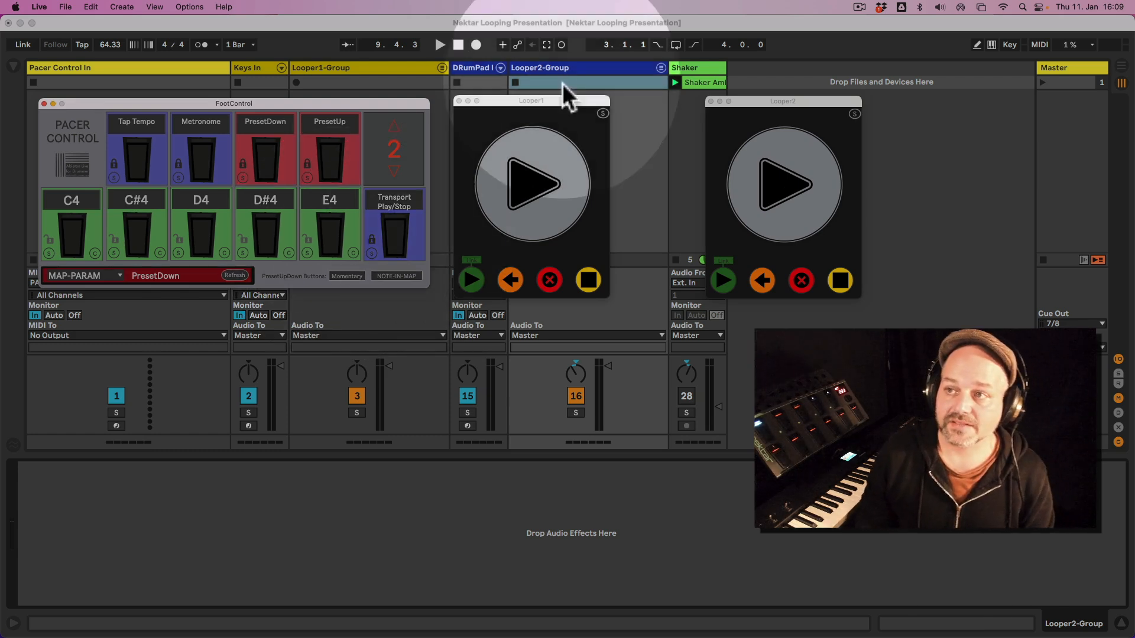
Unfold Looper2-Group and show its Looper2 track's looper device, with the Looper2 pop-up moved clear of the track title.
click(583, 71)
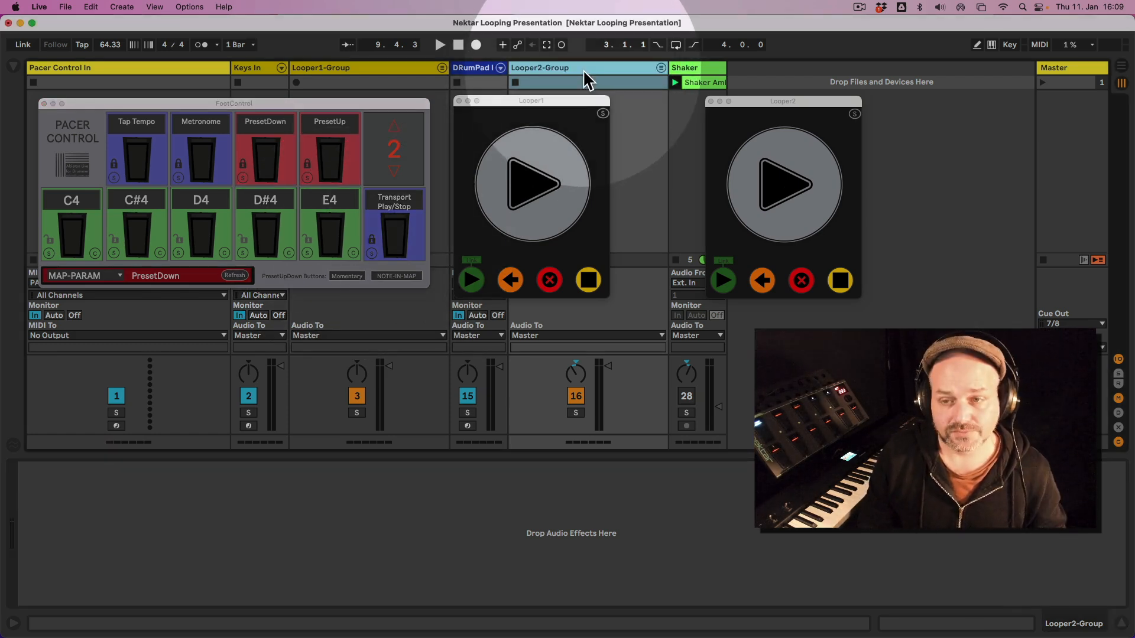
click(663, 69)
click(663, 72)
click(662, 69)
click(702, 72)
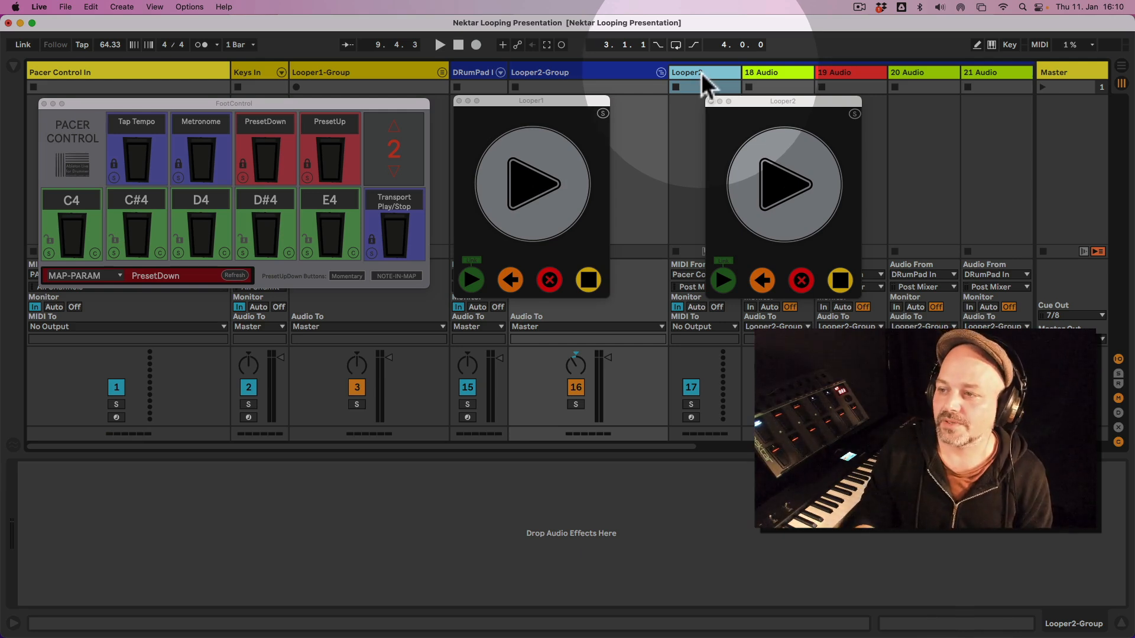
drag(770, 102, 926, 102)
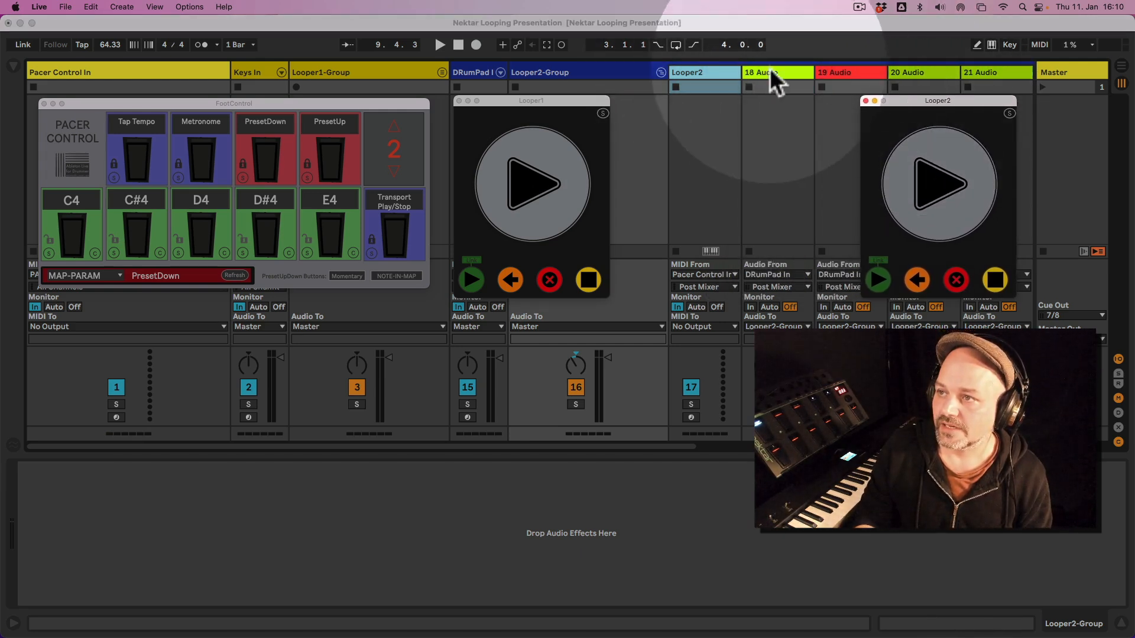
click(719, 73)
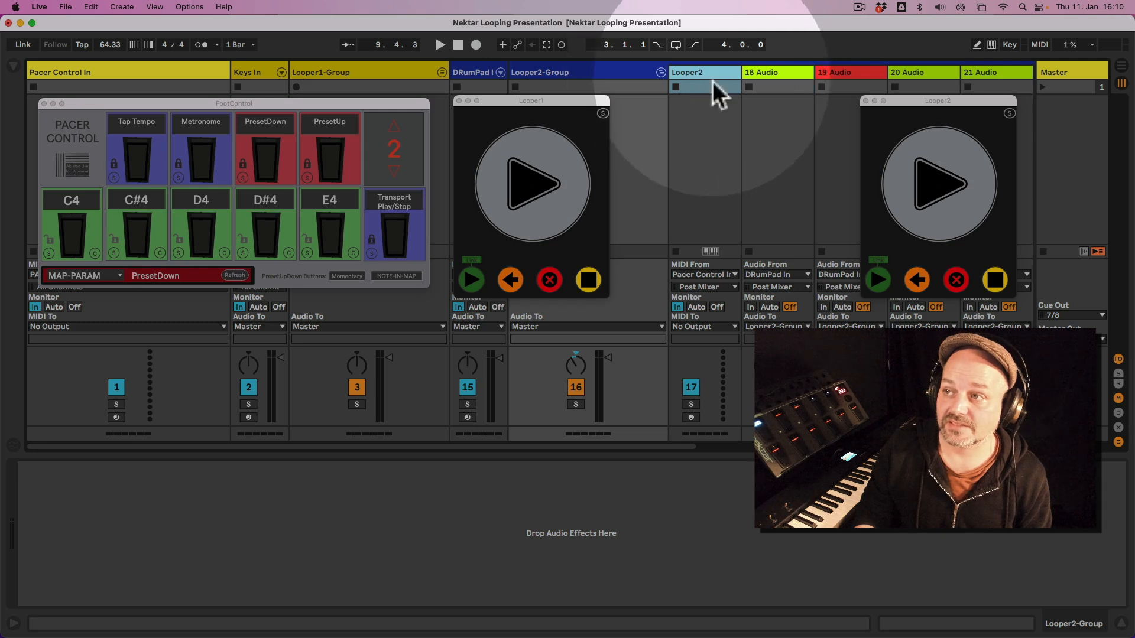
click(711, 75)
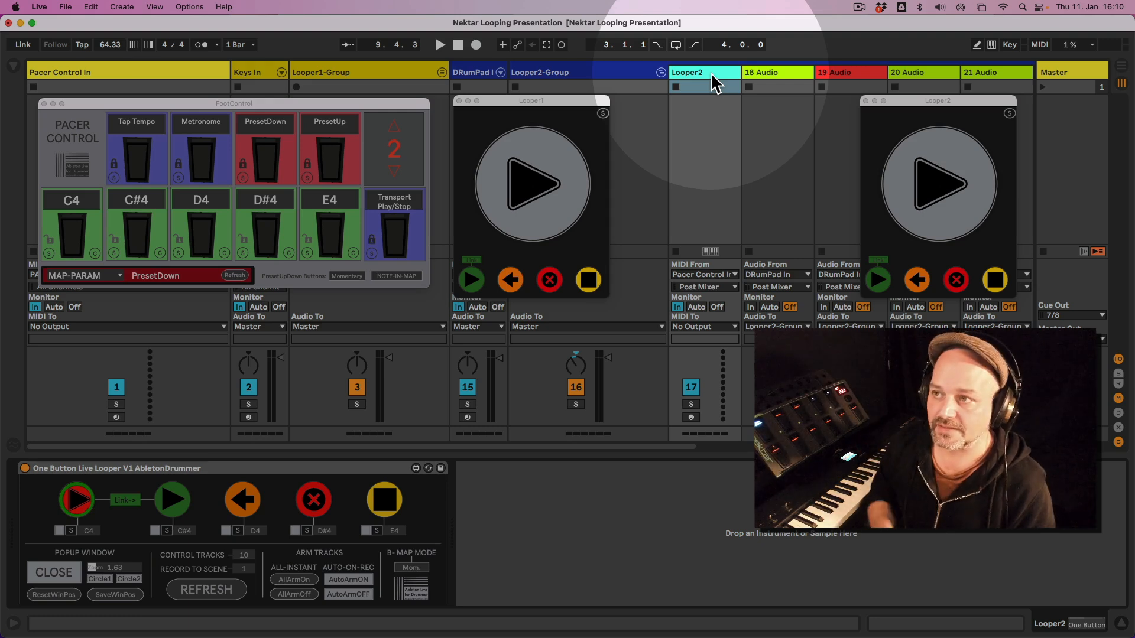
click(710, 72)
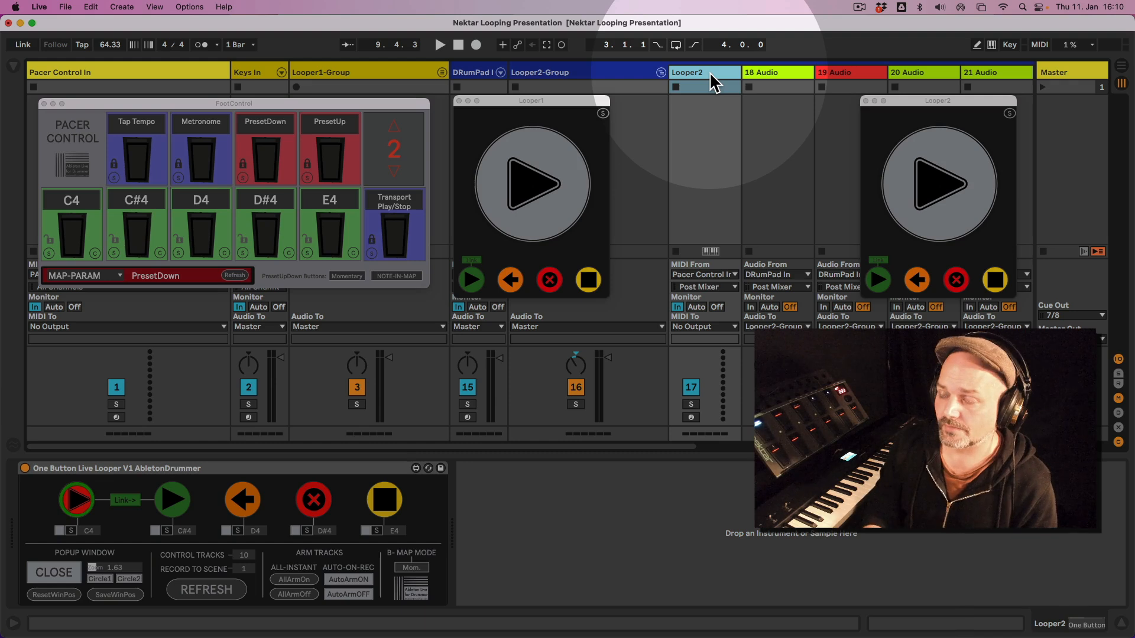
Check the Looper2 track's MIDI From source against the list of available inputs and fold Looper2-Group.
click(714, 275)
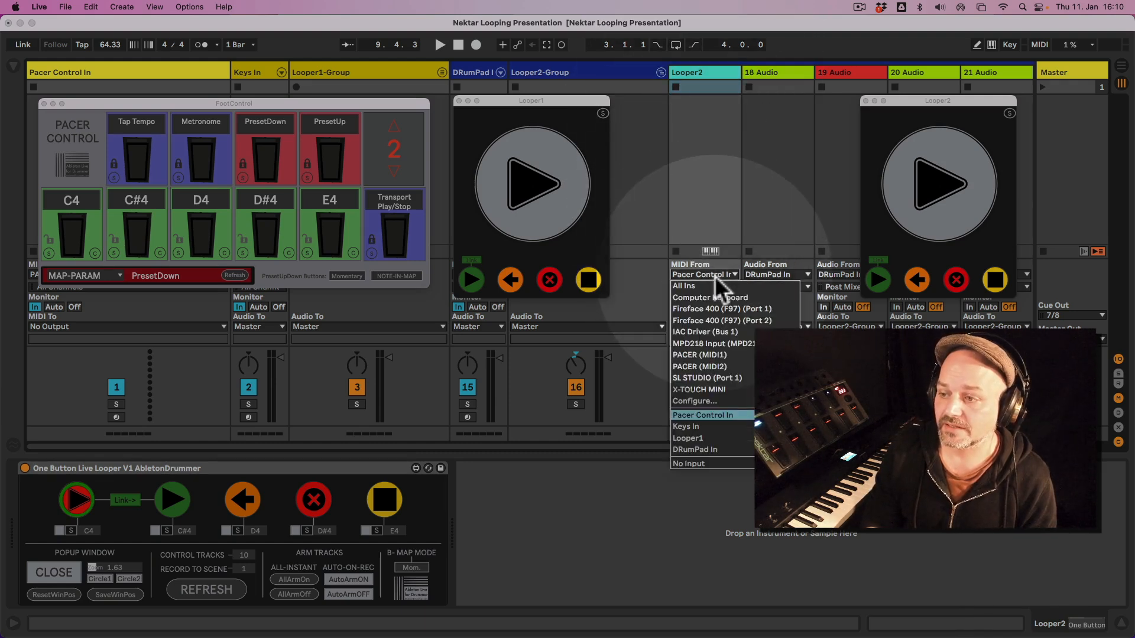
click(714, 276)
click(715, 275)
click(715, 276)
click(714, 275)
click(715, 275)
click(714, 273)
click(713, 274)
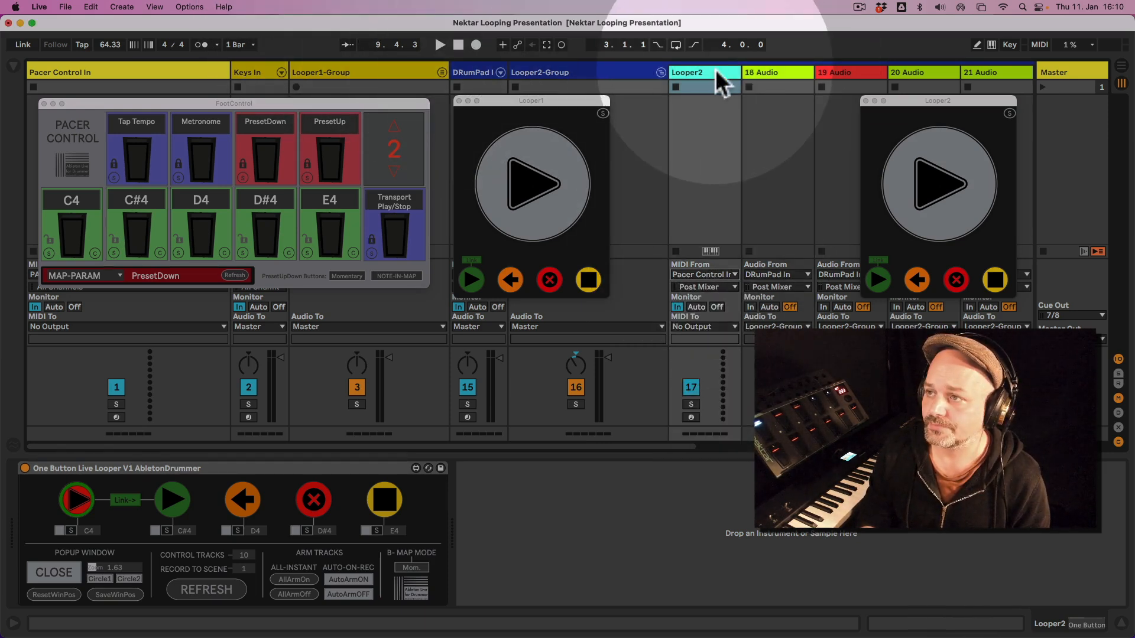
click(663, 75)
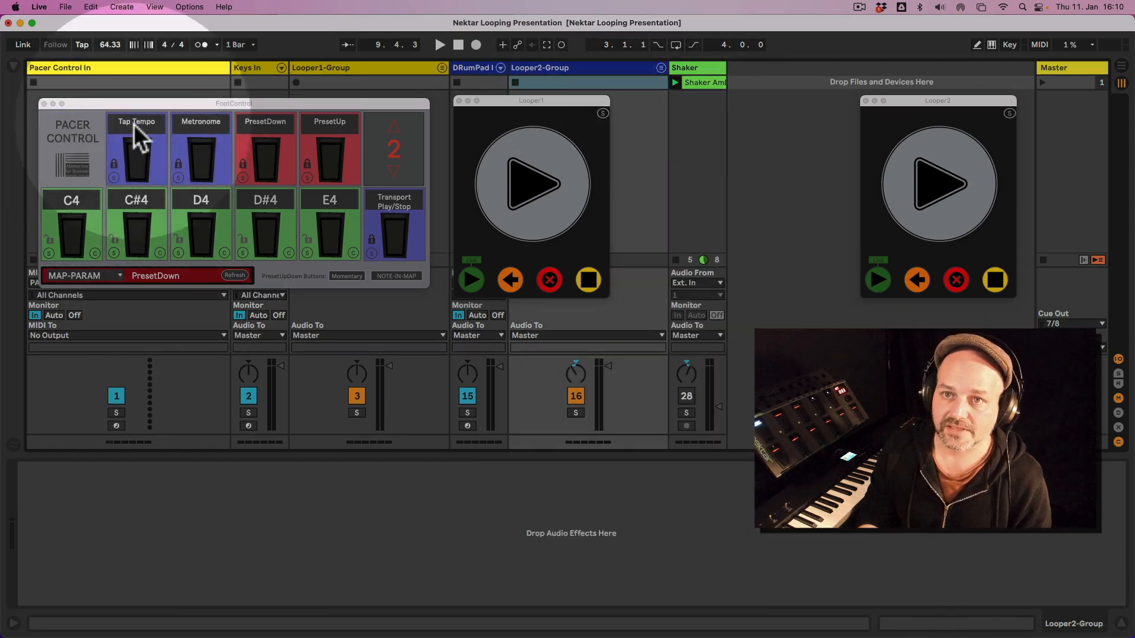
Close the FootControl window from the Pacer Control In track's device and check that track's MIDI From and MIDI To routing.
click(134, 103)
click(115, 67)
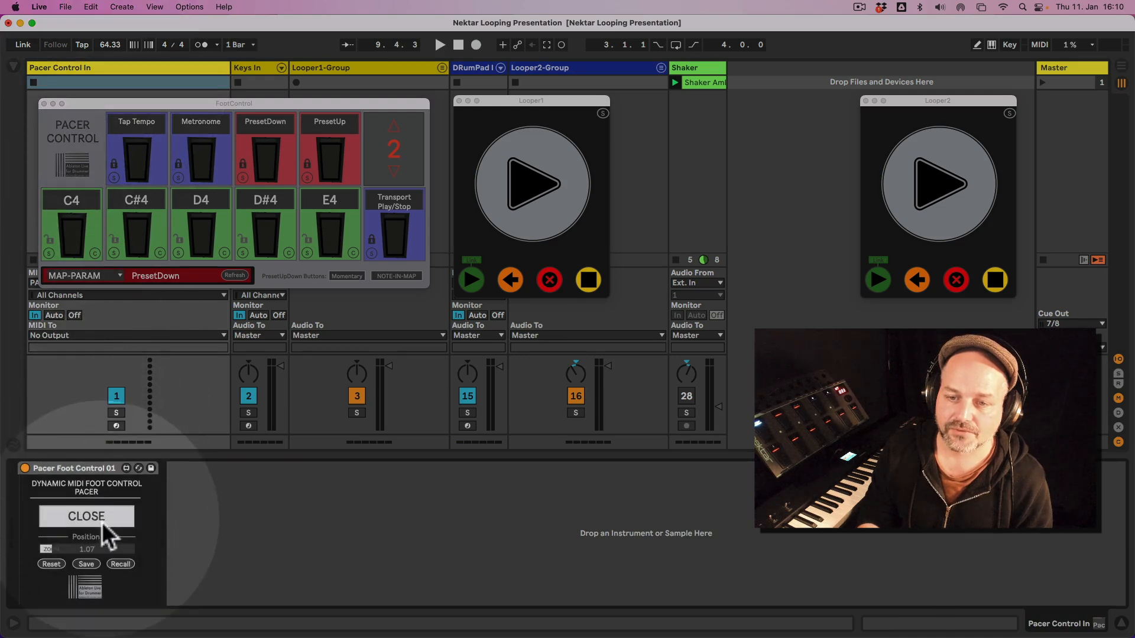
click(161, 67)
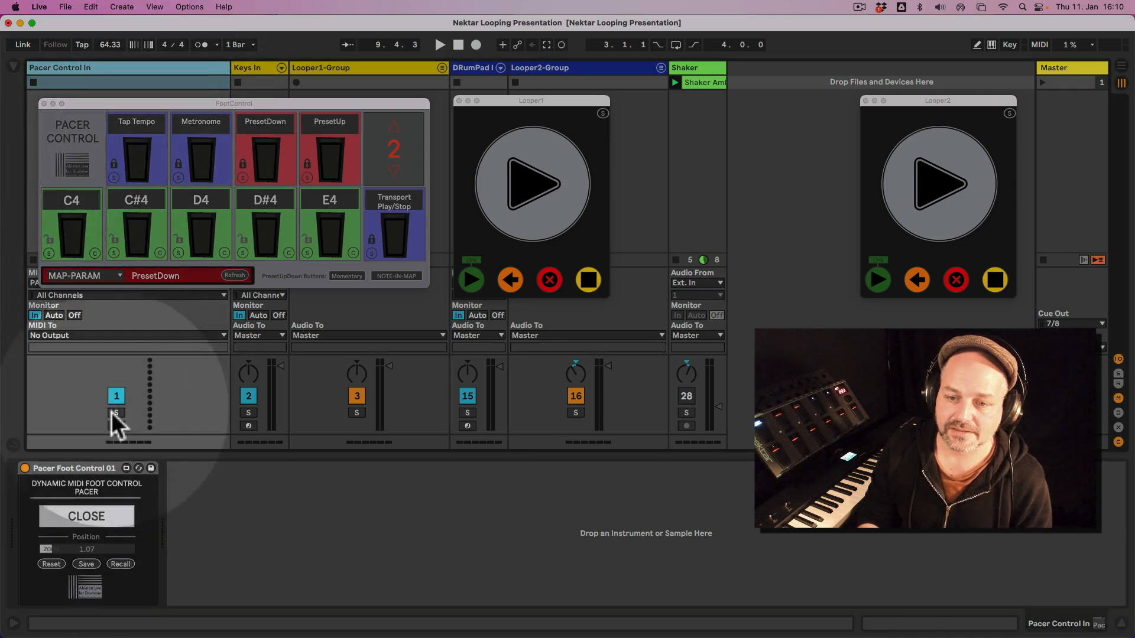
click(104, 518)
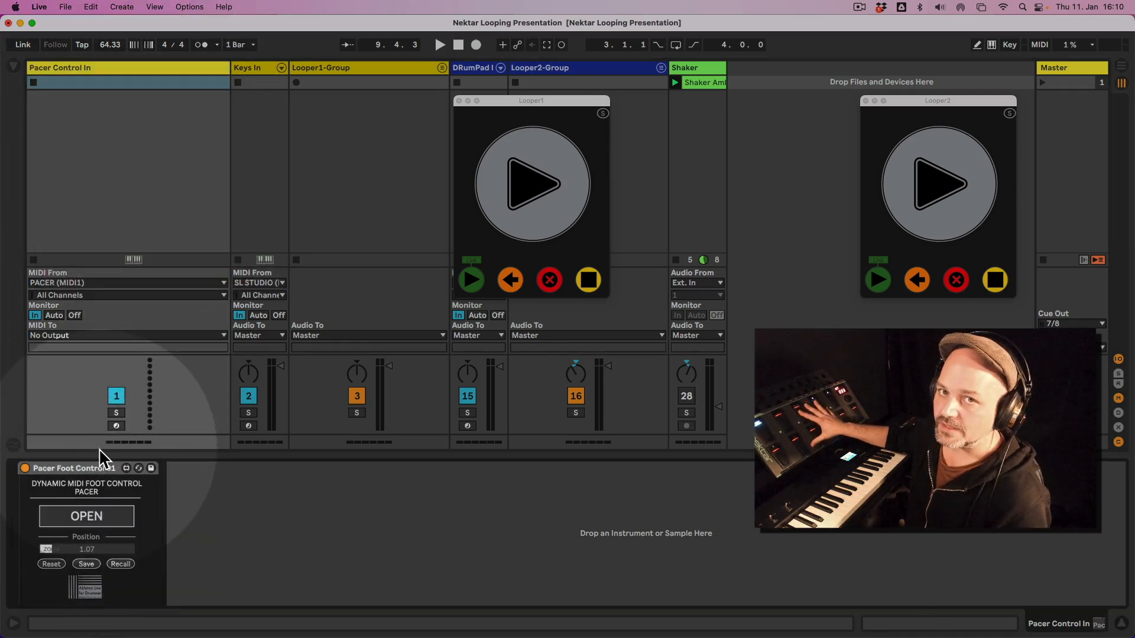
click(121, 287)
click(121, 289)
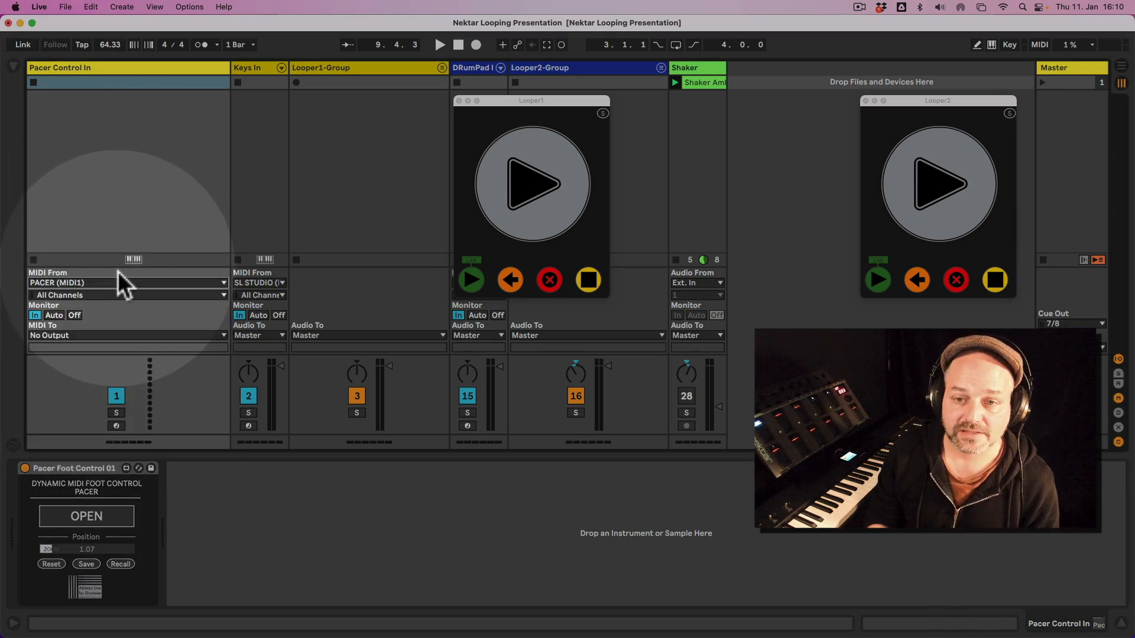
click(134, 337)
click(133, 339)
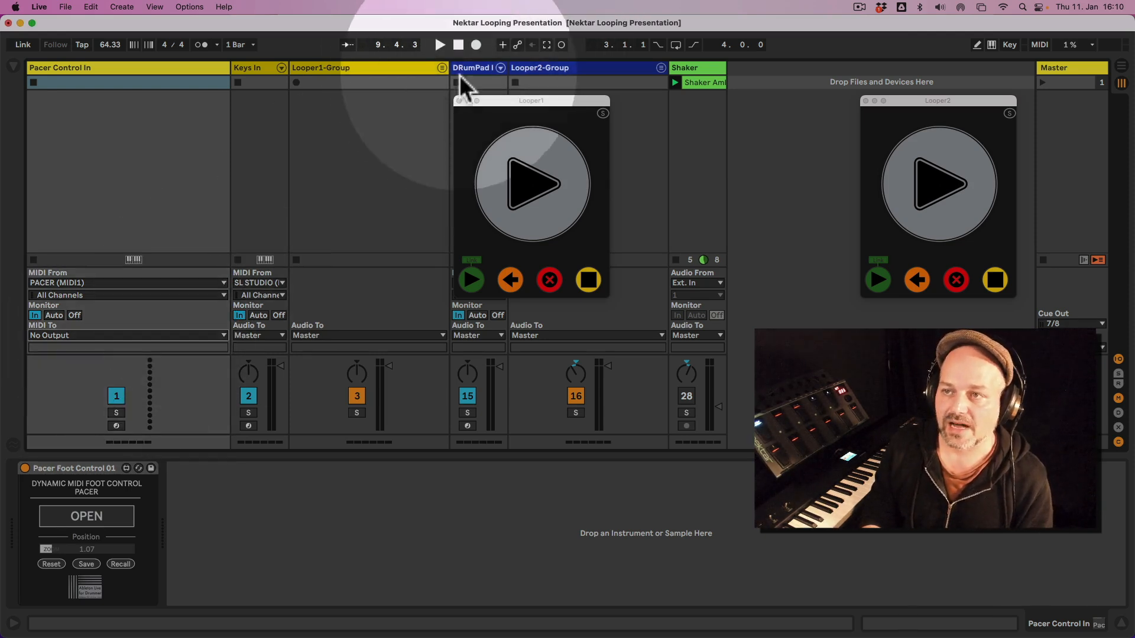
Unfold Looper1-Group and choose Pacer Control In as the MIDI From source of its Looper1 track, moving the pop-up aside.
click(442, 69)
drag(509, 101, 657, 94)
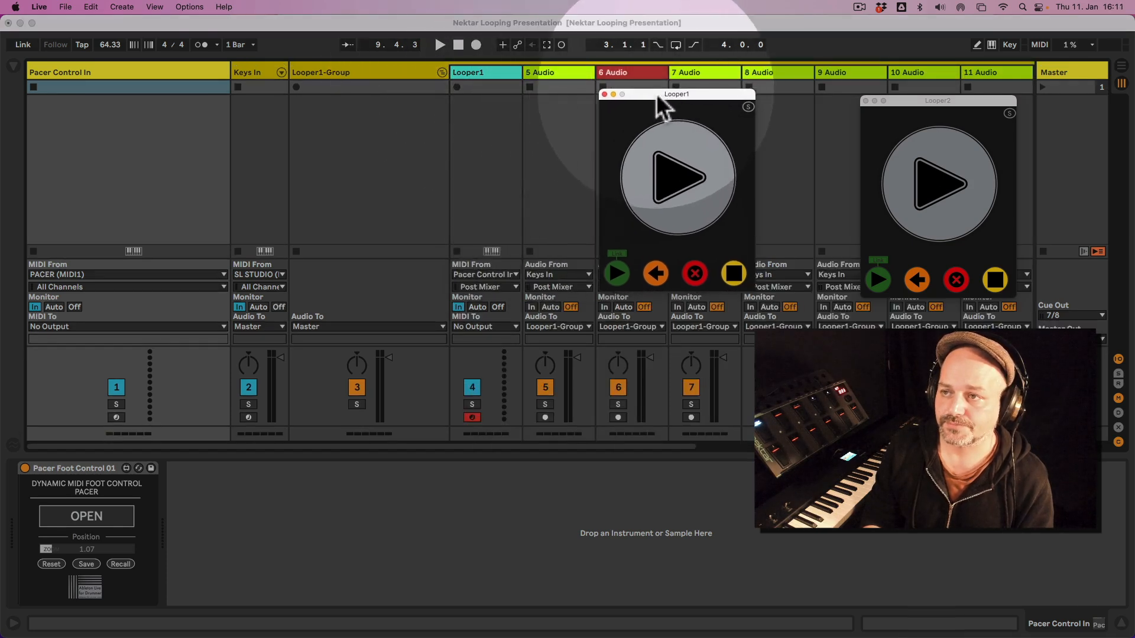
click(493, 73)
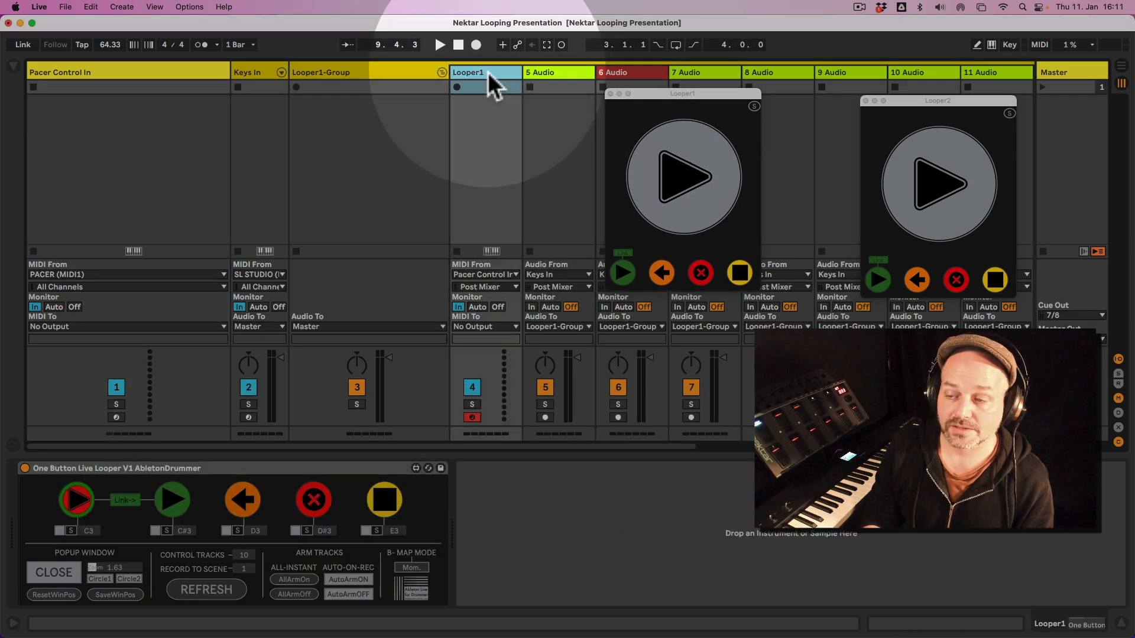
click(487, 275)
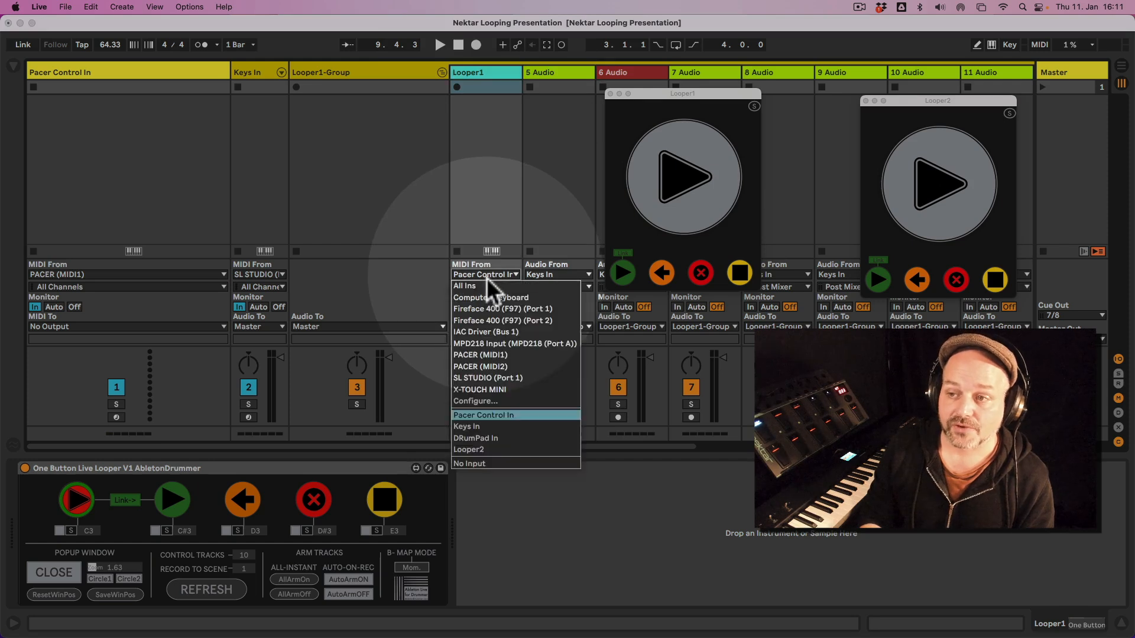
click(528, 416)
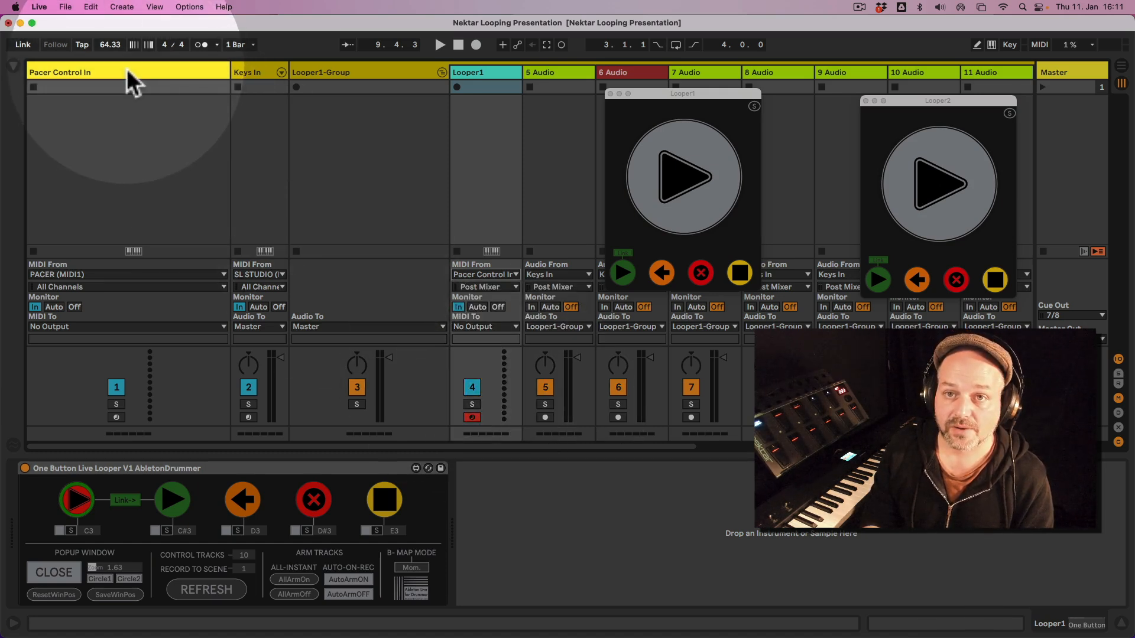
Examine the Pacer Foot Control device on the Pacer Control In track and its relation to the Looper1 track.
click(126, 69)
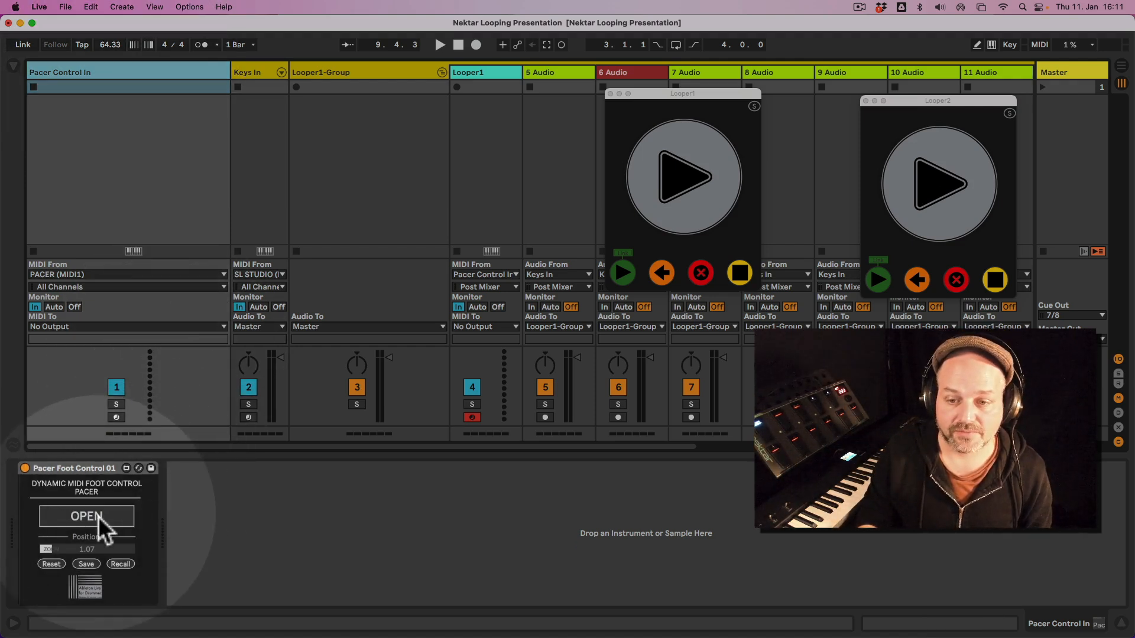
click(98, 517)
click(100, 517)
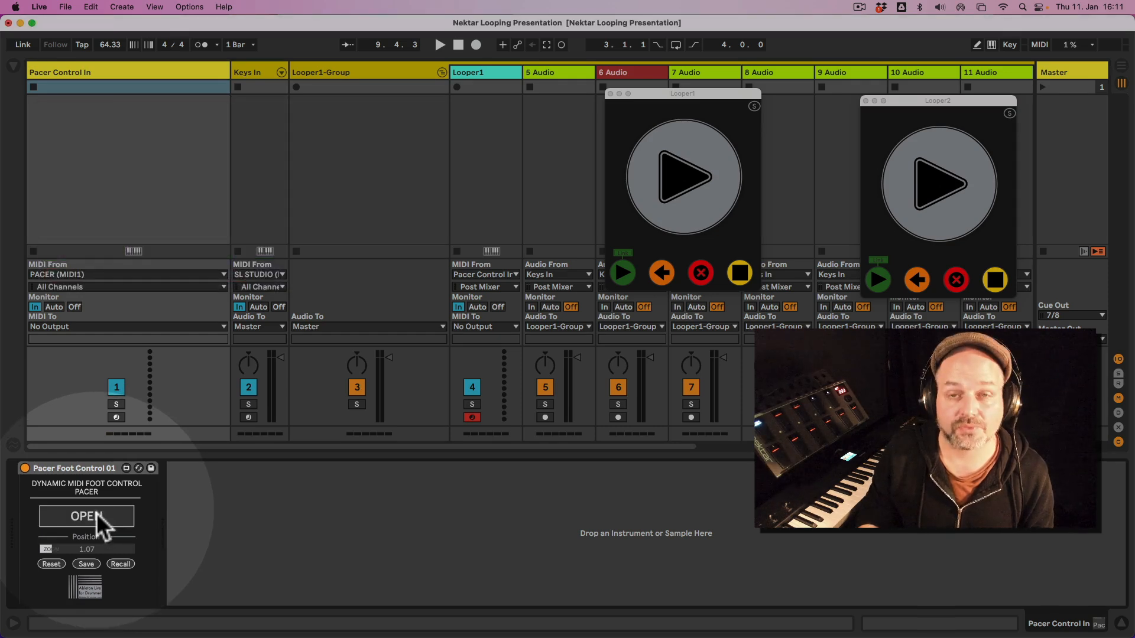
click(100, 517)
click(99, 518)
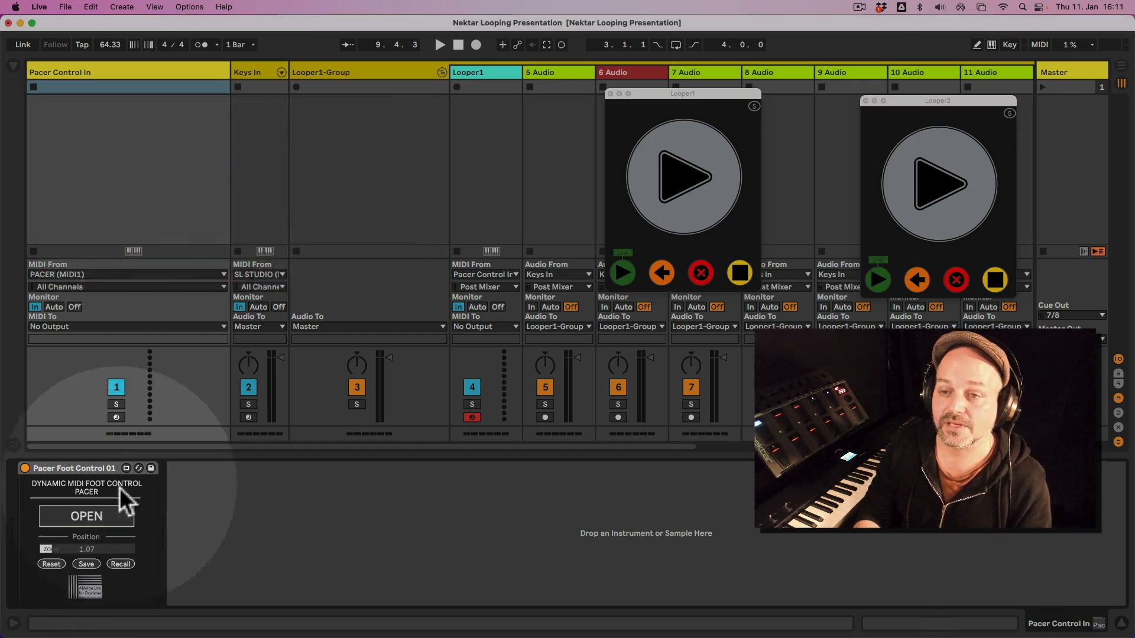
click(105, 89)
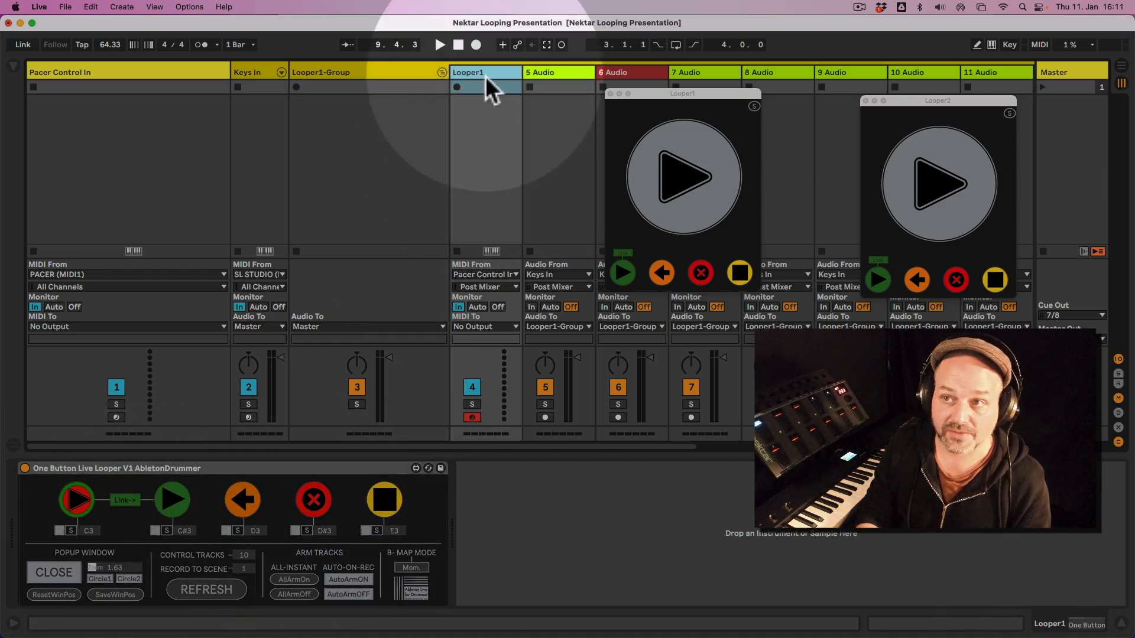
Fold Looper1-Group and unfold Looper2-Group to show its tracks.
click(442, 73)
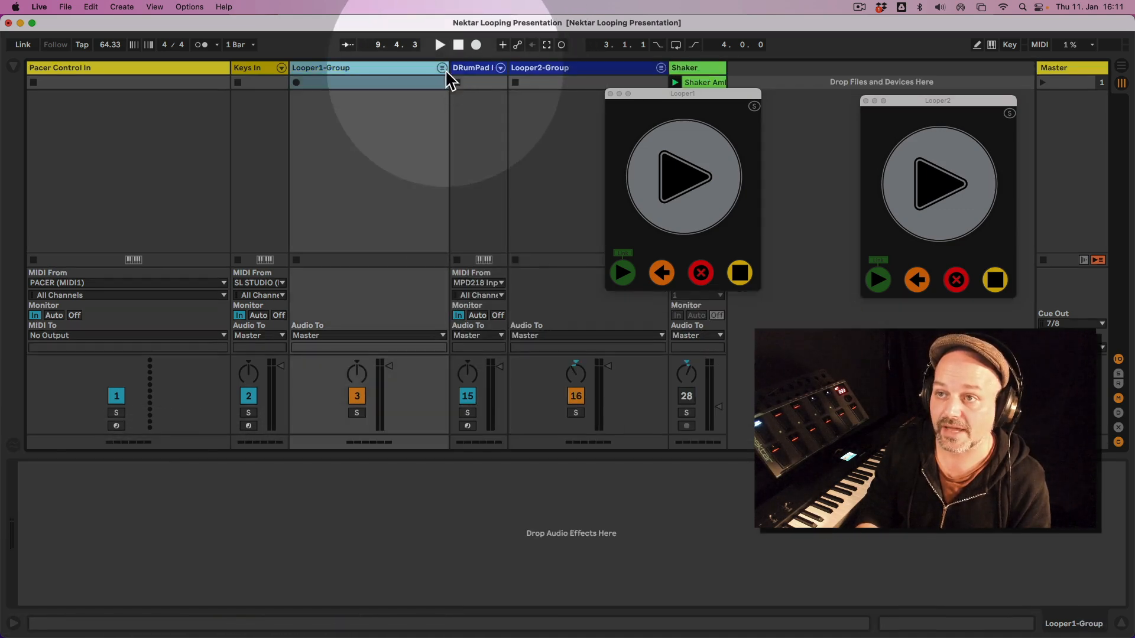
click(573, 71)
click(661, 68)
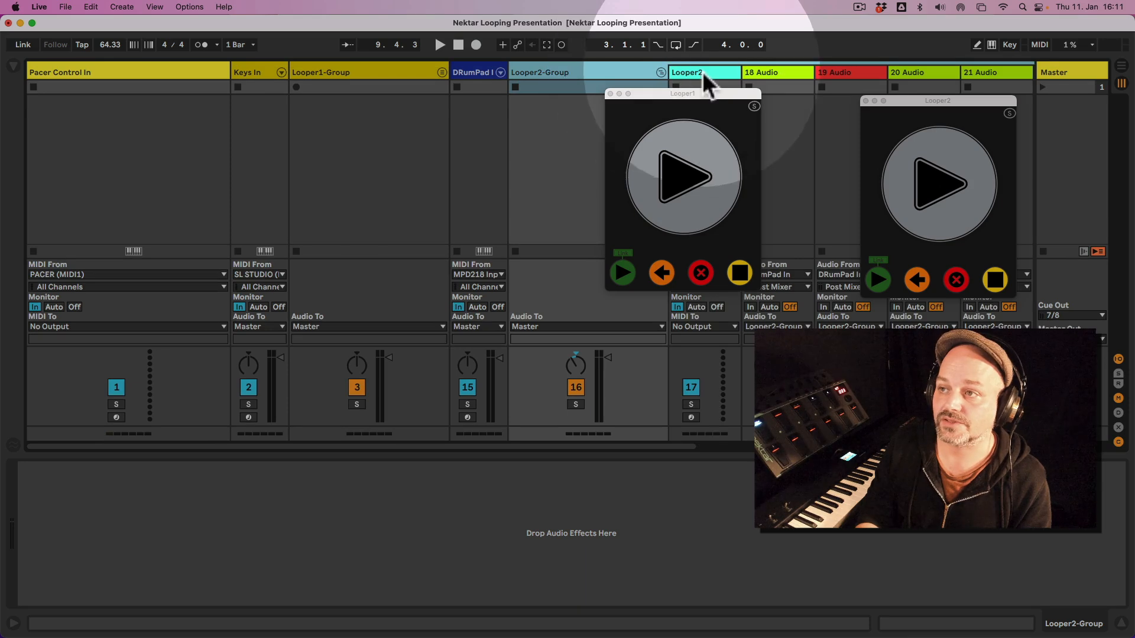
Move the Looper1 pop-up window off the Looper2 tracks and close it.
drag(685, 92, 300, 94)
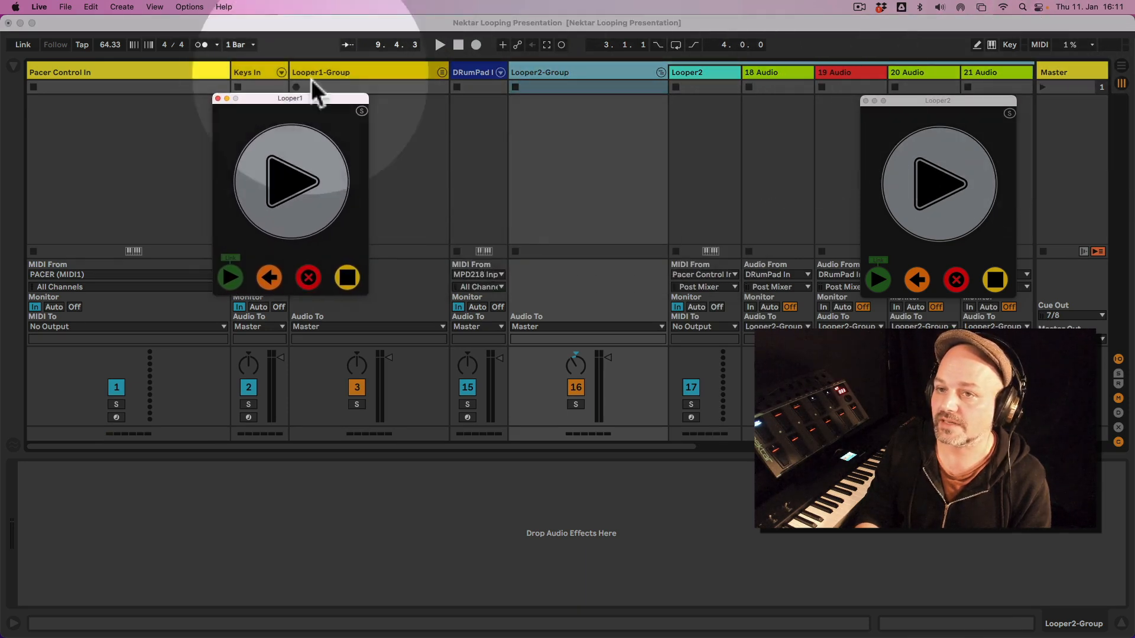
click(218, 98)
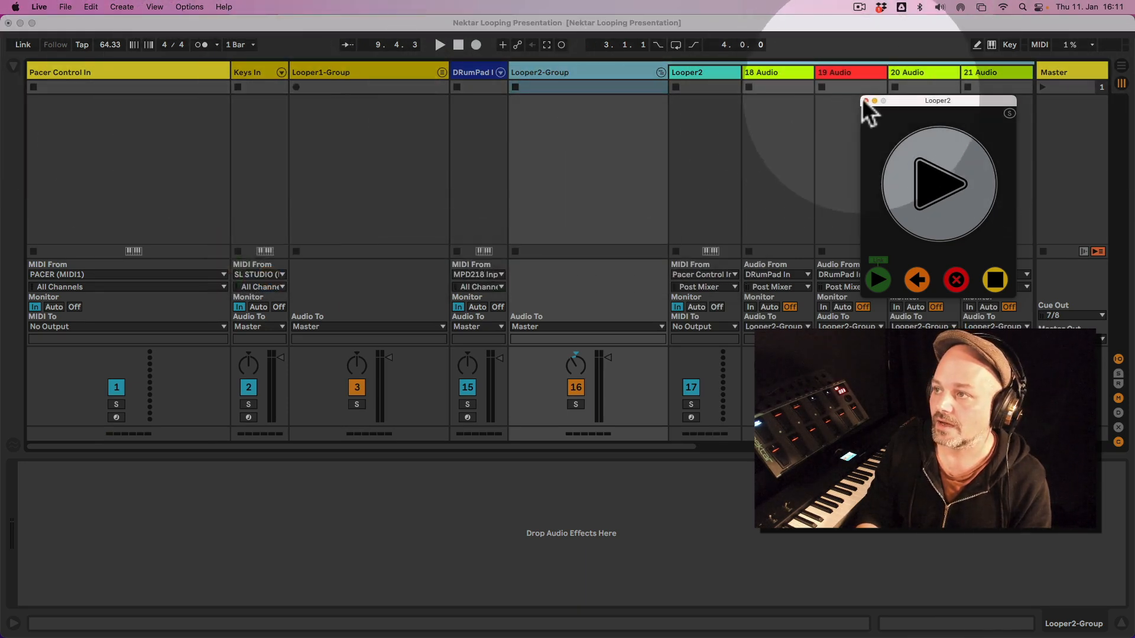
Close the Looper2 pop-up window and look up Pacer Control In among the Looper2 track's MIDI From sources.
click(865, 100)
click(719, 72)
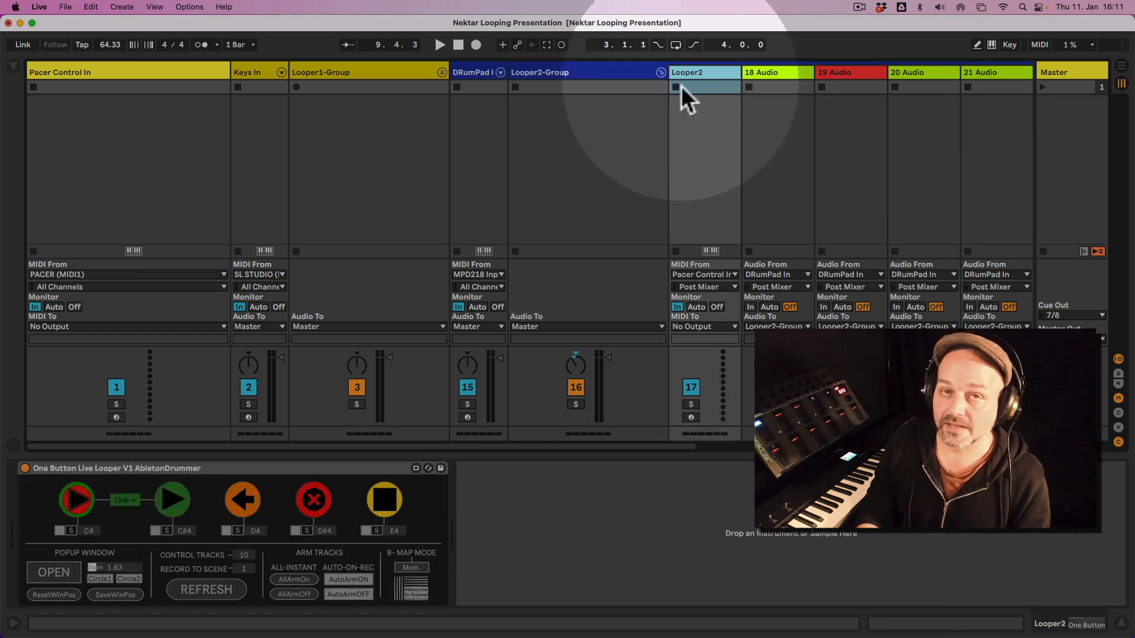
click(709, 275)
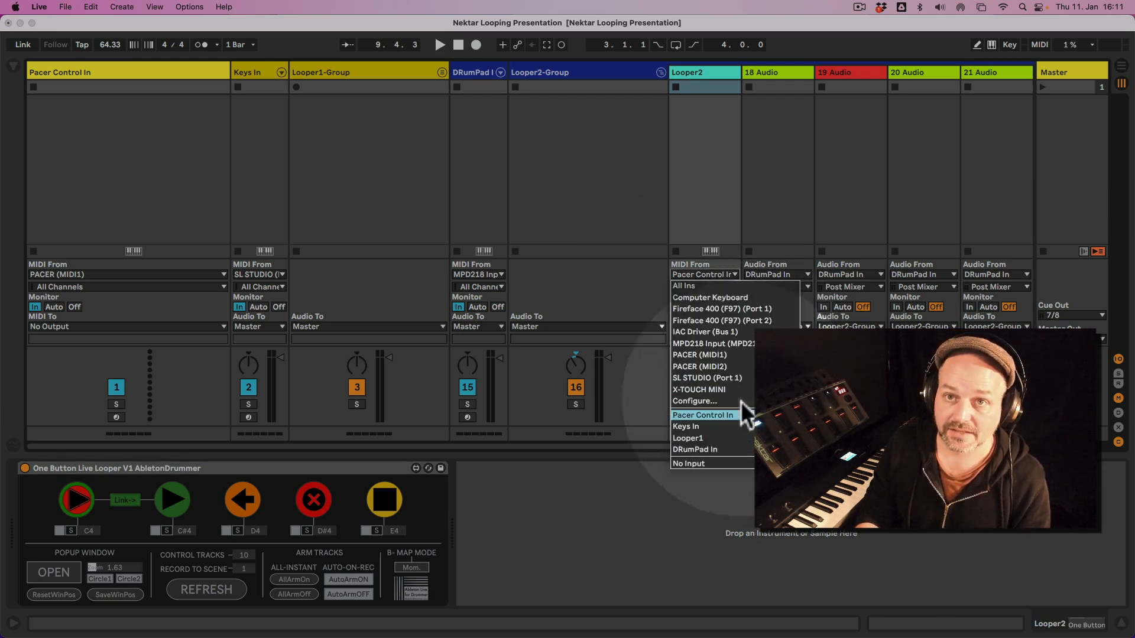
Compare the Pacer Control In and Looper2 tracks and open the FootControl pop-up window with preset 2 selected.
click(83, 70)
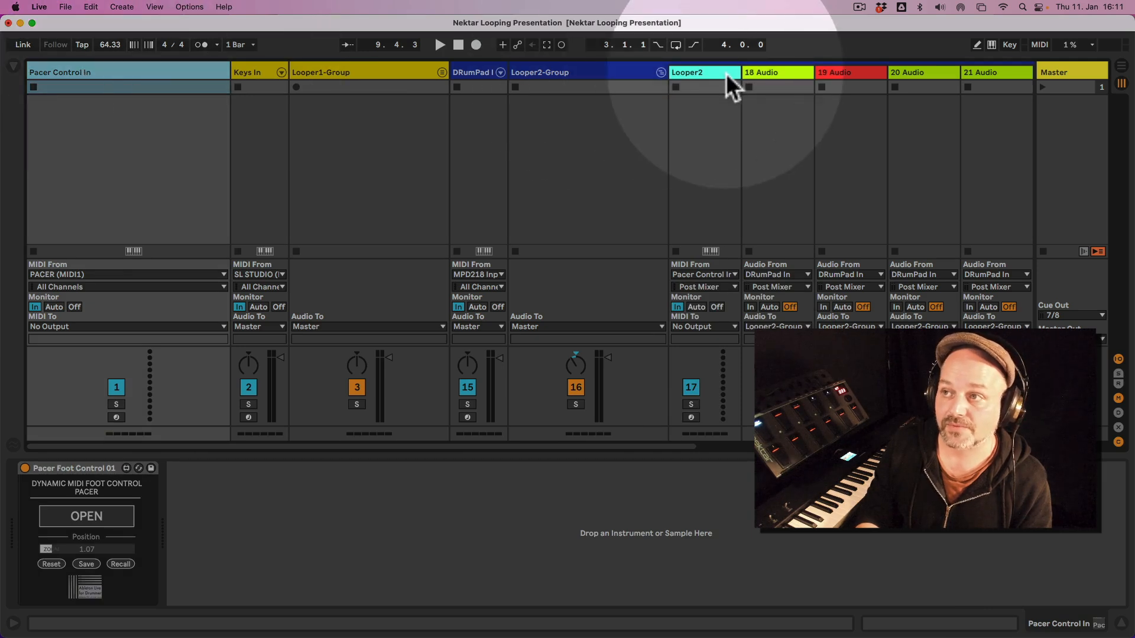
click(721, 71)
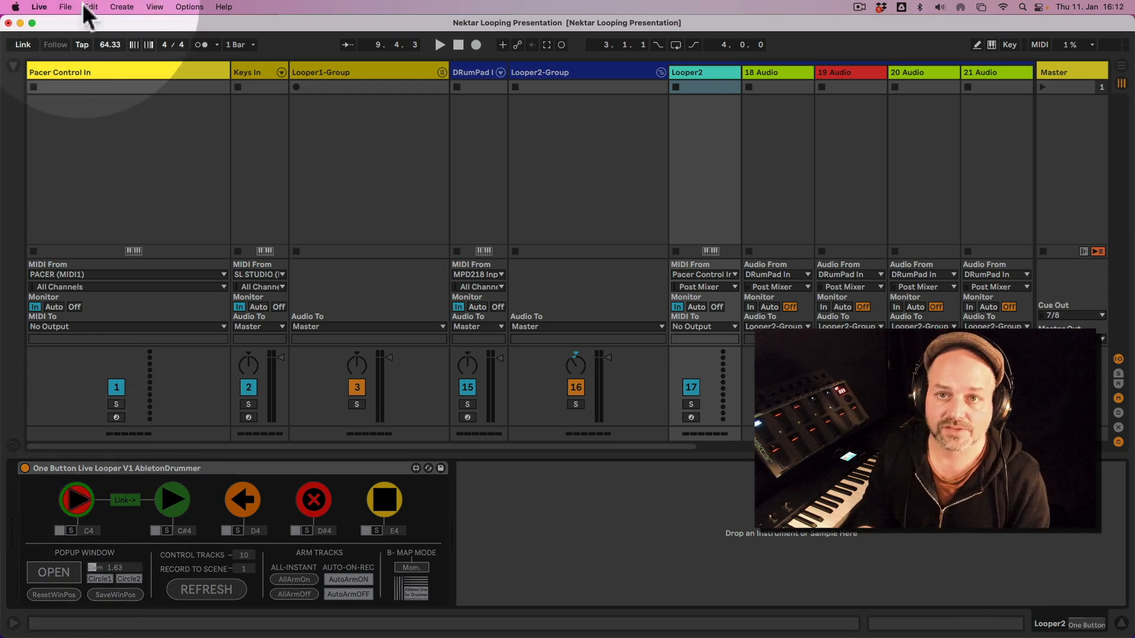
click(107, 69)
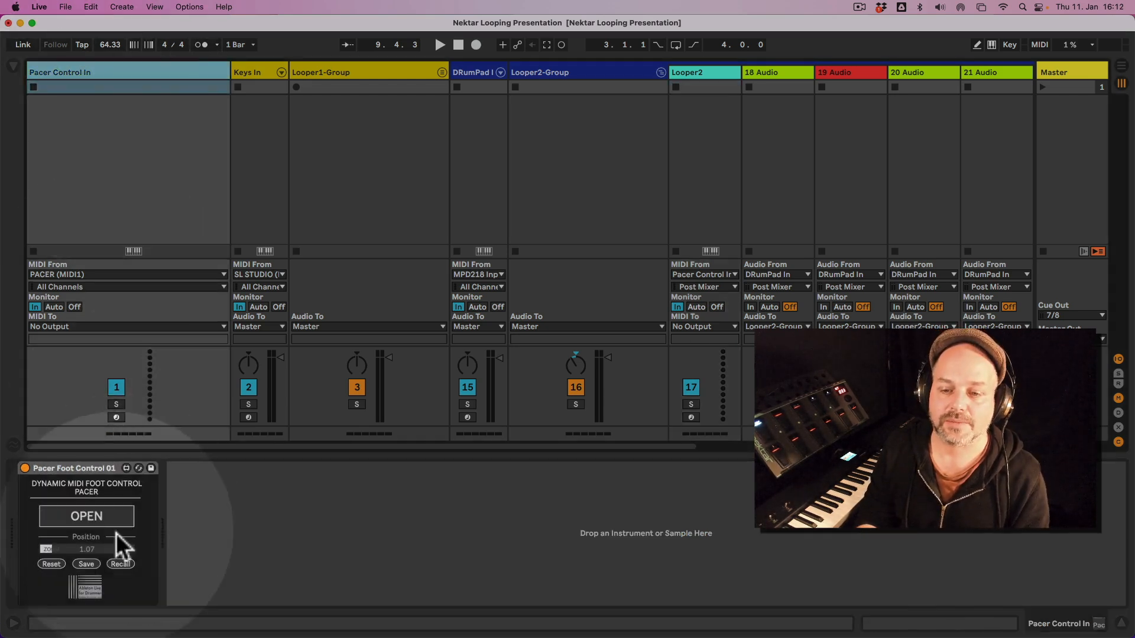
click(95, 525)
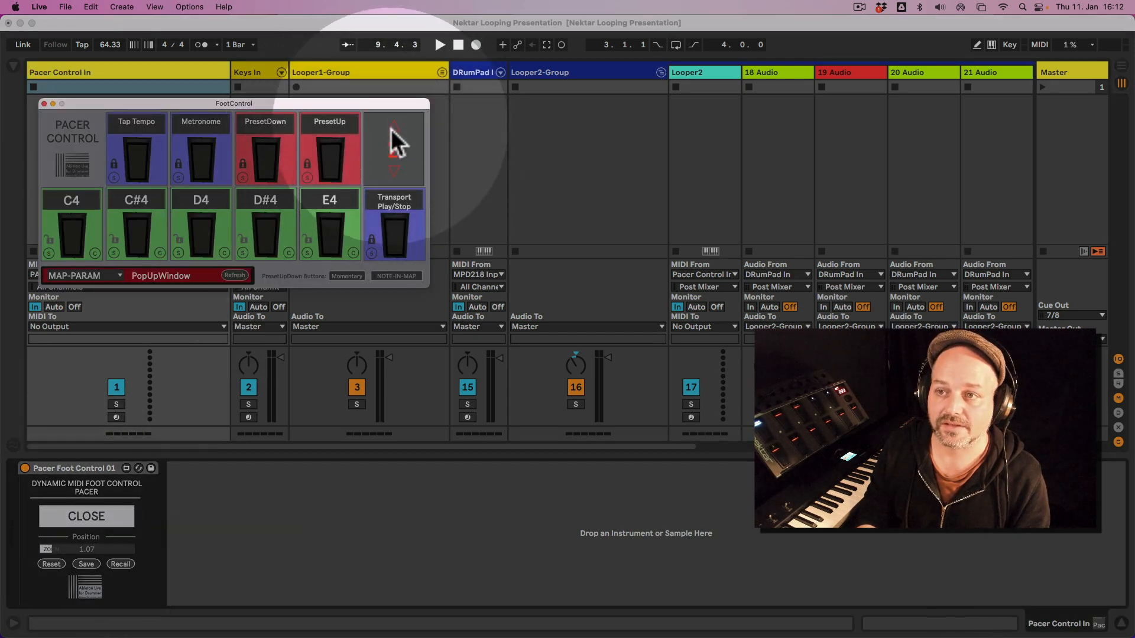
click(390, 125)
click(392, 171)
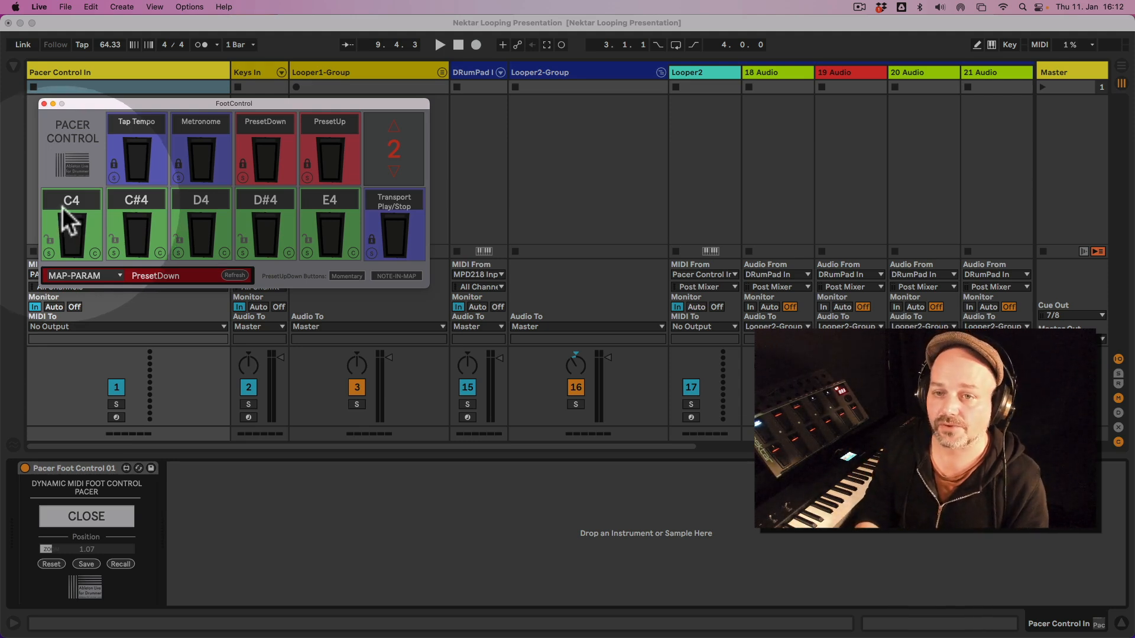
Return from the Looper2 device to Pacer Foot Control and scale its pop-up window down to 0.50.
click(717, 72)
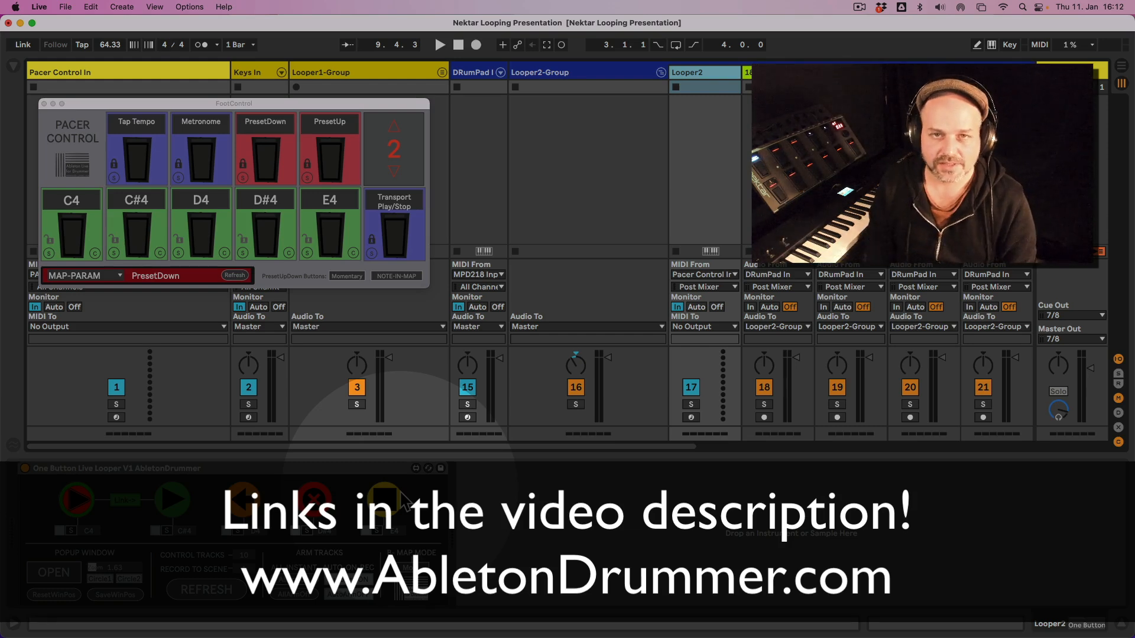
click(112, 73)
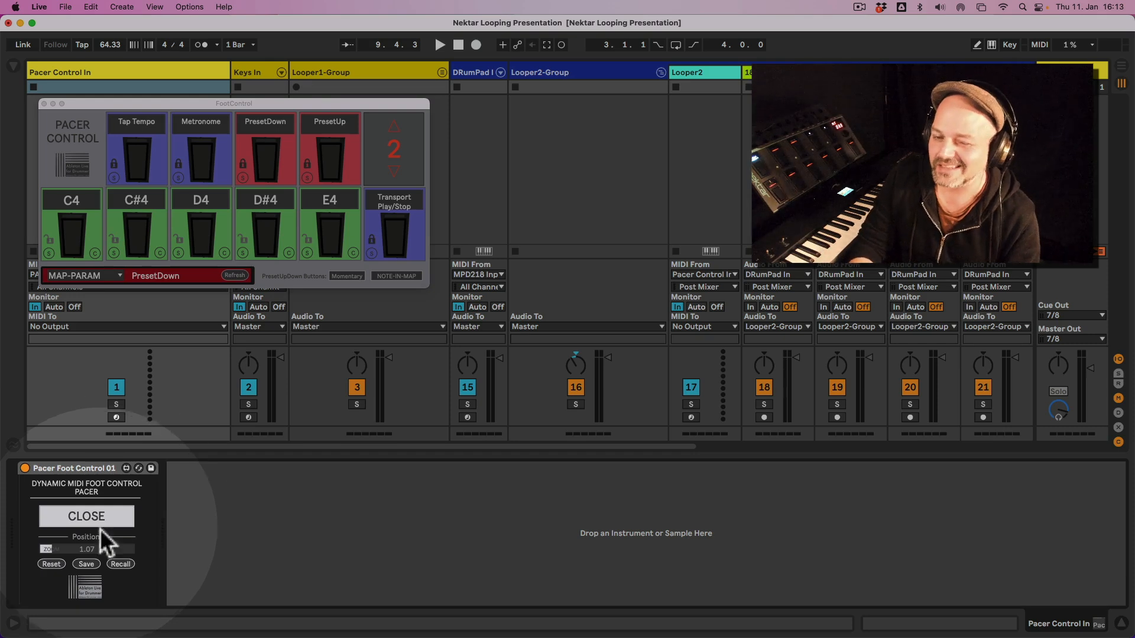
drag(87, 550, 88, 558)
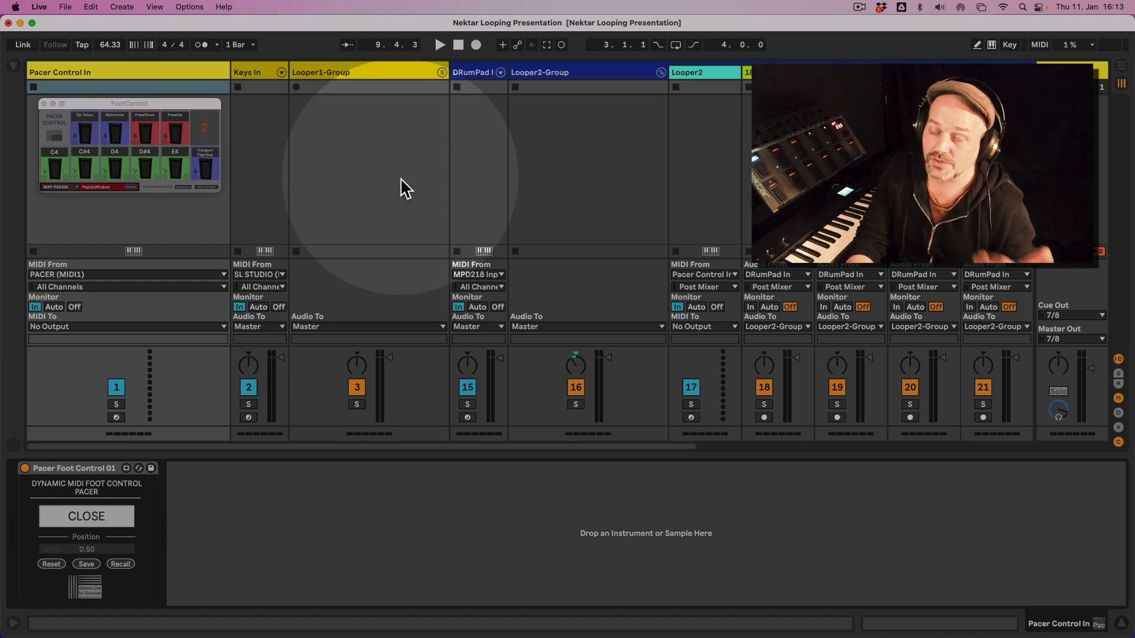
Unfold Looper1-Group, open the pop-up window of its Looper1 device and place it over the Looper1-Group column.
click(442, 72)
click(442, 72)
click(442, 72)
click(484, 71)
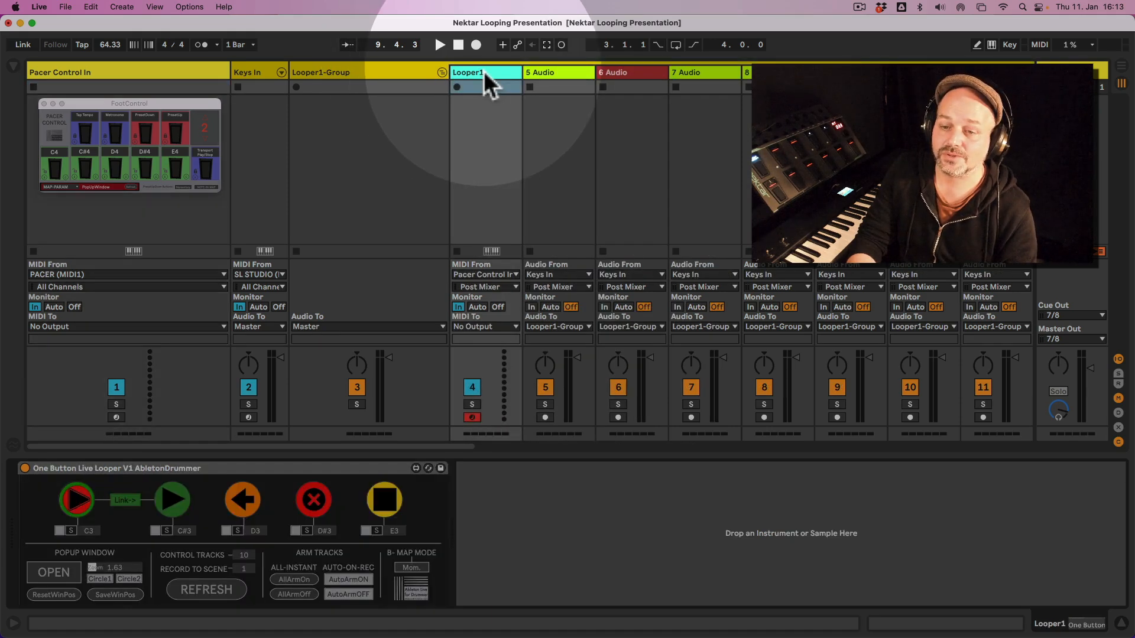
click(66, 573)
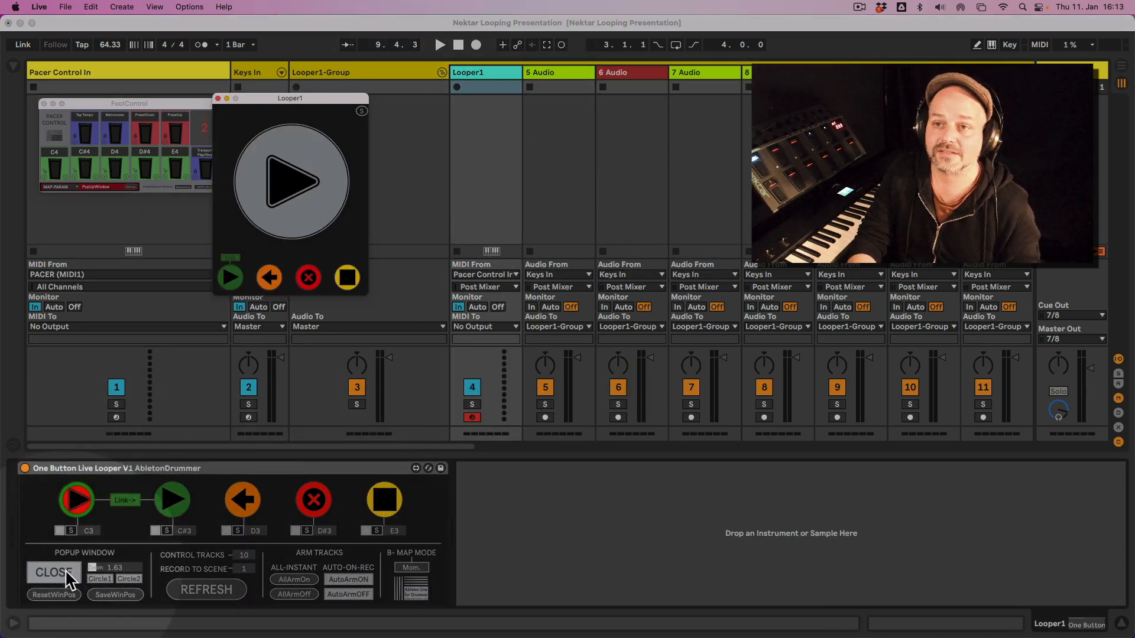
drag(279, 95, 364, 100)
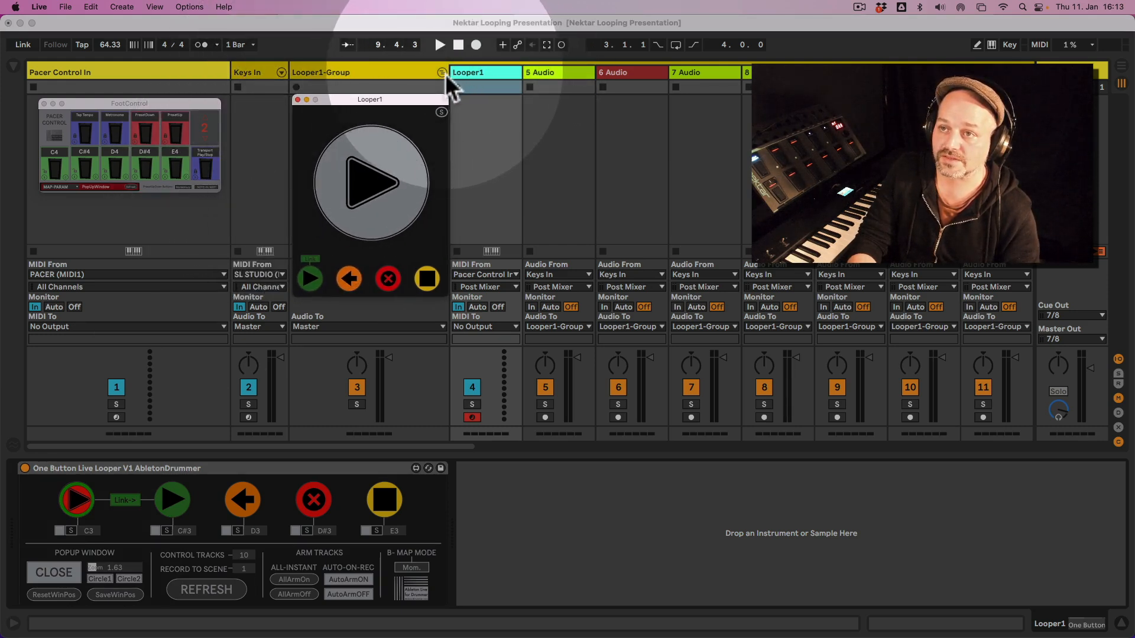
Fold Looper1-Group, place the opened Looper2 pop-up window over the Looper2-Group column and fold that group too.
click(442, 72)
click(553, 76)
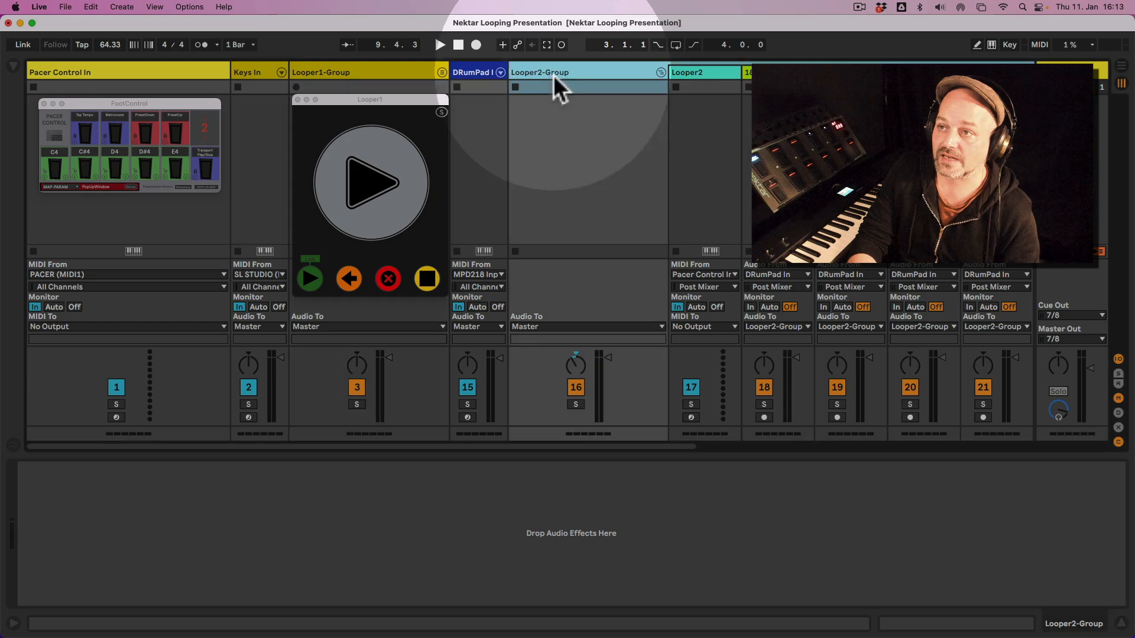
click(661, 72)
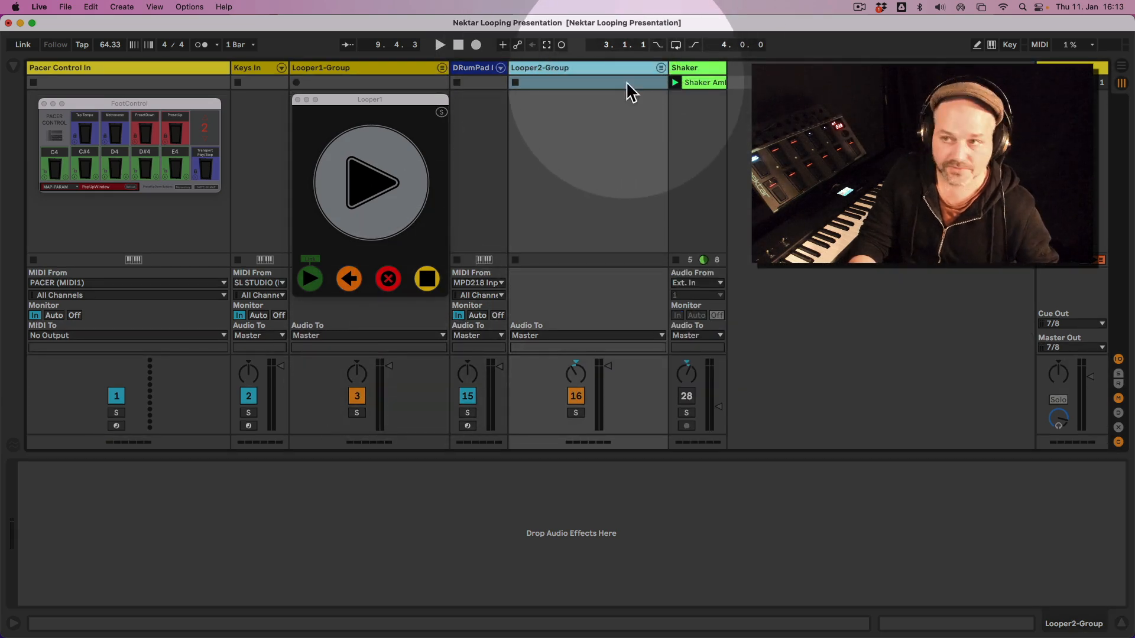
click(660, 68)
click(706, 73)
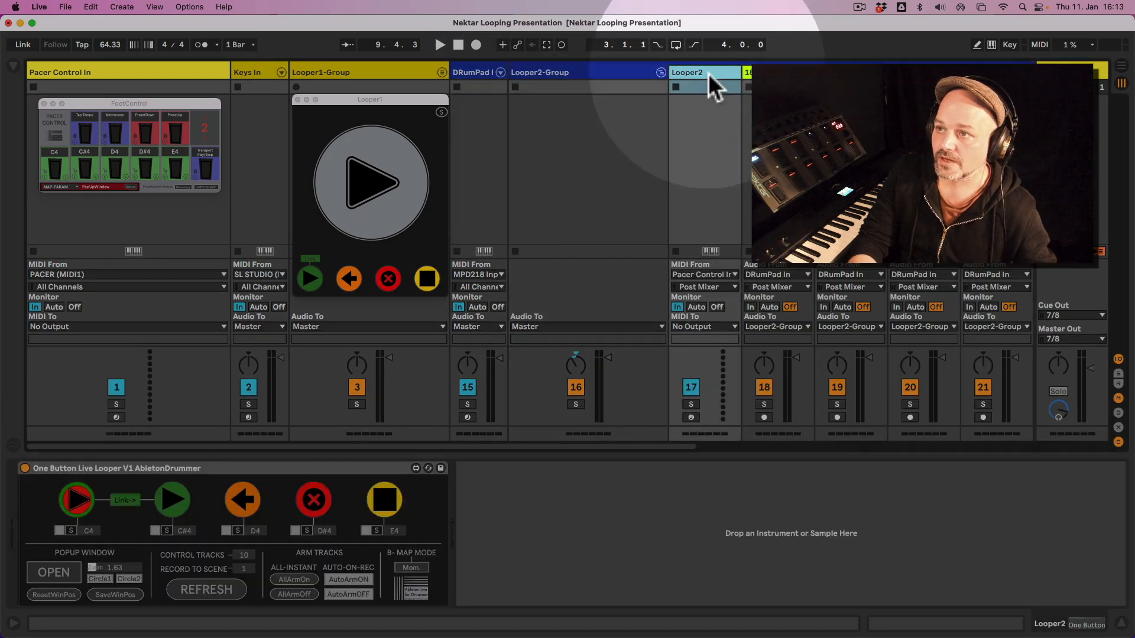
click(61, 576)
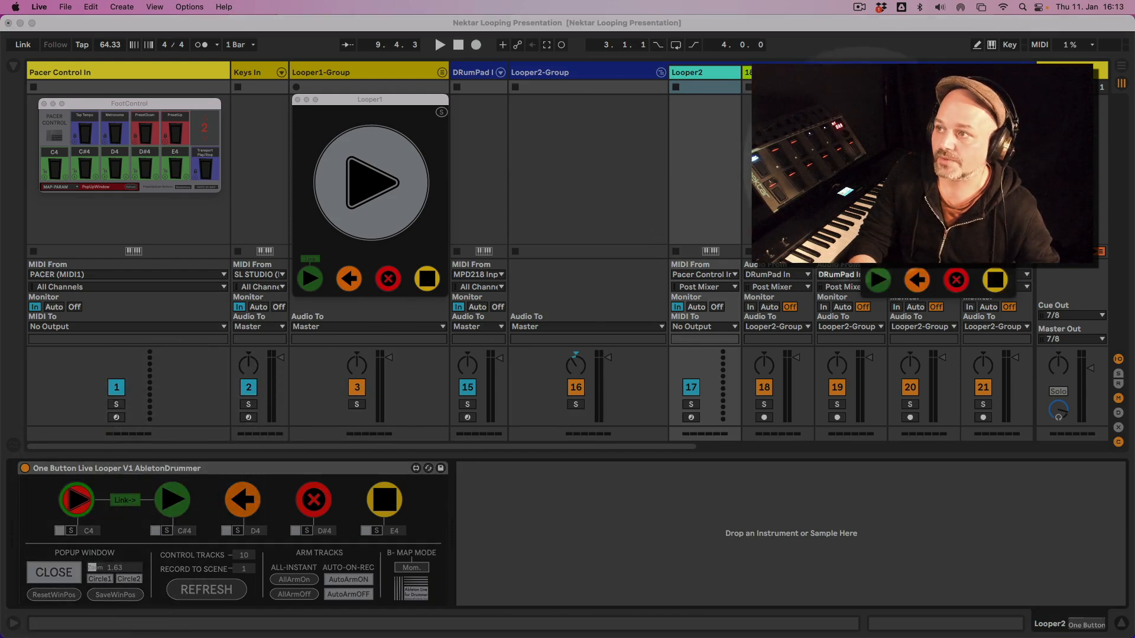
drag(683, 72, 623, 100)
click(662, 72)
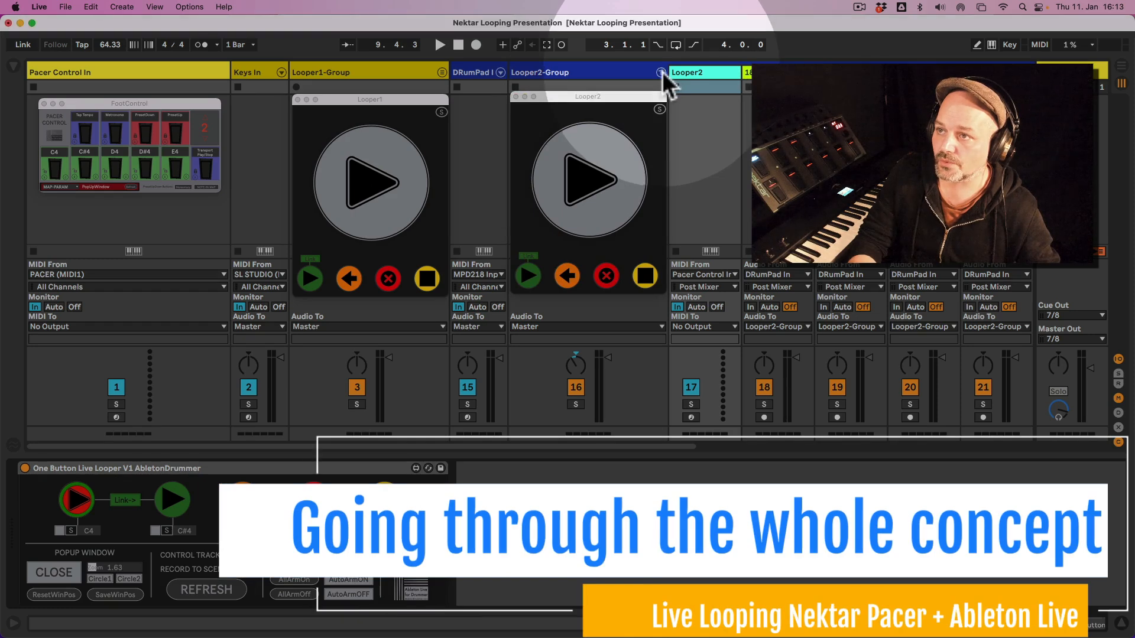
click(661, 72)
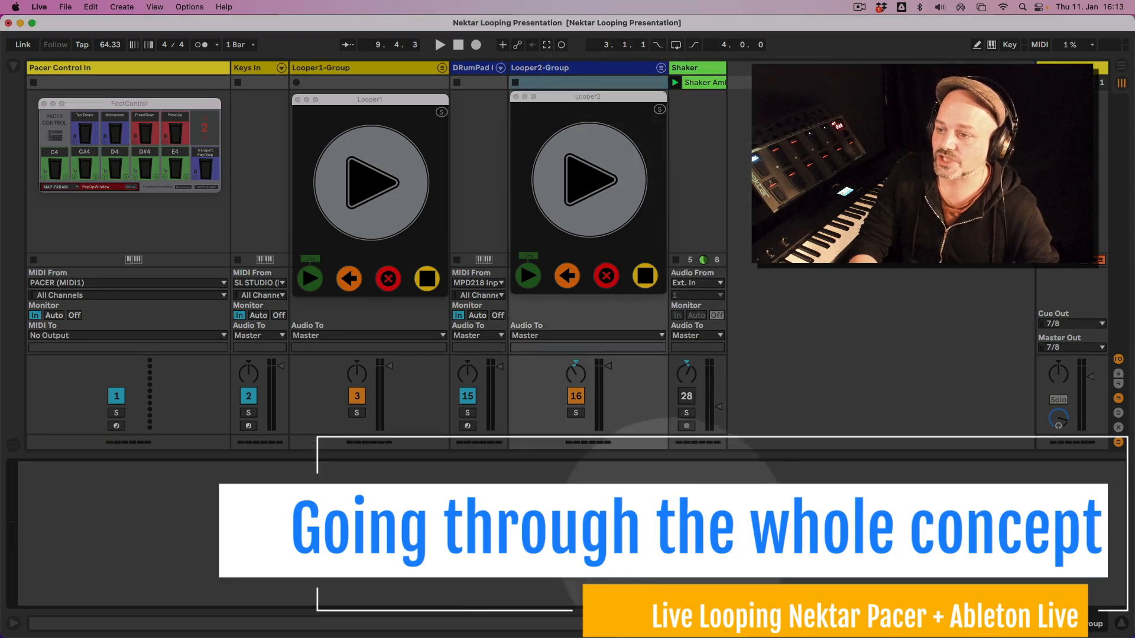
Activate the Shaker track and set its volume to -24.3 dB.
click(686, 396)
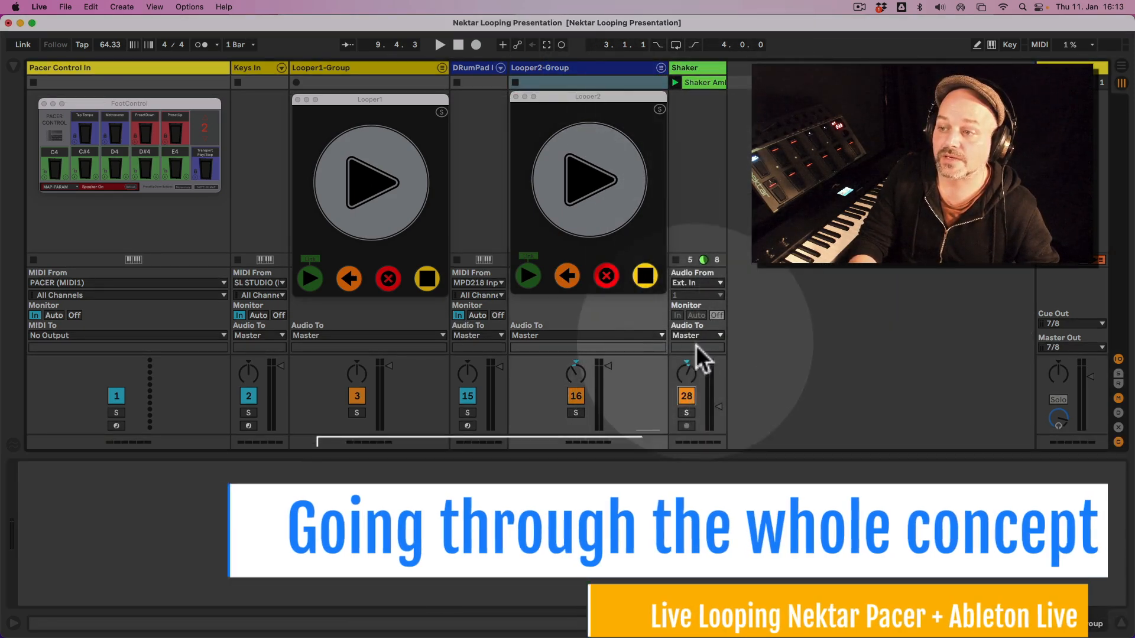
drag(686, 377, 687, 375)
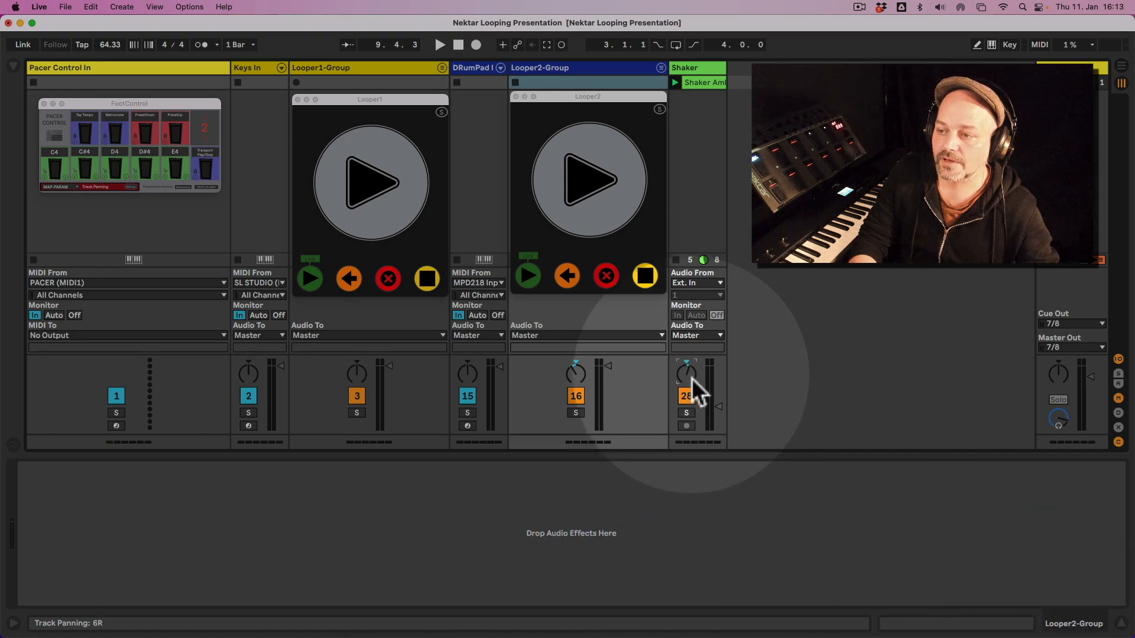
click(719, 395)
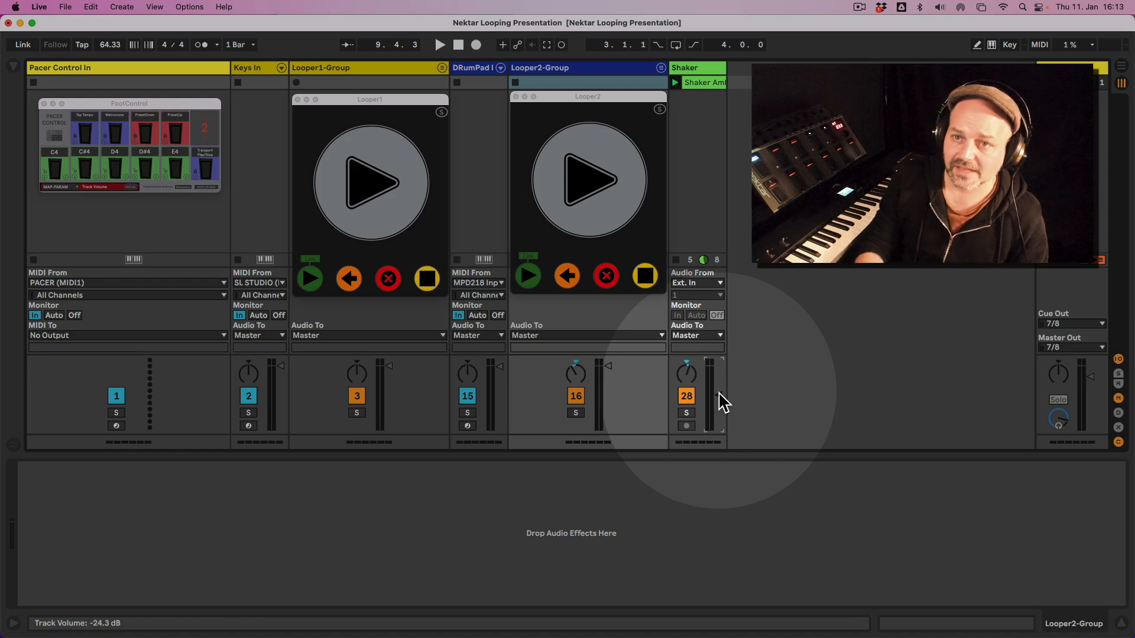
Scale the FootControl pop-up window up to 1.03 and move it down over the mixer, clear of both looper windows.
click(159, 119)
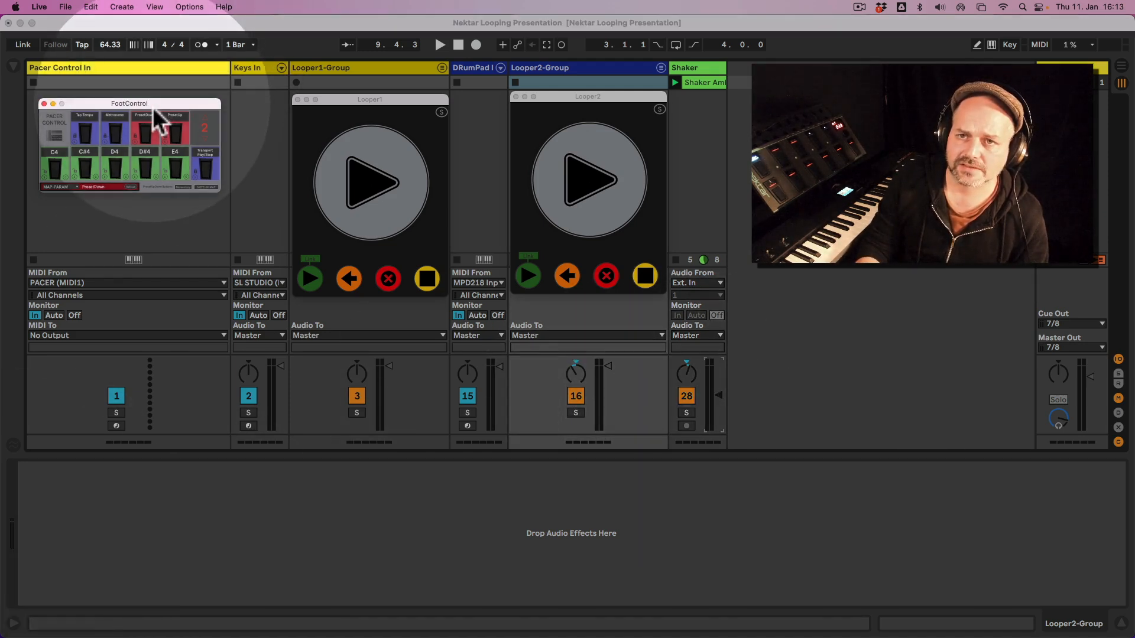
click(144, 67)
click(145, 66)
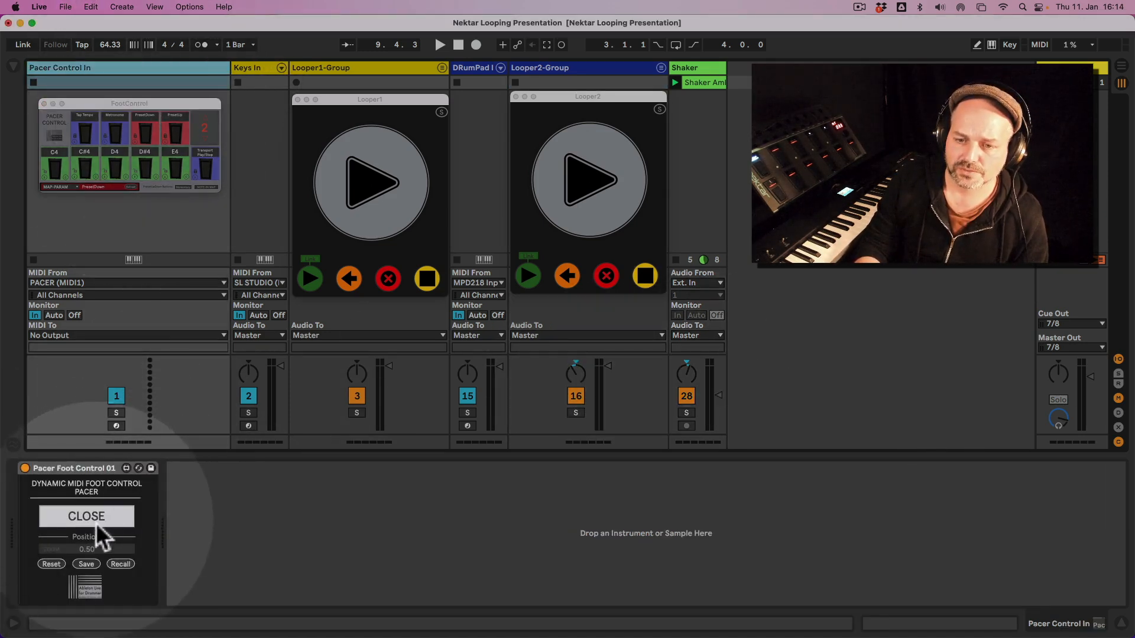
drag(97, 548, 97, 538)
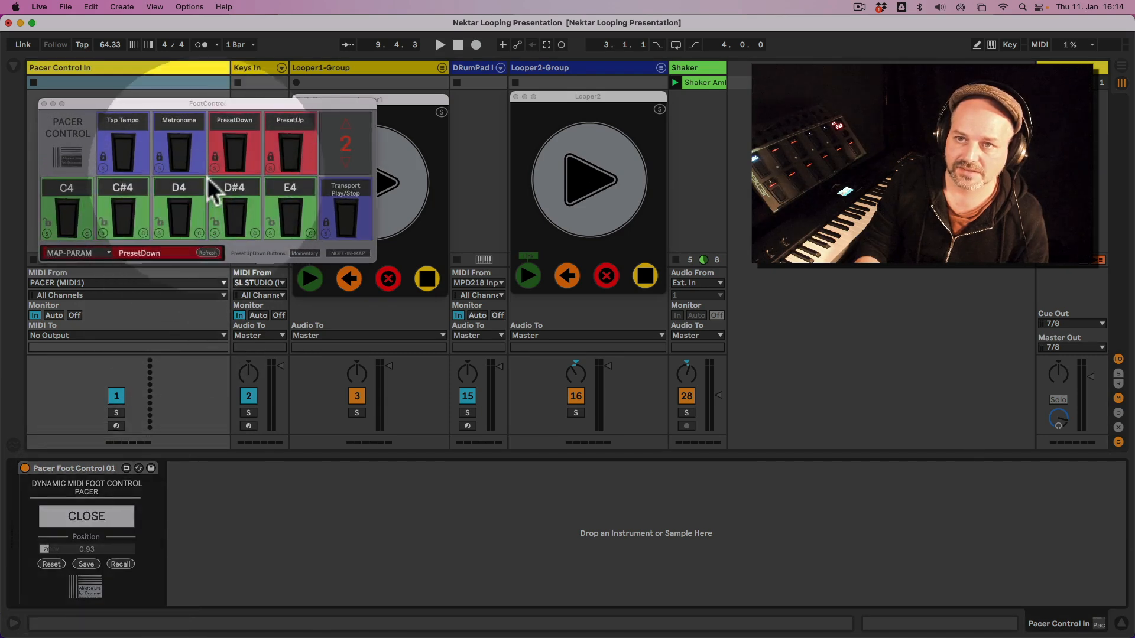
drag(211, 105, 201, 312)
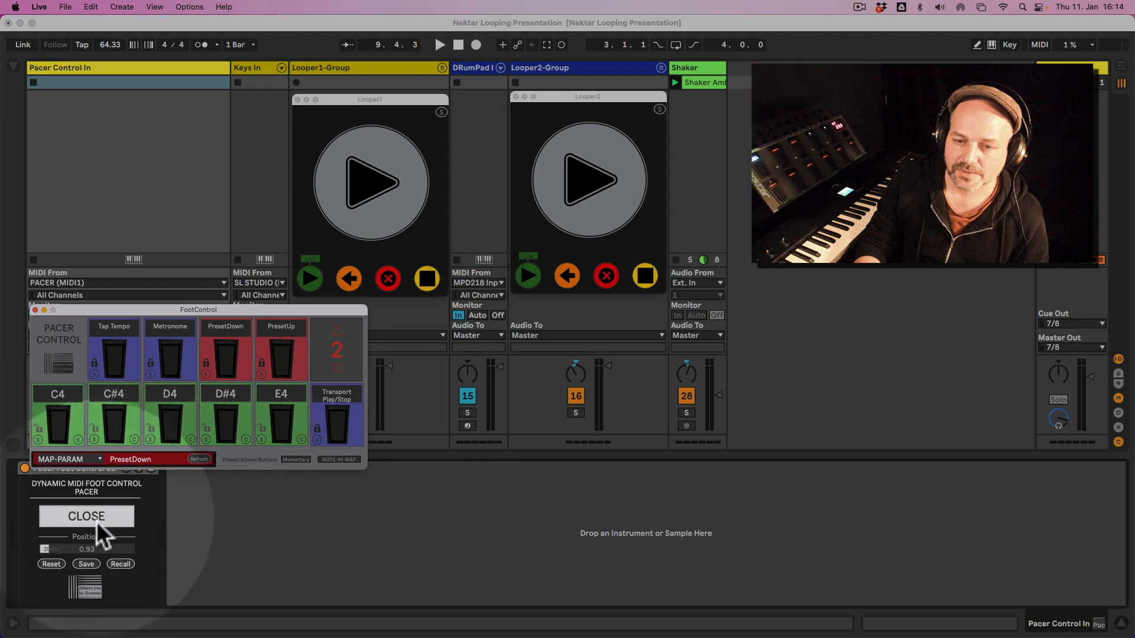
drag(91, 552, 91, 551)
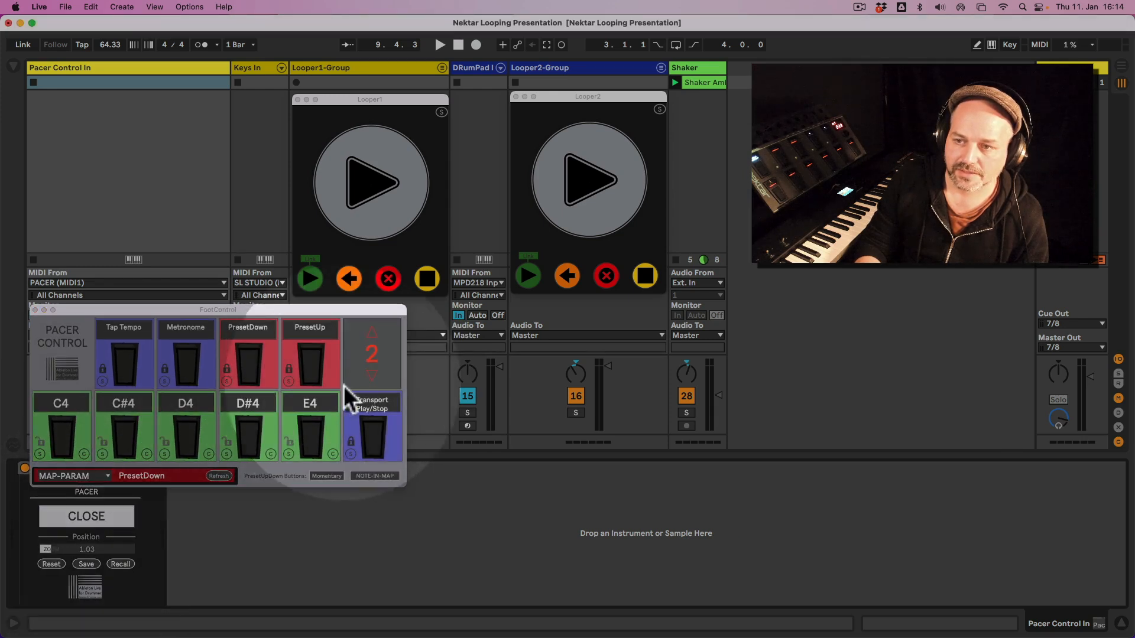
Switch the FootControl window to preset 1 and try out the Transport Play/Stop and Tap Tempo pedals.
click(369, 379)
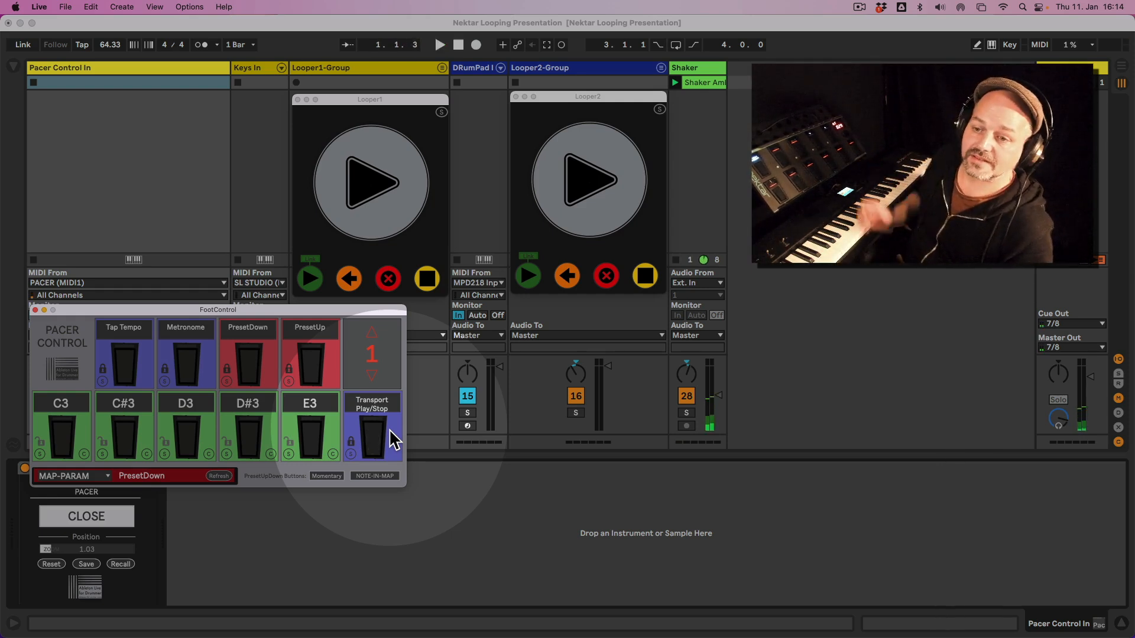
click(352, 445)
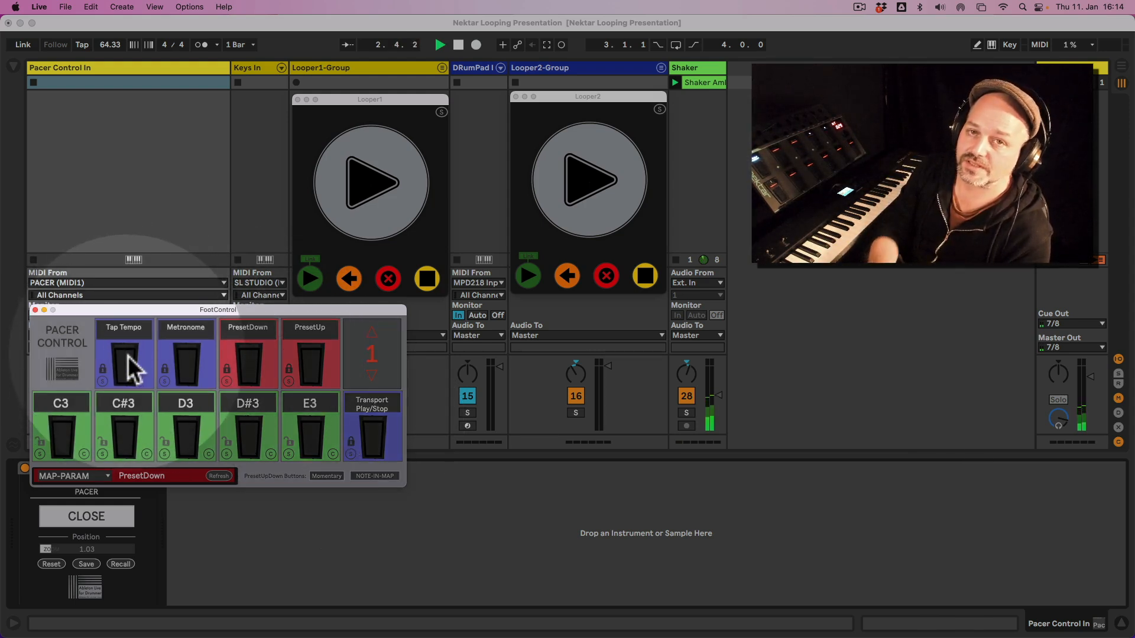
click(131, 365)
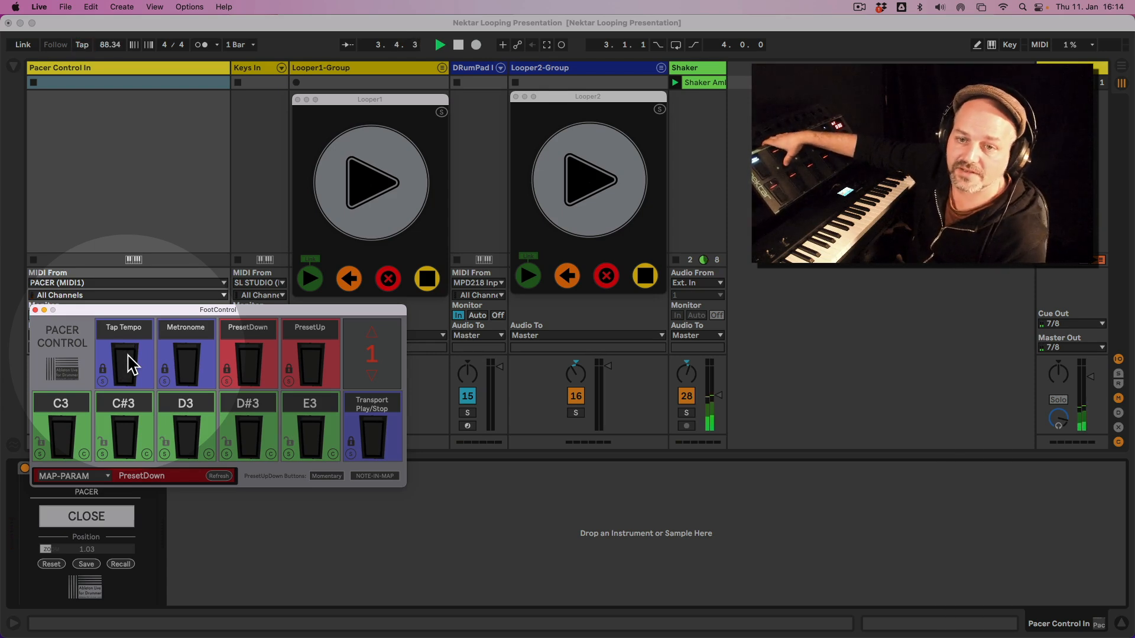
click(132, 364)
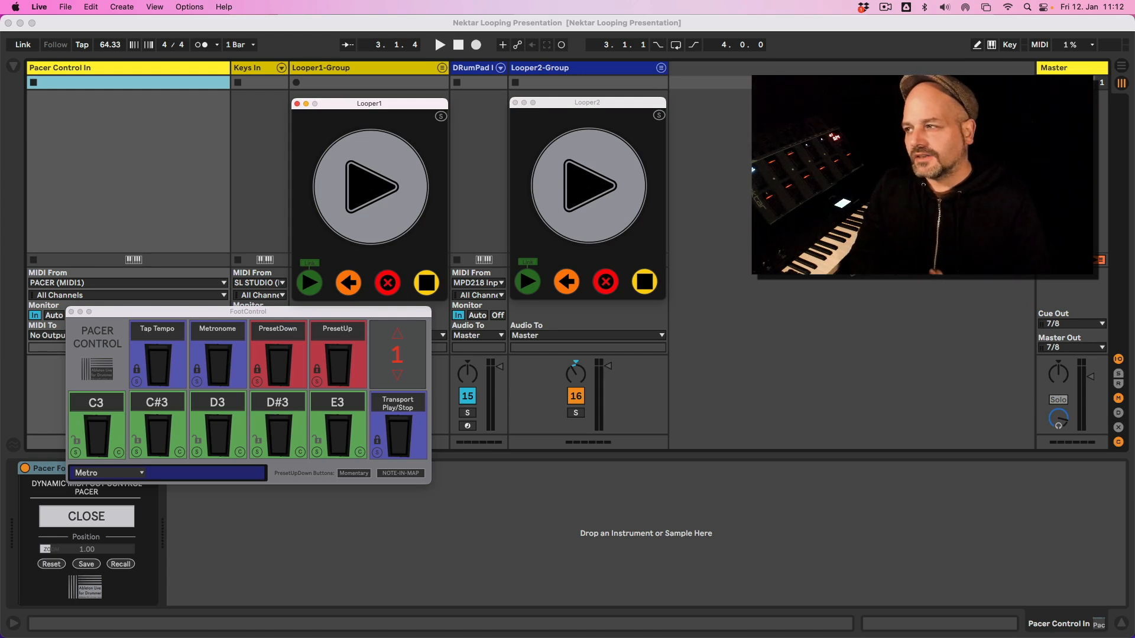
Turn on MIDI mapping mode to examine the mappable controls in the looper windows, and leave the mode.
click(1036, 43)
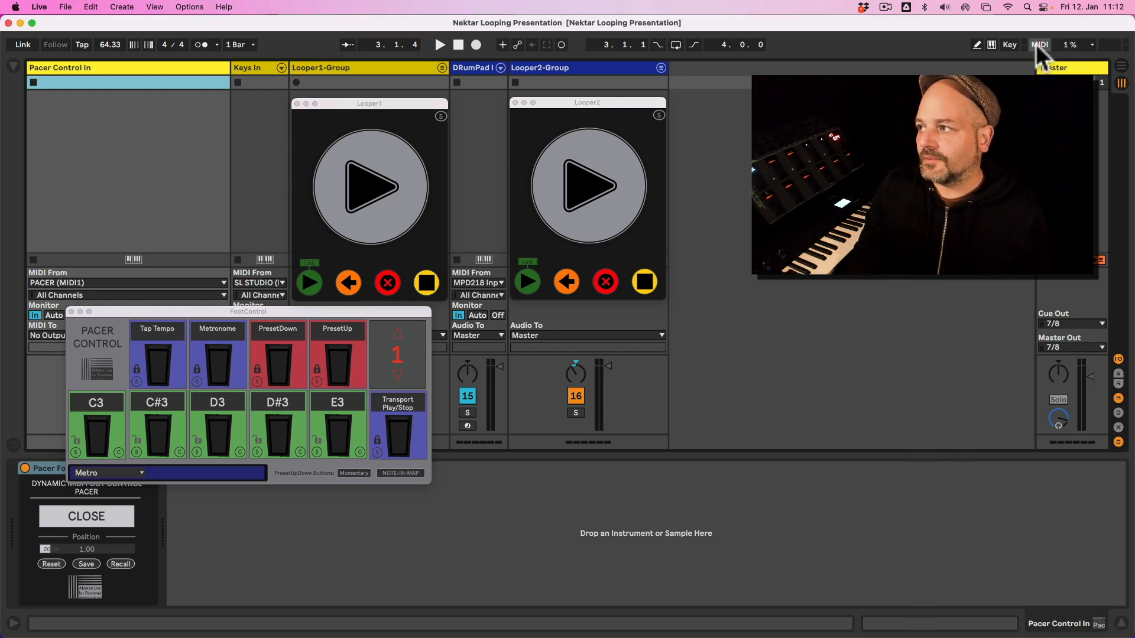
click(1039, 44)
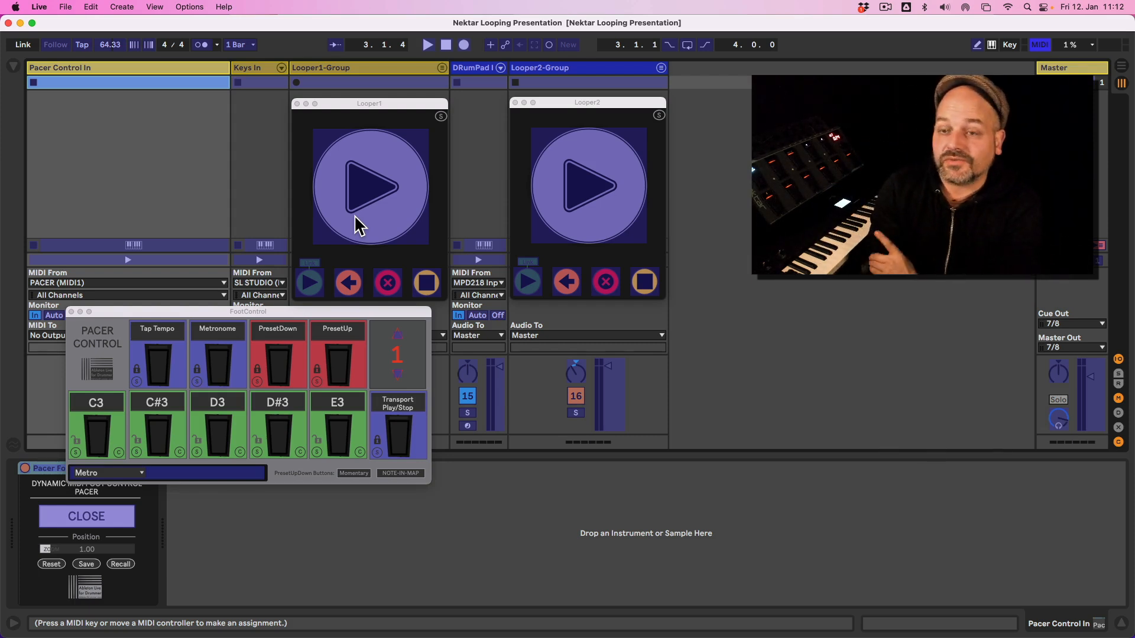
click(1044, 49)
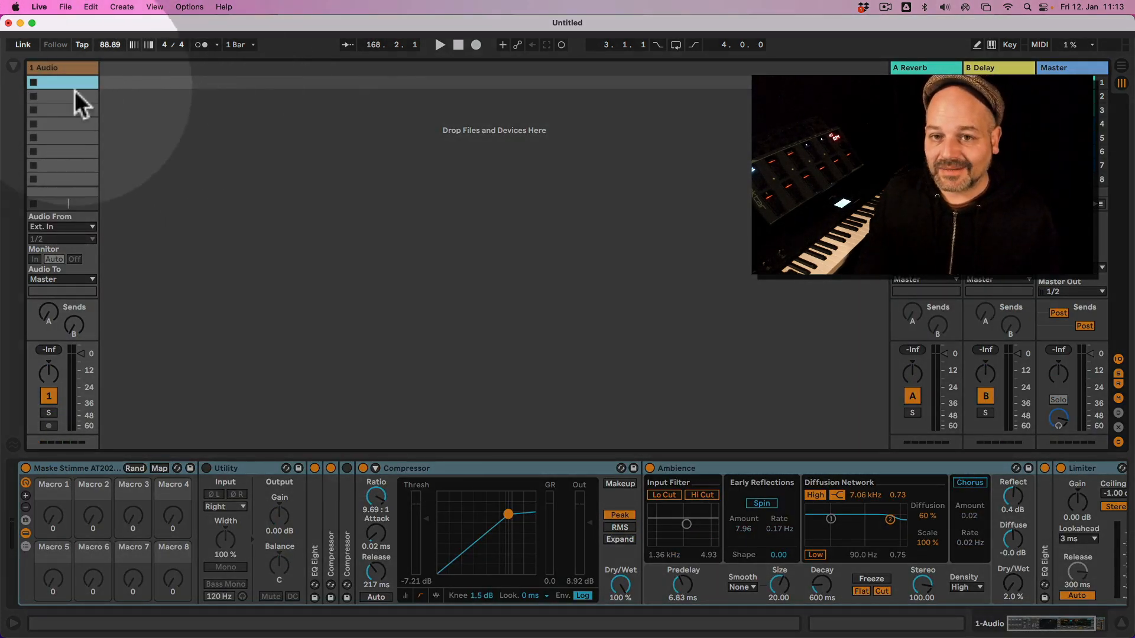
Import the whole Nektar Looping Presentation.als set from the Desktop folder into the untitled set, next to the 1 Audio track.
click(14, 68)
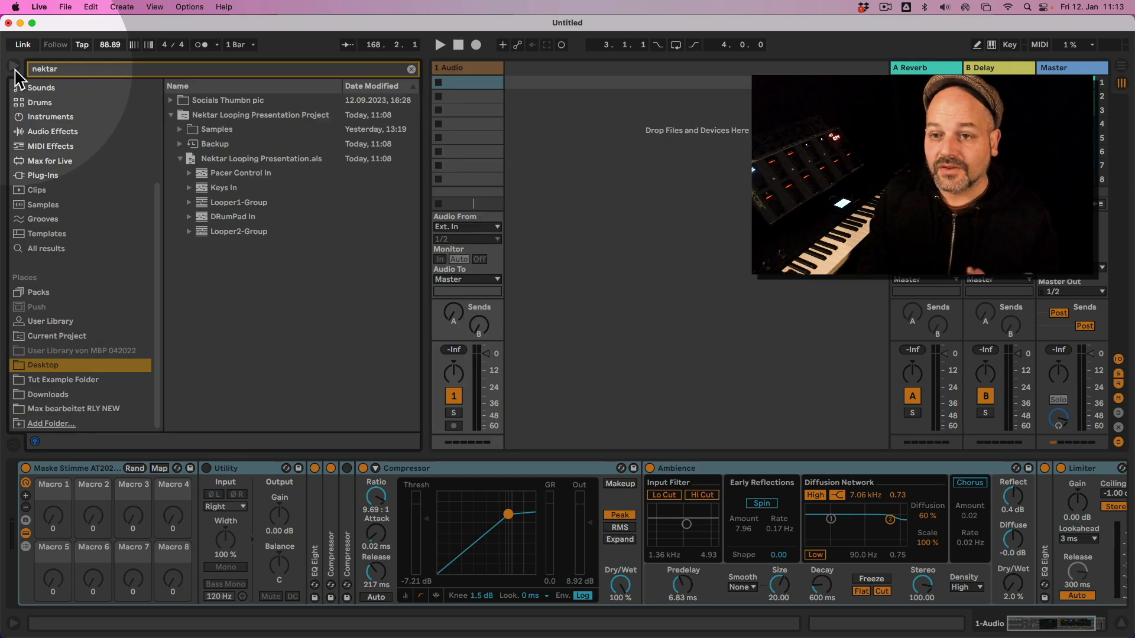
click(201, 117)
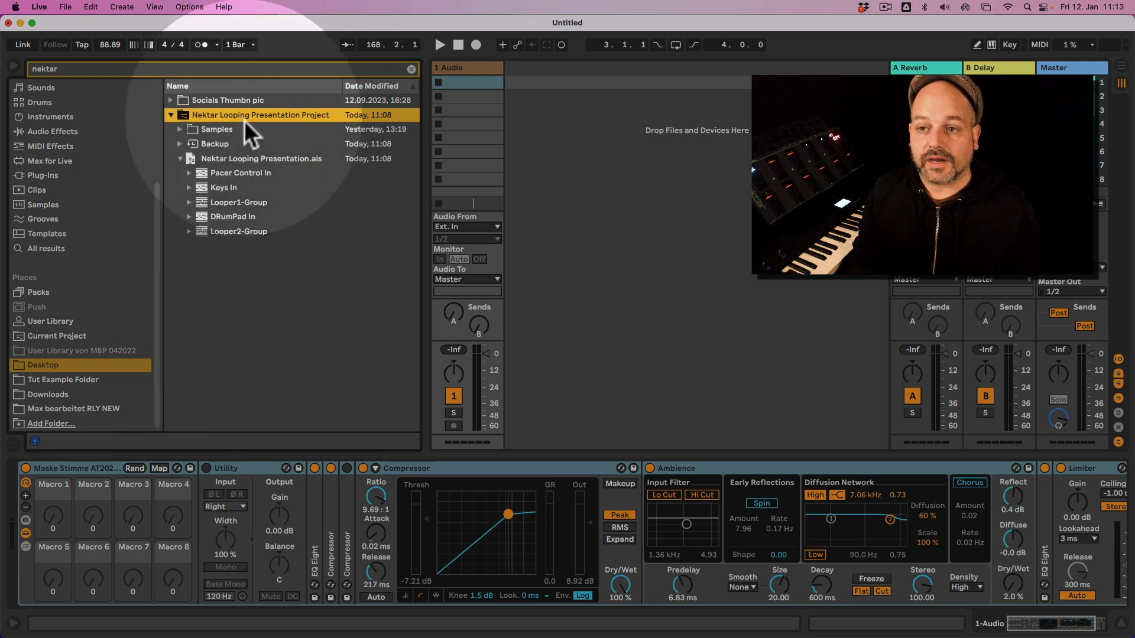
click(87, 367)
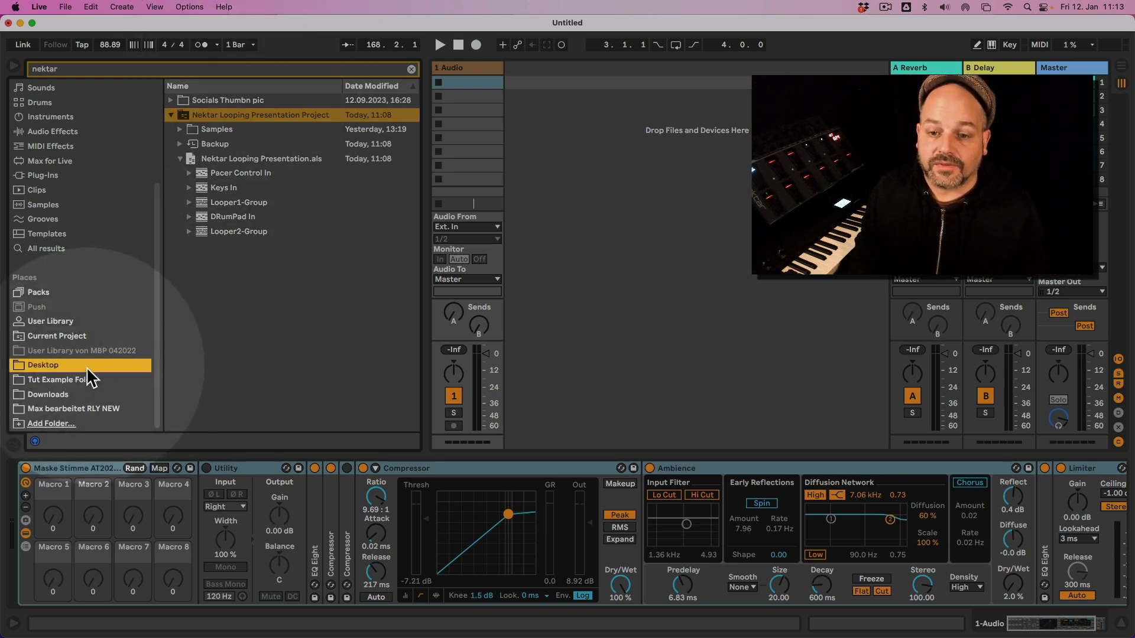
click(229, 114)
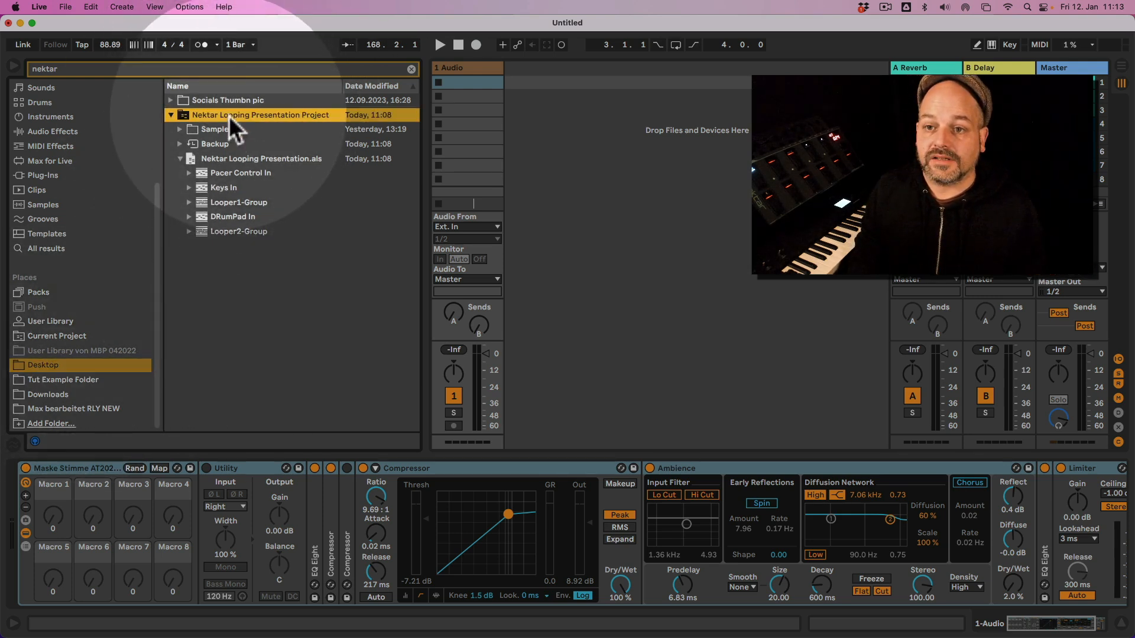
click(213, 161)
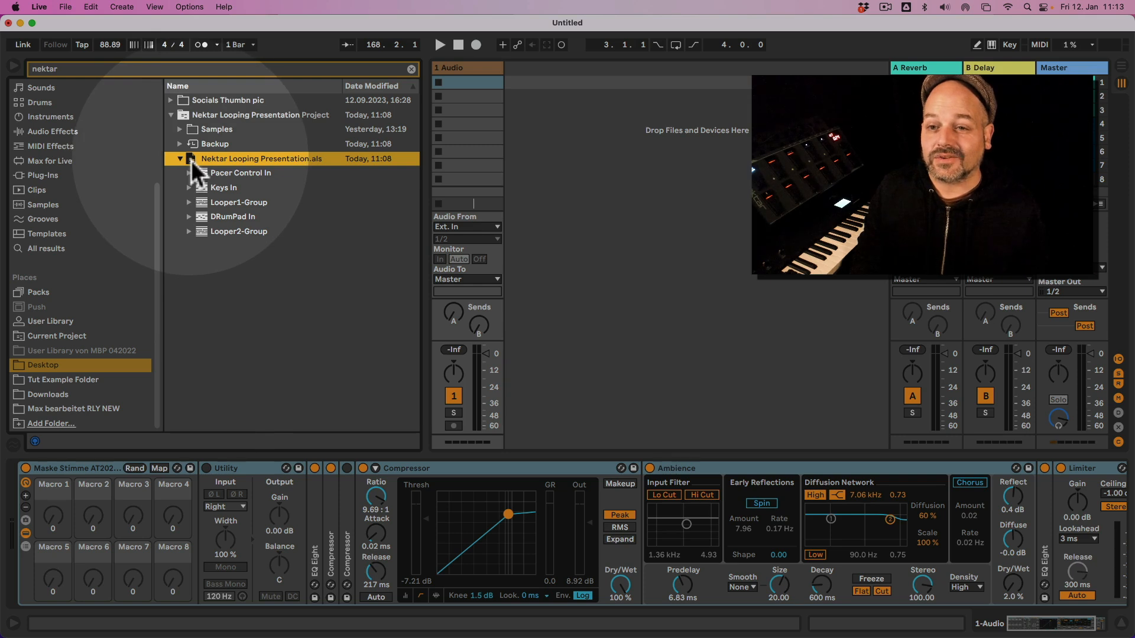
drag(190, 160, 530, 72)
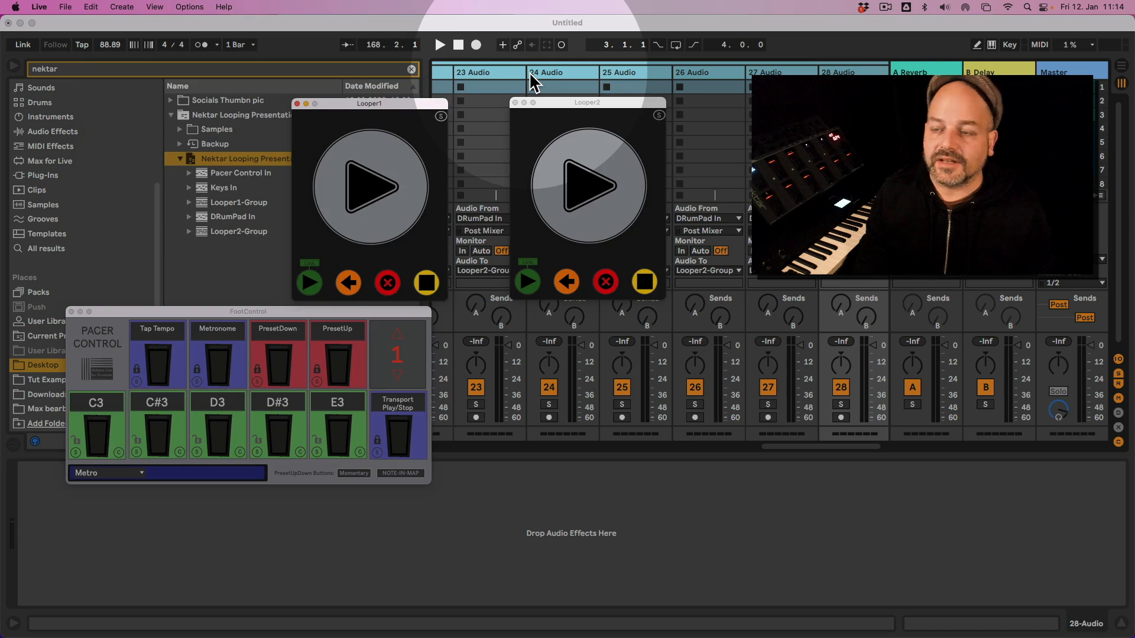
click(16, 69)
click(16, 69)
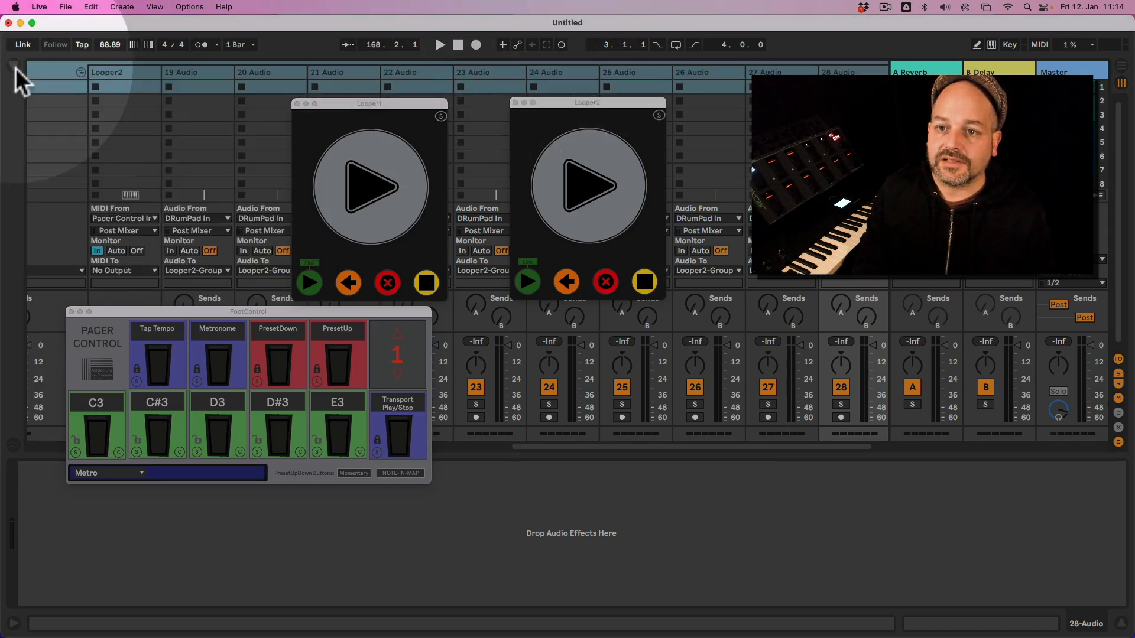
Examine the MIDI input choices of the imported Pacer Control In track, keeping PACER (MIDI1).
drag(605, 449, 63, 363)
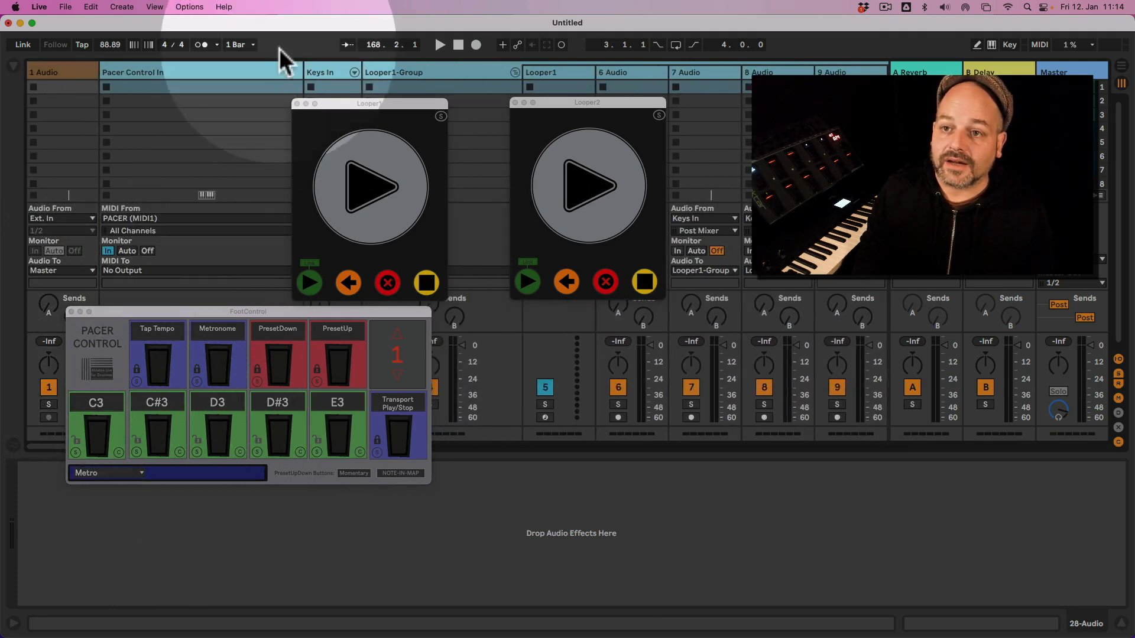
click(233, 69)
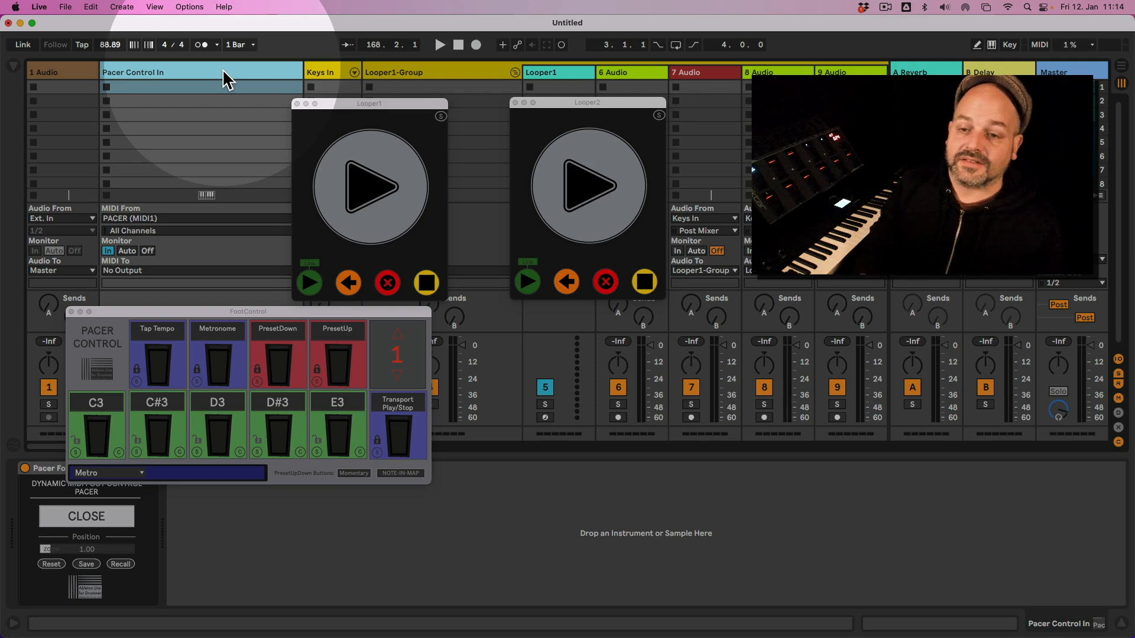
click(176, 218)
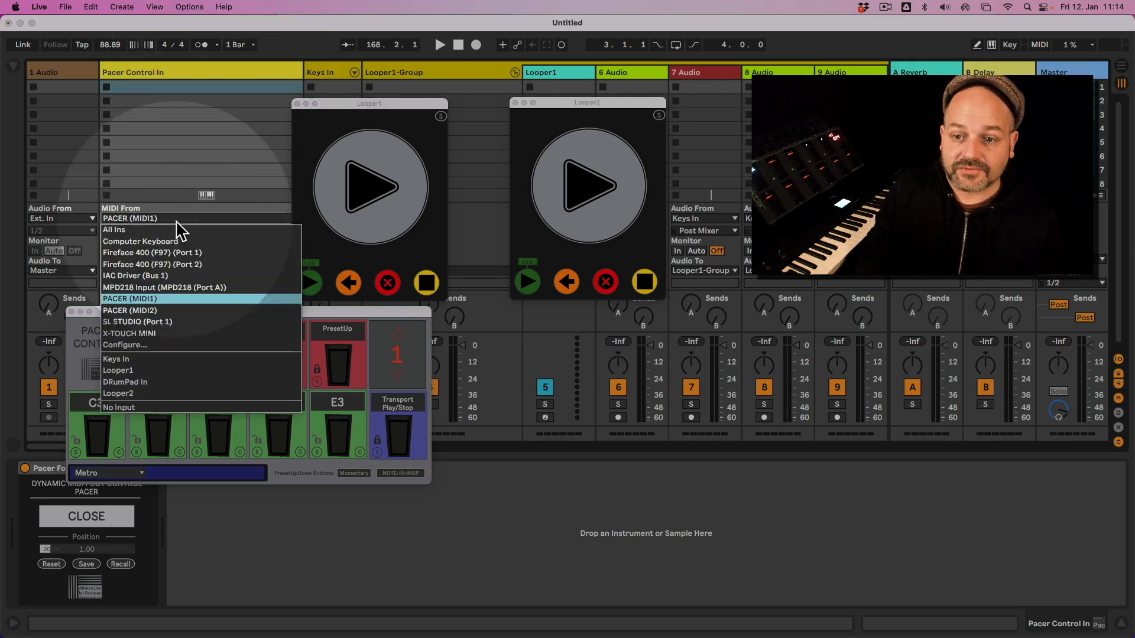
click(176, 222)
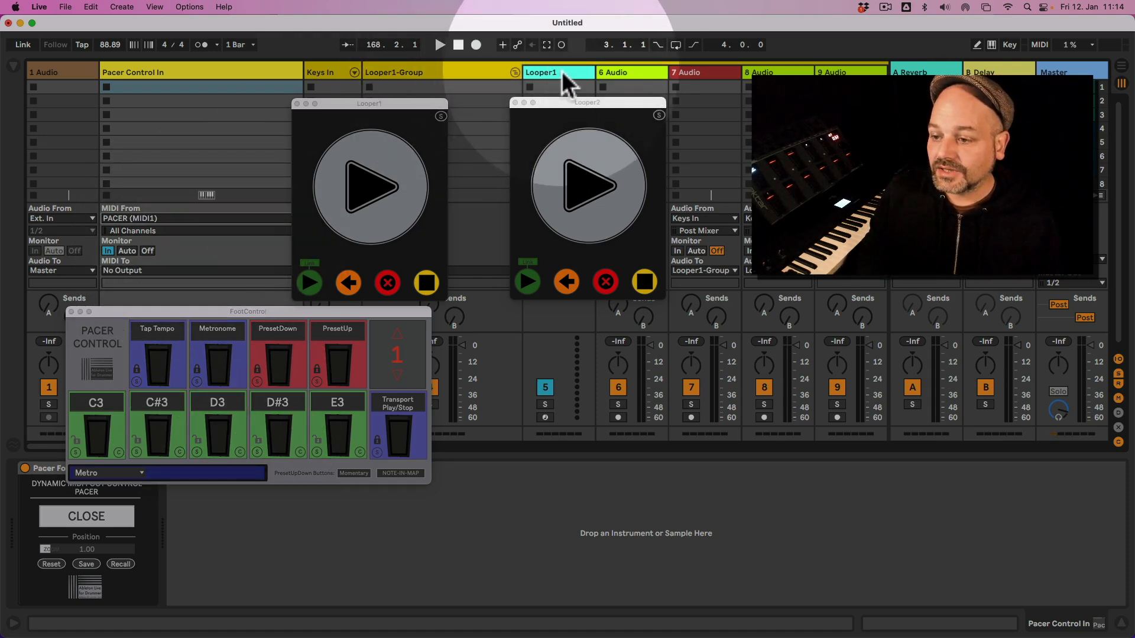
Close the Looper2 pop-up and move the Looper1 and FootControl windows side by side, clear of the Looper1 track's MIDI input setting.
click(561, 69)
drag(392, 102, 494, 283)
drag(331, 311, 303, 248)
drag(501, 283, 472, 249)
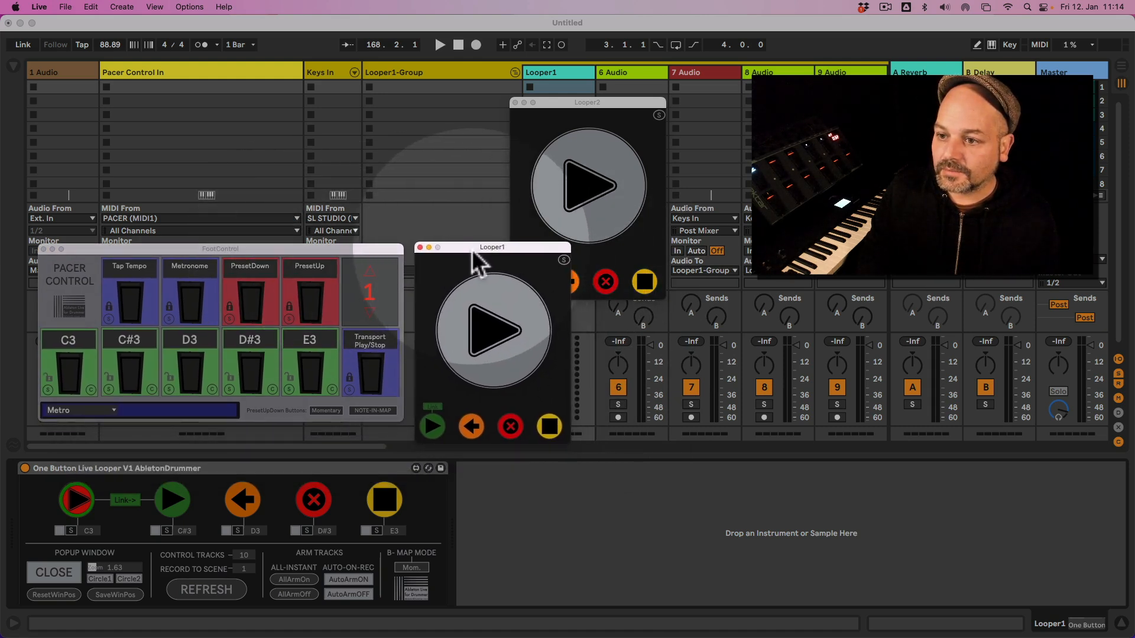
click(515, 104)
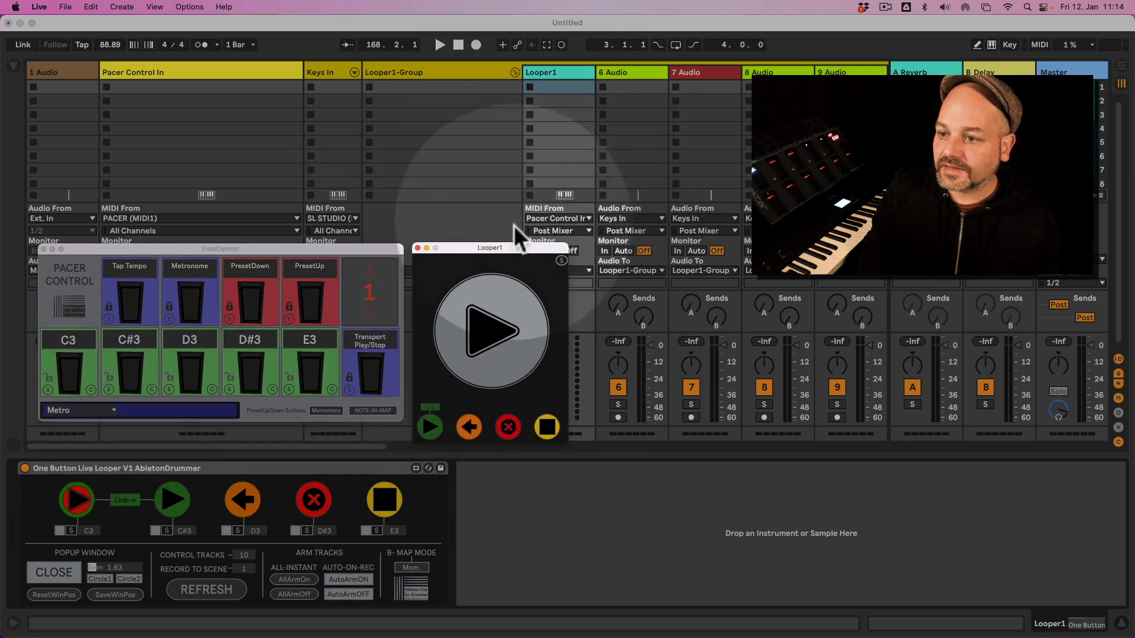
drag(485, 247, 483, 237)
click(552, 74)
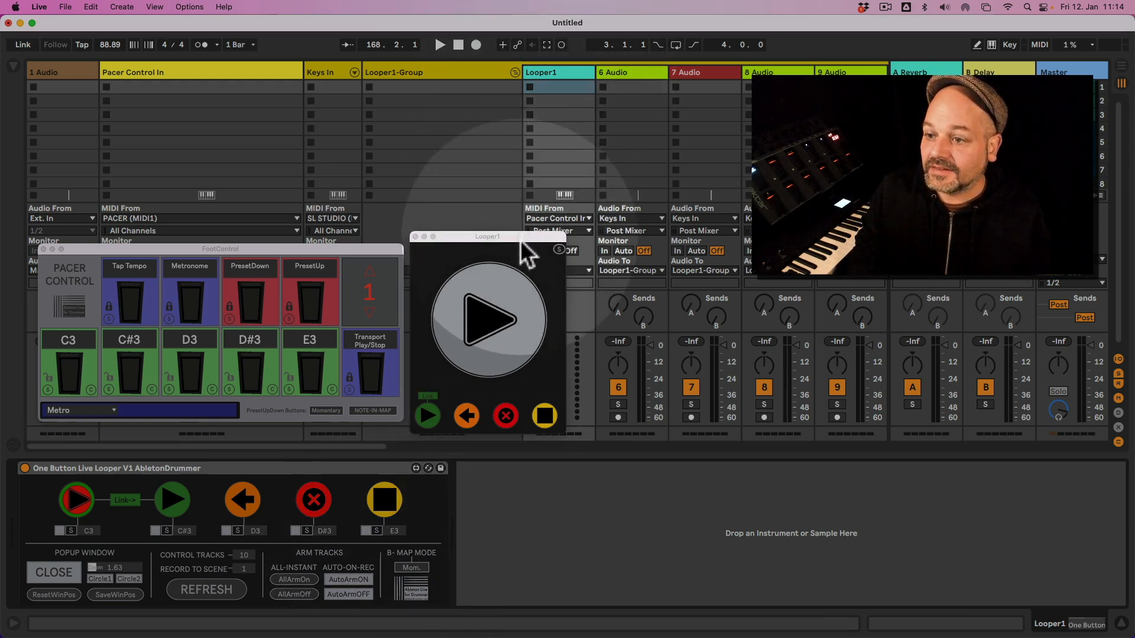
drag(520, 238, 522, 259)
Examine the MIDI input choices of the Looper1 track, keeping Pacer Control In as its source.
click(563, 218)
click(563, 218)
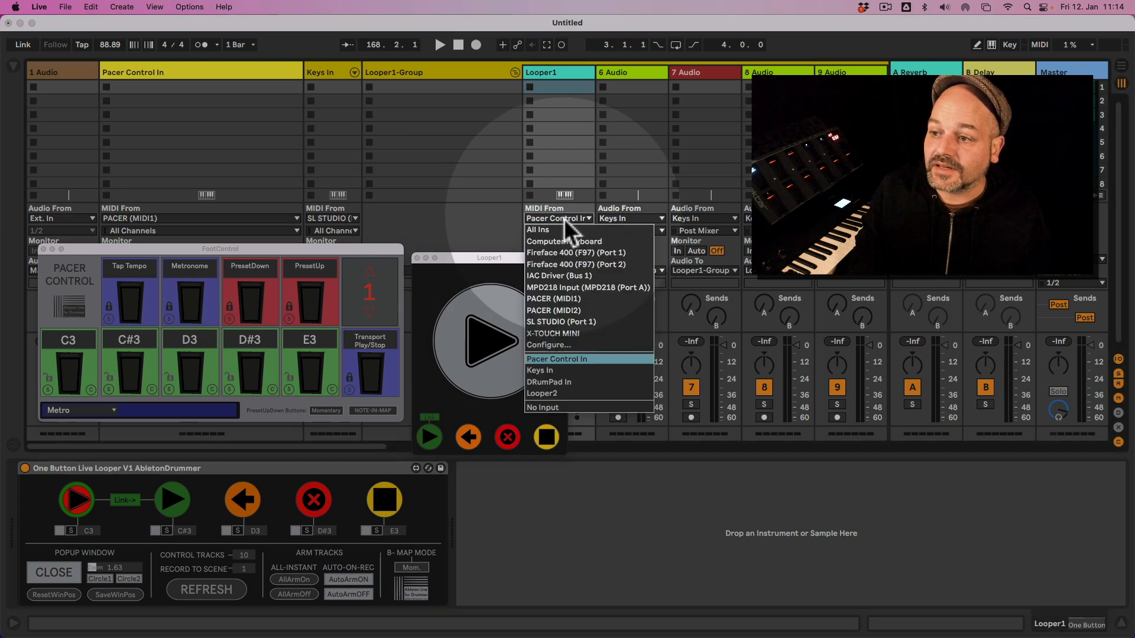
click(564, 218)
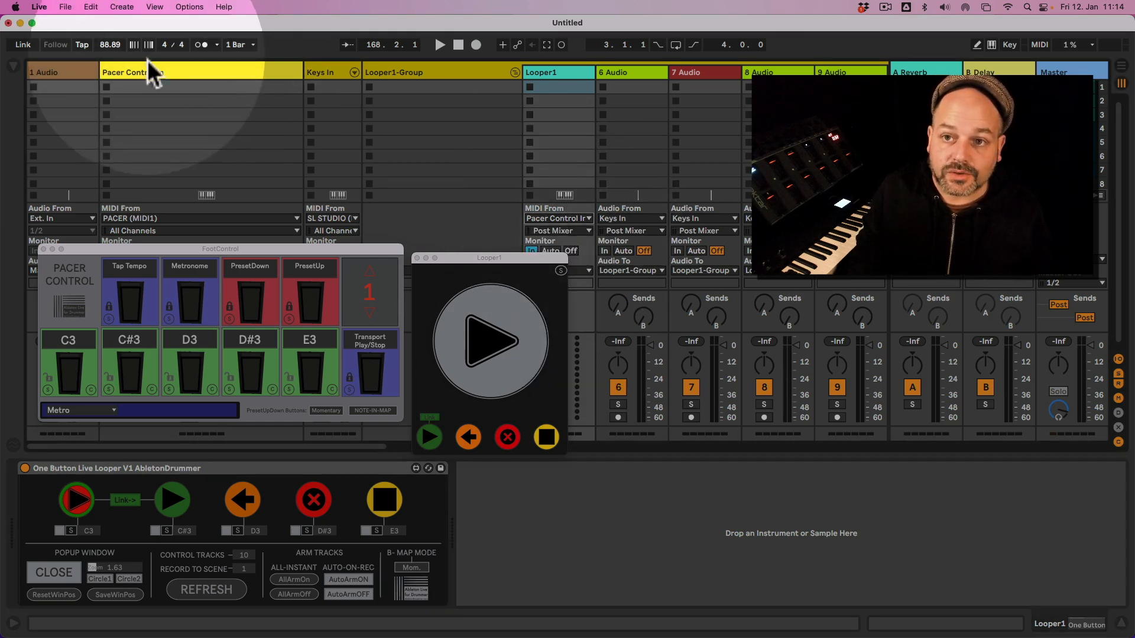
Refresh the One Button Live Looper on the Looper1 track and clear the test loop recorded on the 6 Audio track.
click(162, 70)
click(566, 76)
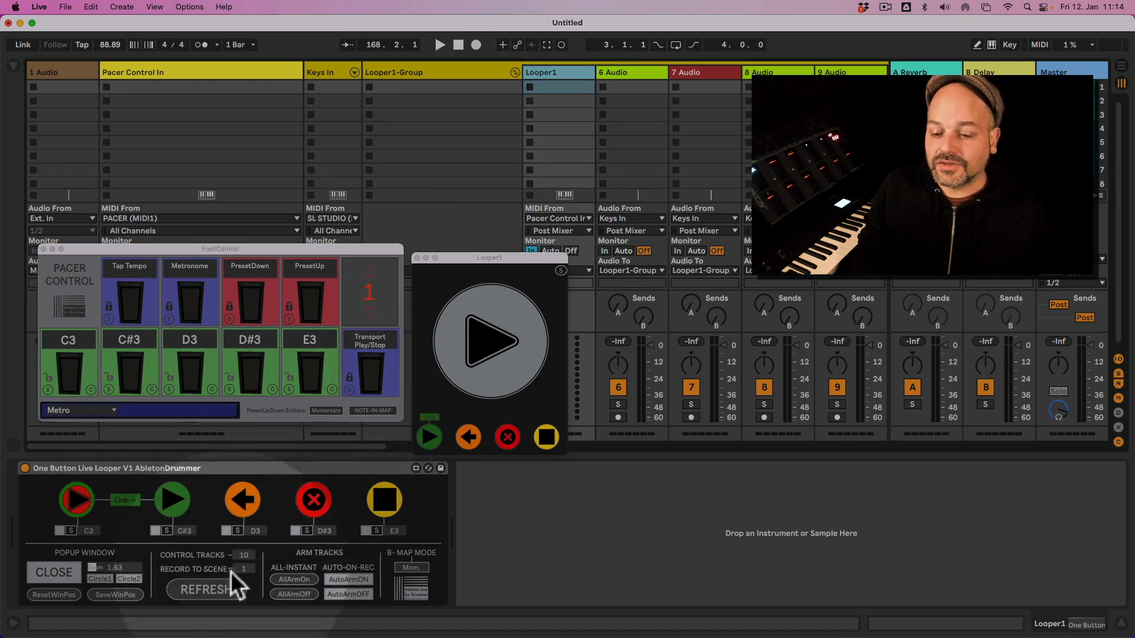
click(219, 591)
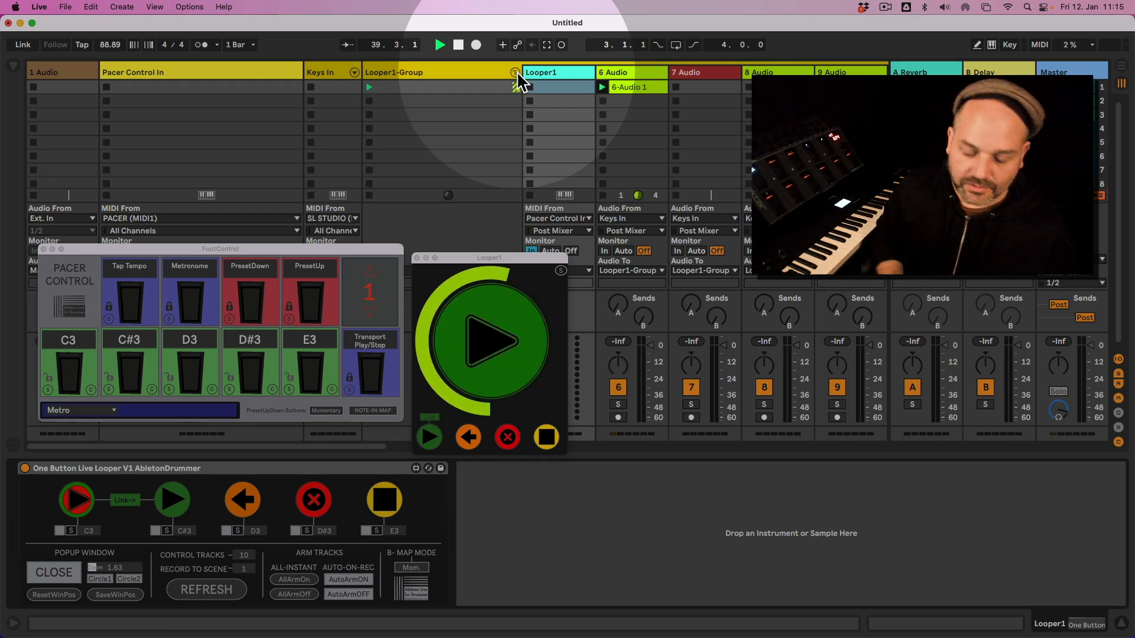
click(507, 440)
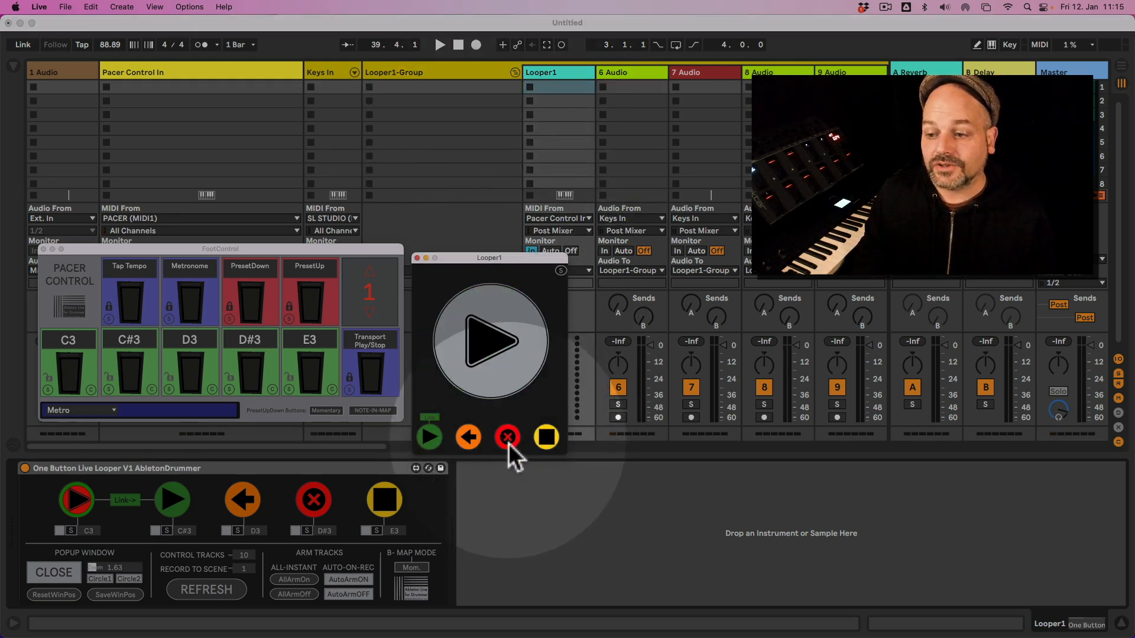